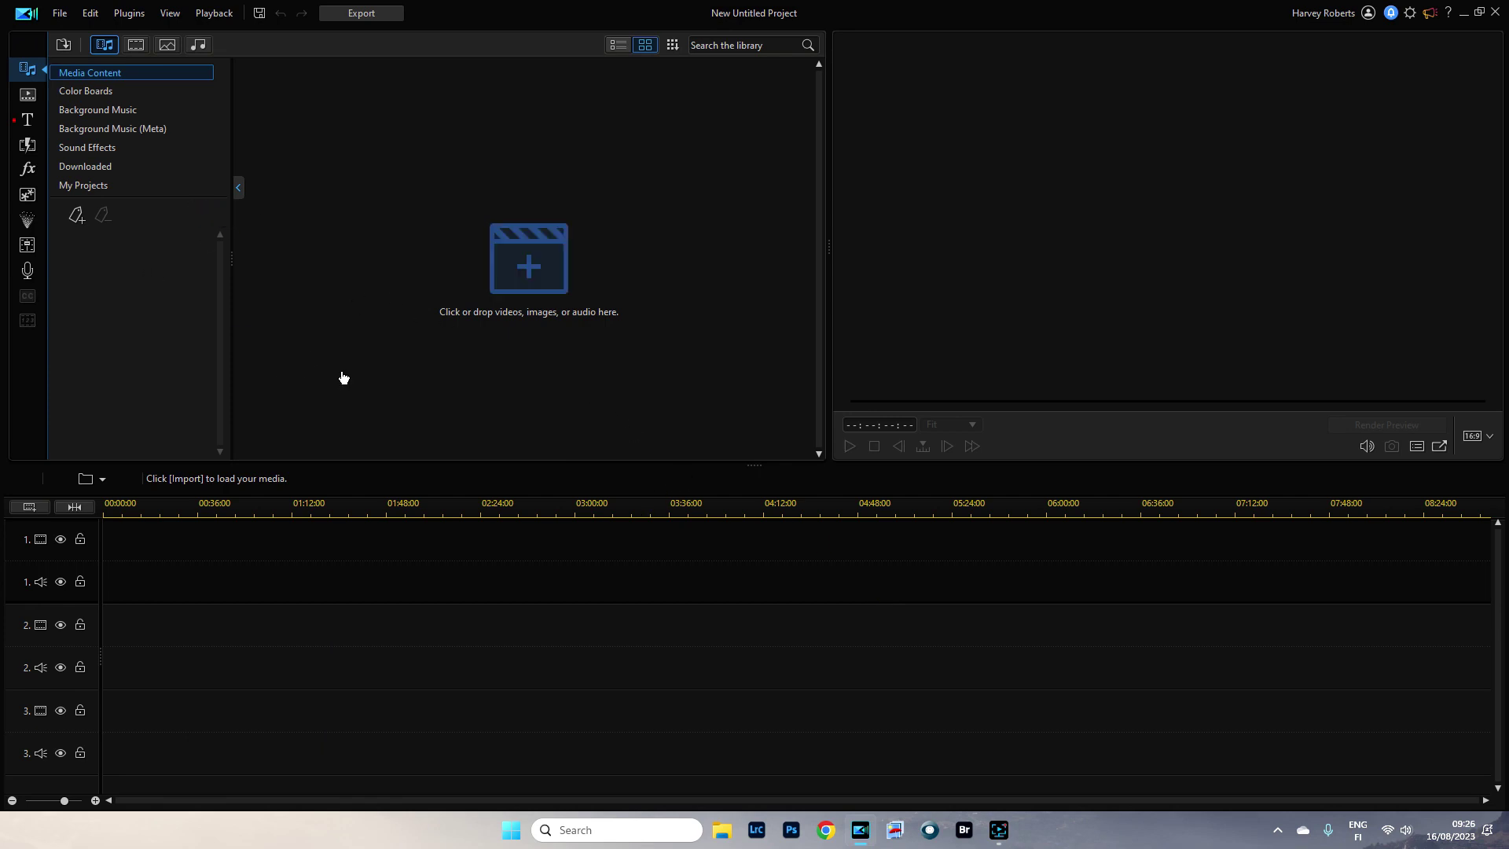
Step: Add the Default title template to the start of video track 1
left_click(28, 120)
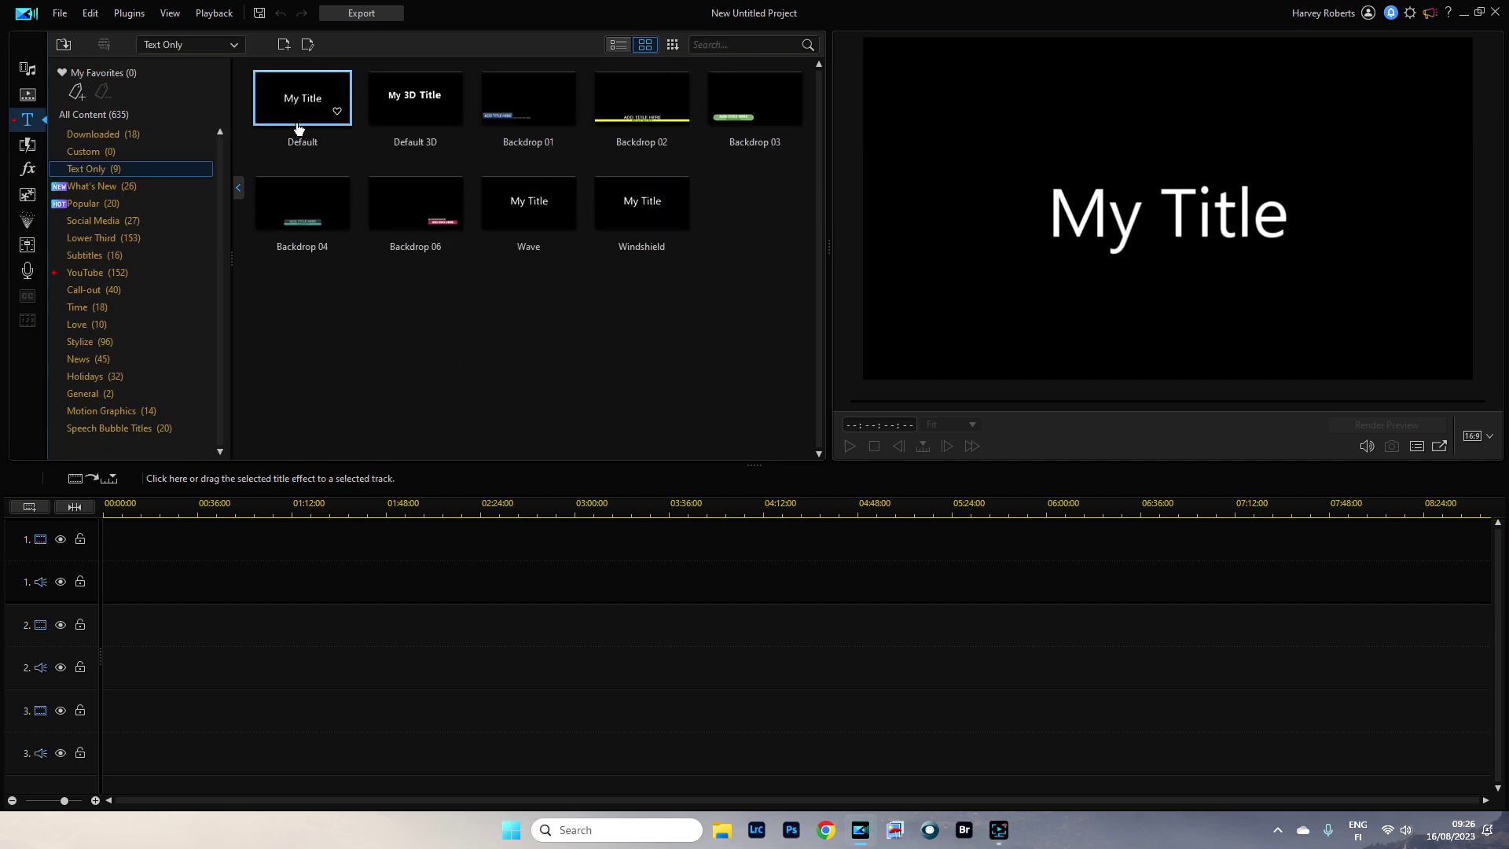
left_click_drag(299, 103, 112, 578)
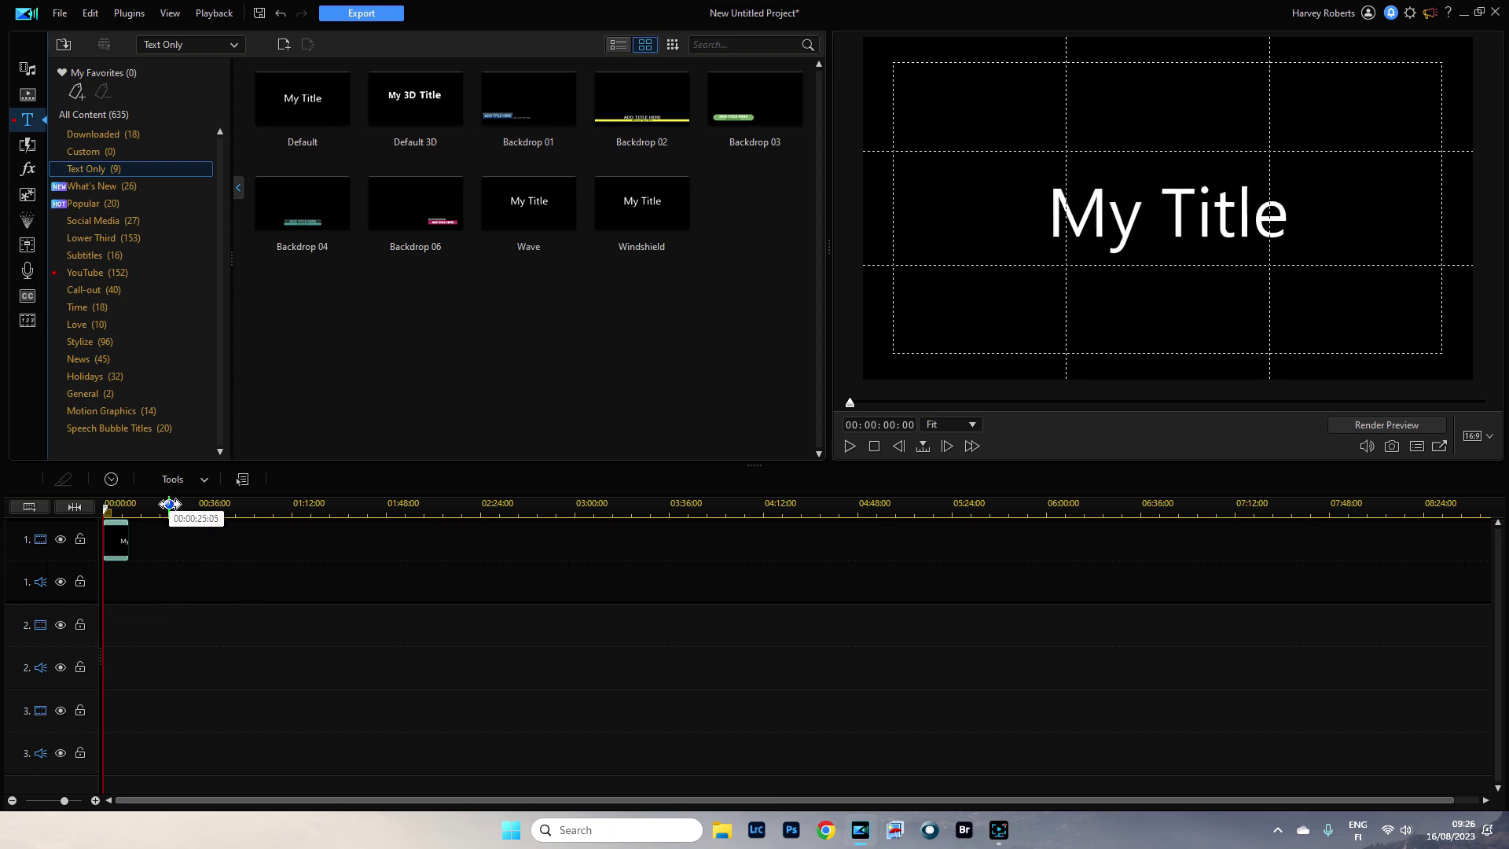
left_click_drag(172, 503, 616, 509)
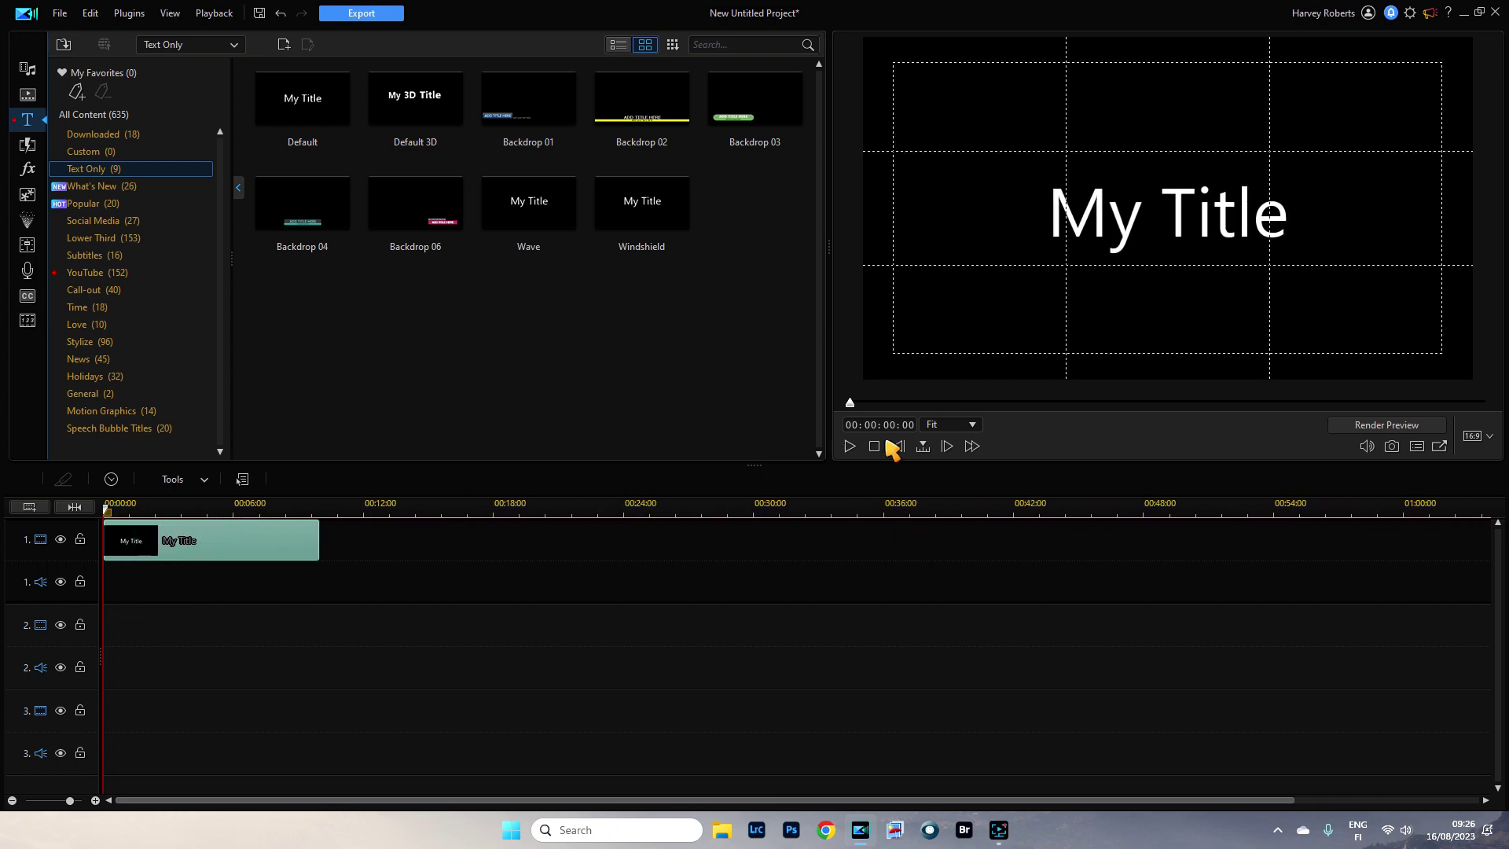
Step: Change the title font to Showcard Gothic and enlarge the text box
double_click(229, 539)
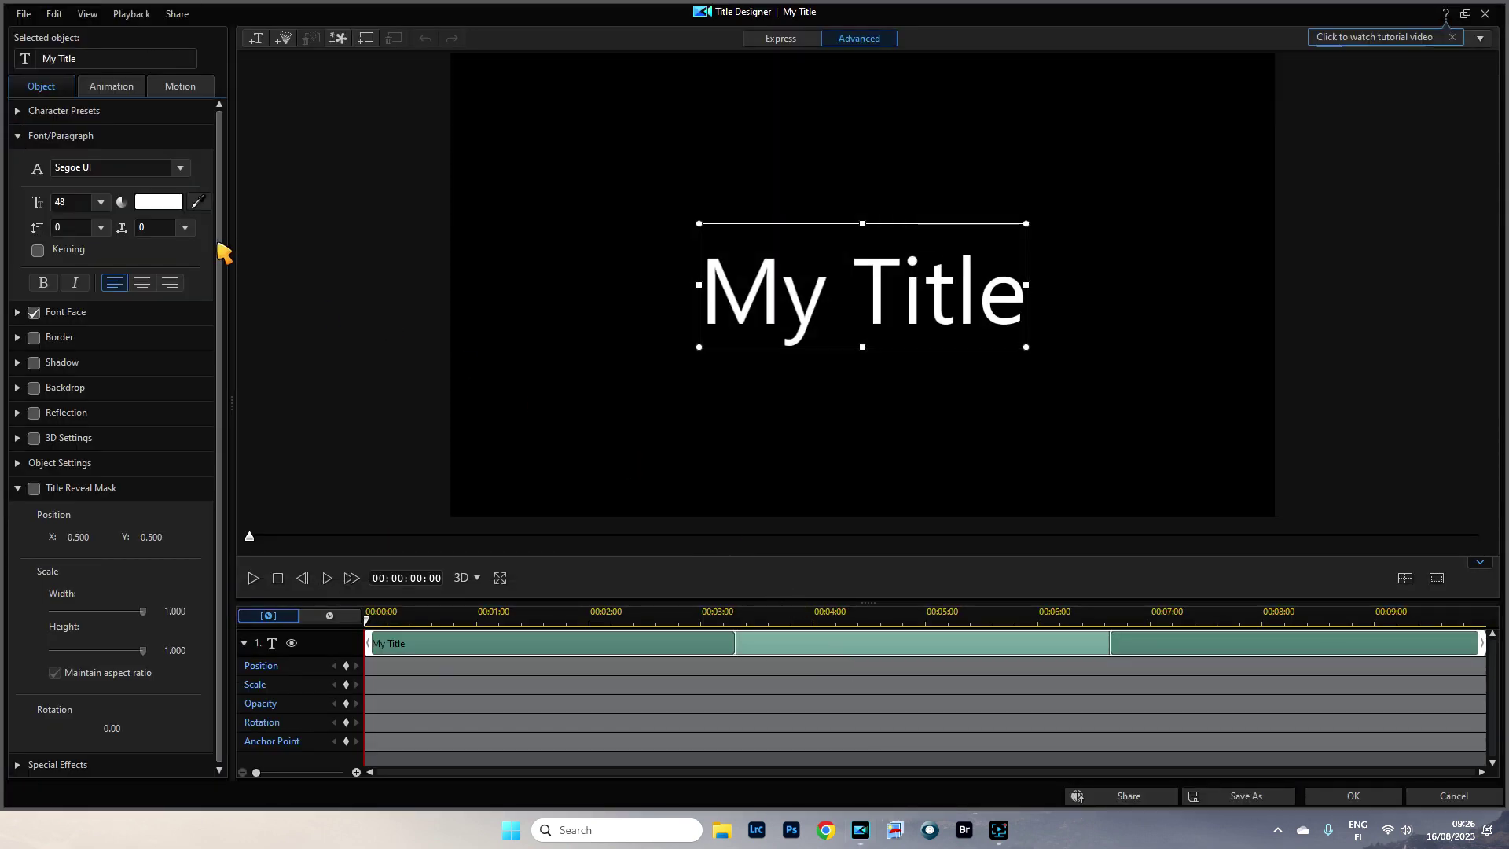
left_click(180, 168)
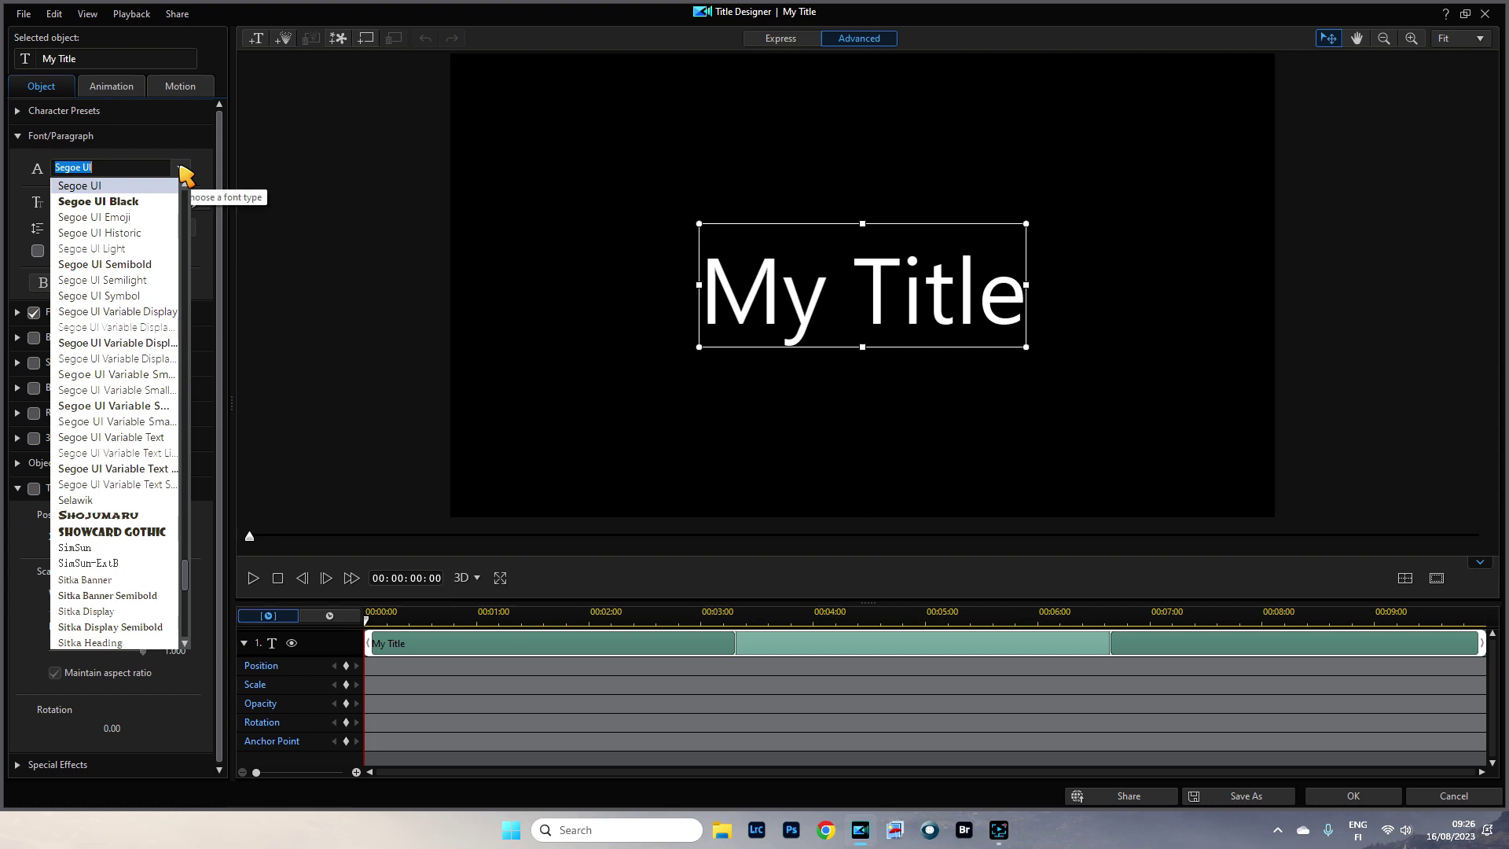
left_click(112, 532)
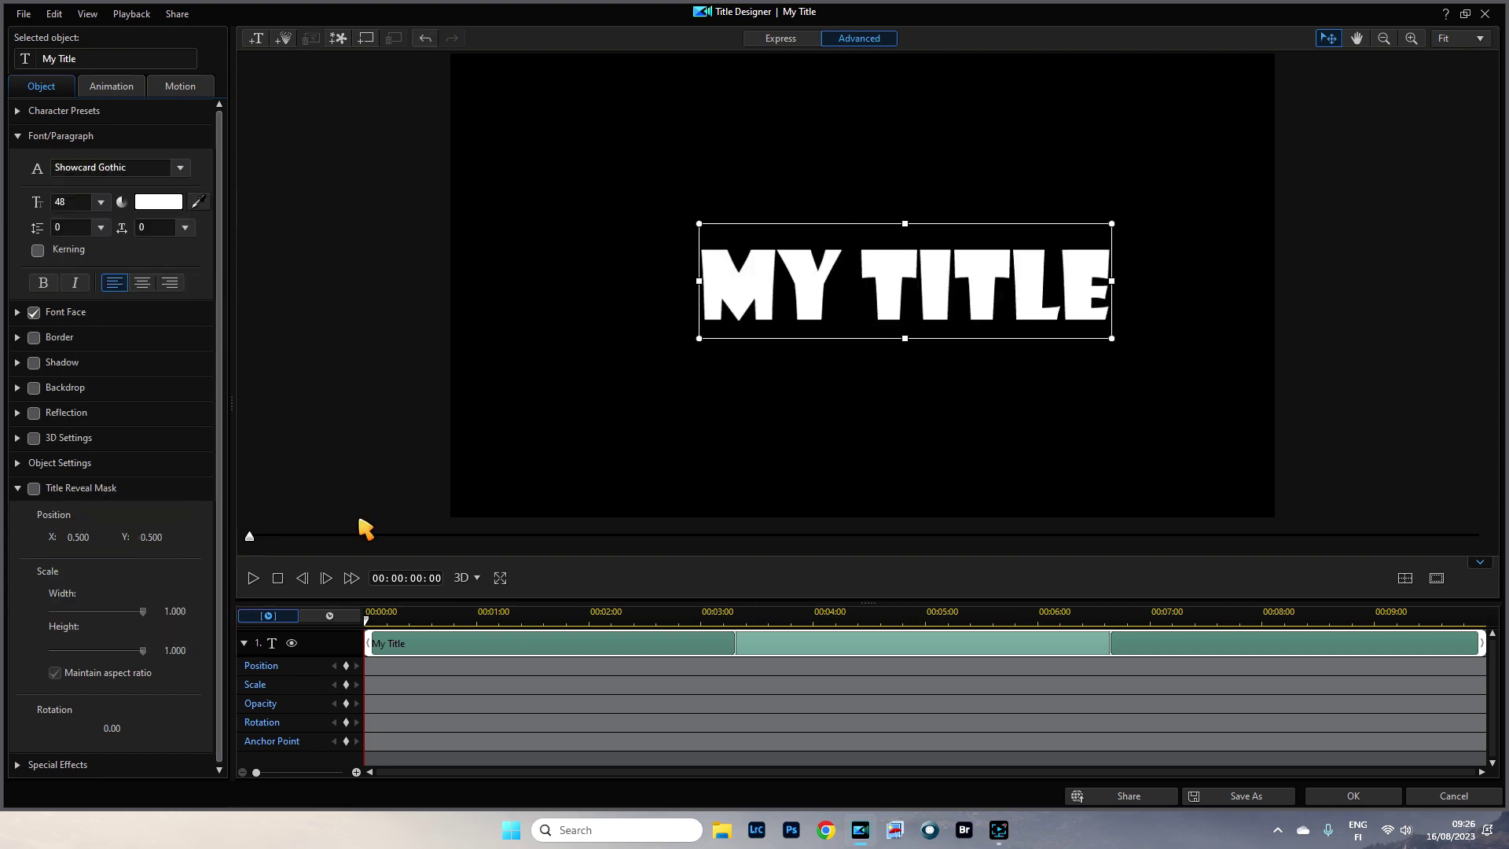
left_click_drag(700, 341, 657, 358)
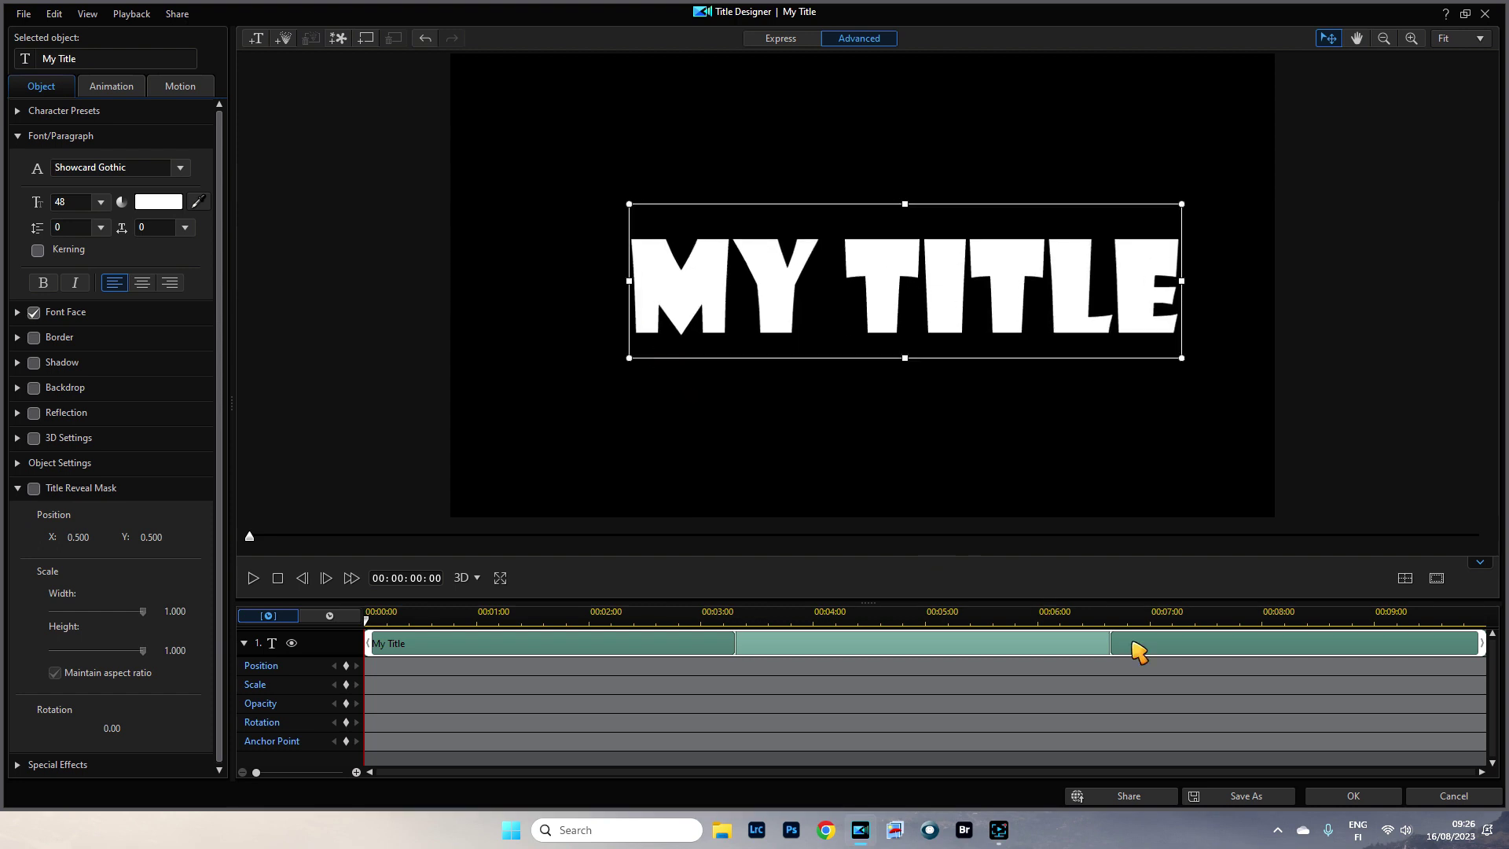
left_click(1349, 797)
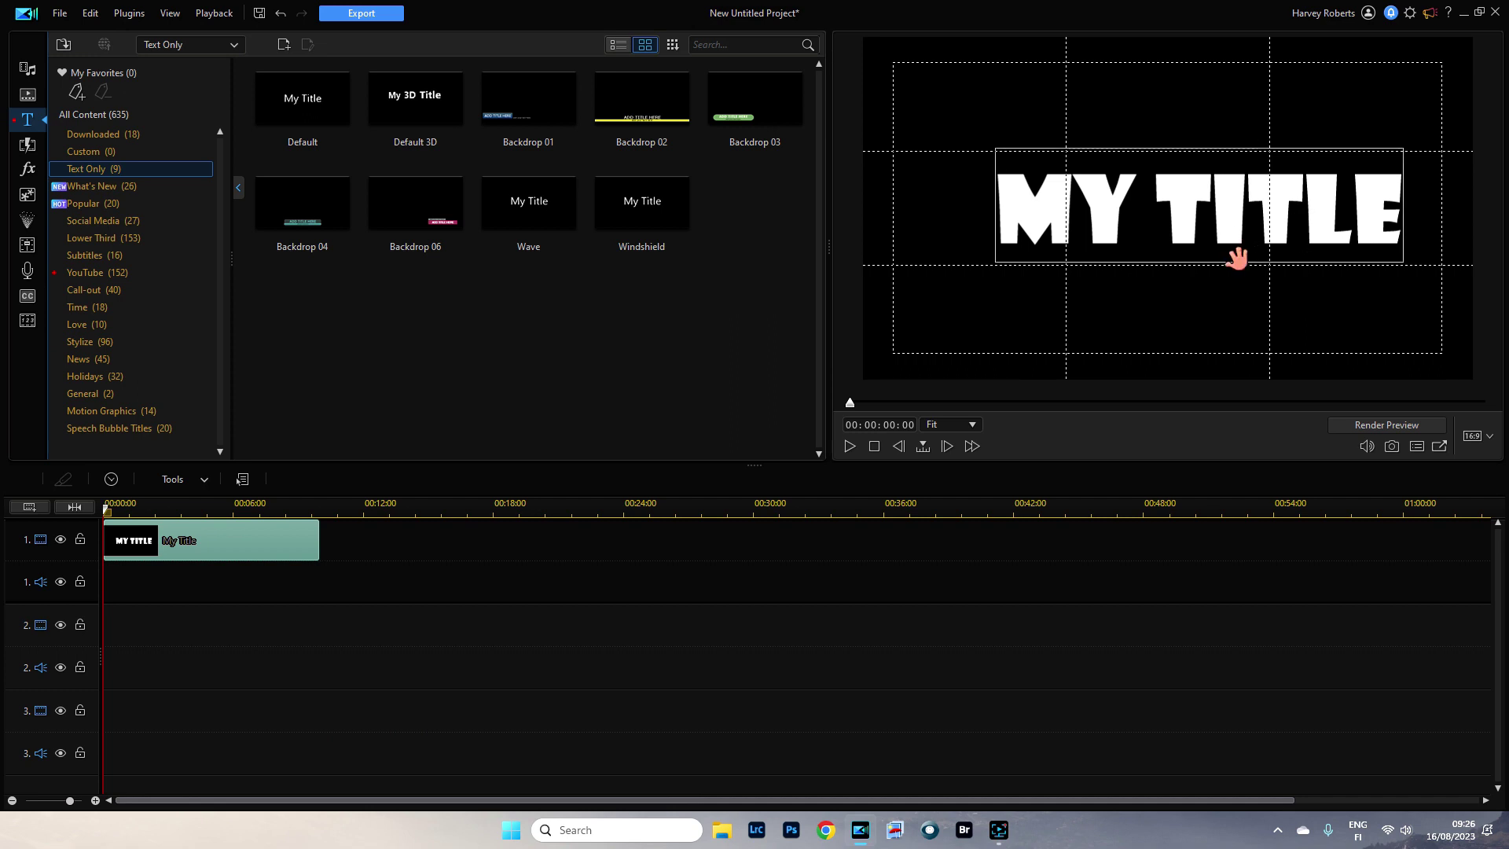
Step: Move the MY TITLE text up and left and enlarge it to span most of the frame
left_click_drag(1237, 257, 1199, 259)
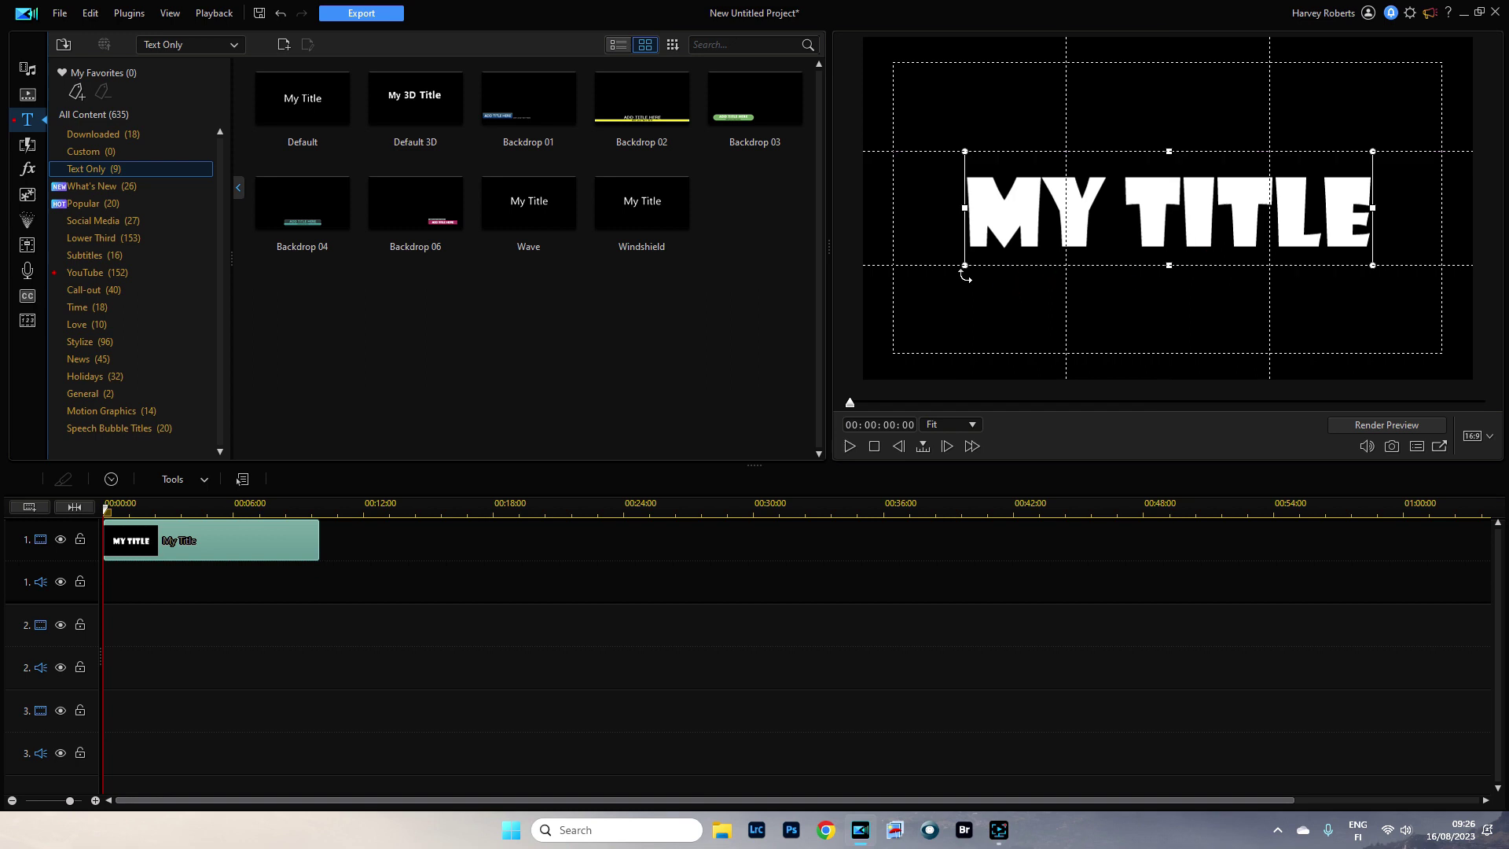
left_click_drag(966, 266, 944, 276)
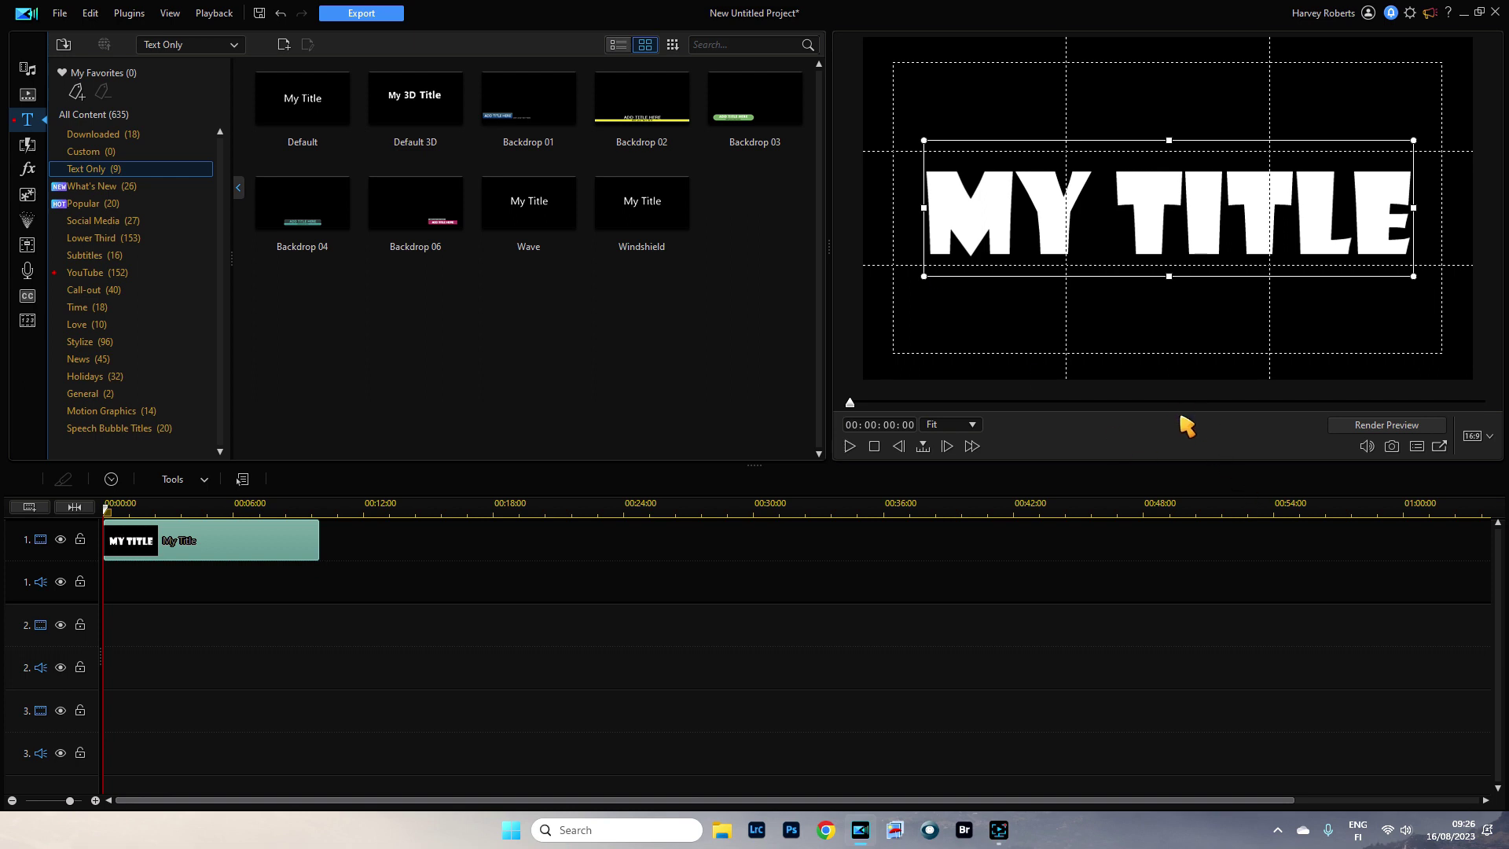
left_click(396, 597)
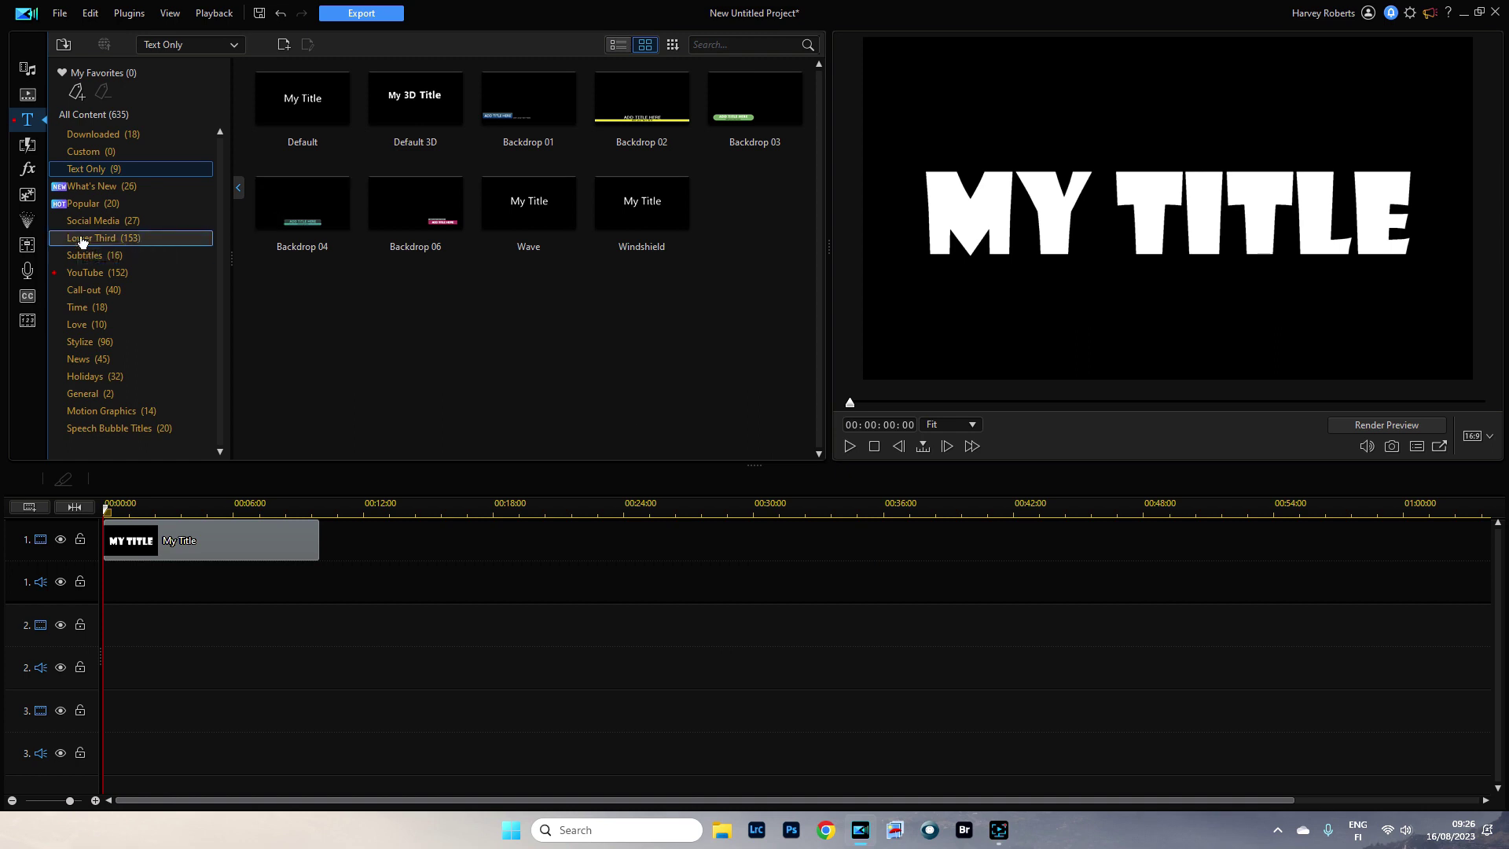
Step: Put Face Cover Stickers 01 from the Downloaded overlays onto track 2 at 00:00
left_click(32, 197)
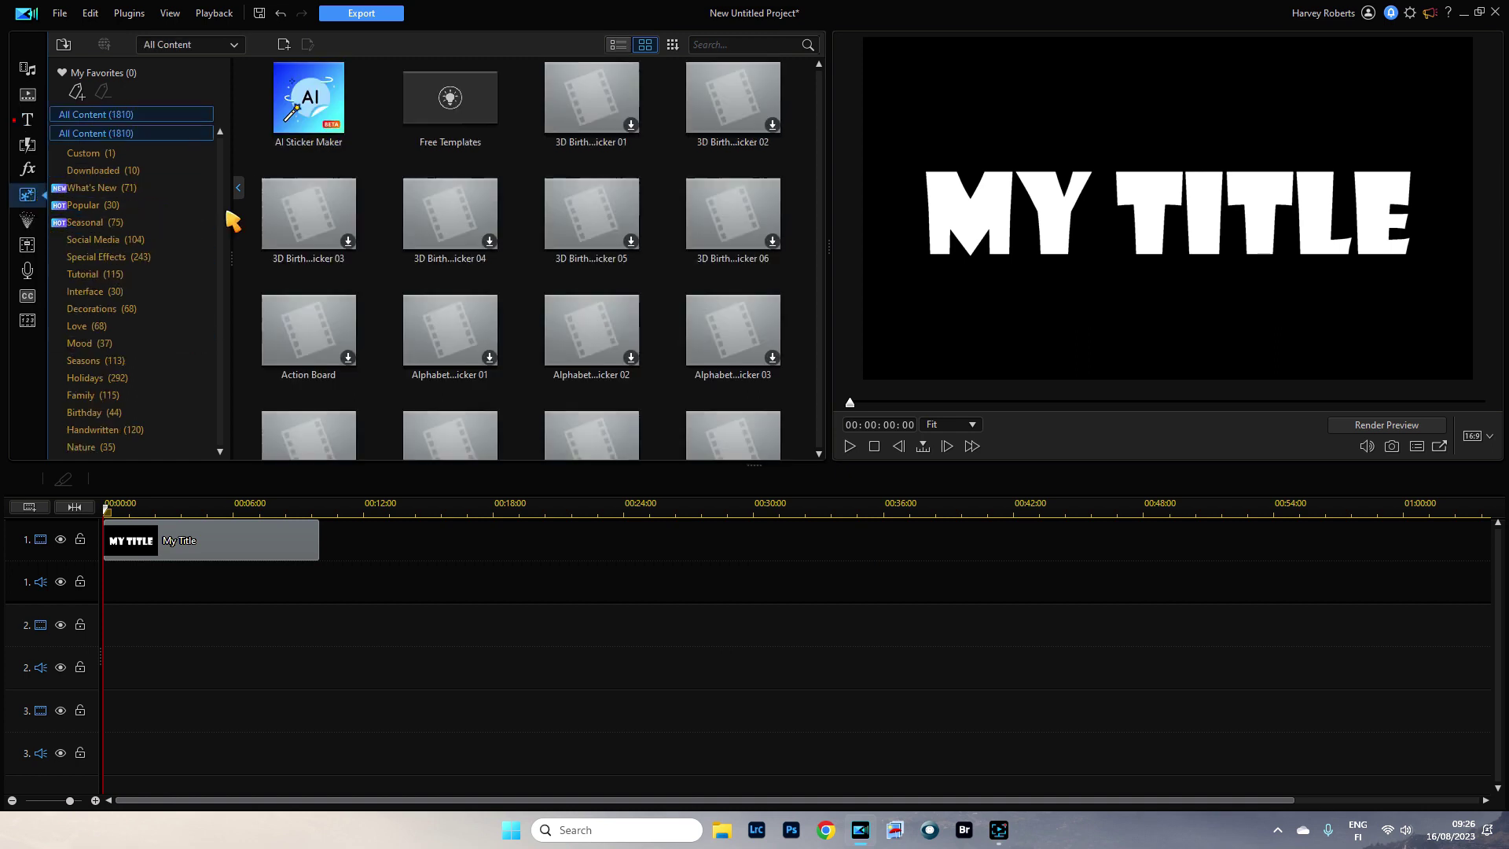
left_click(150, 170)
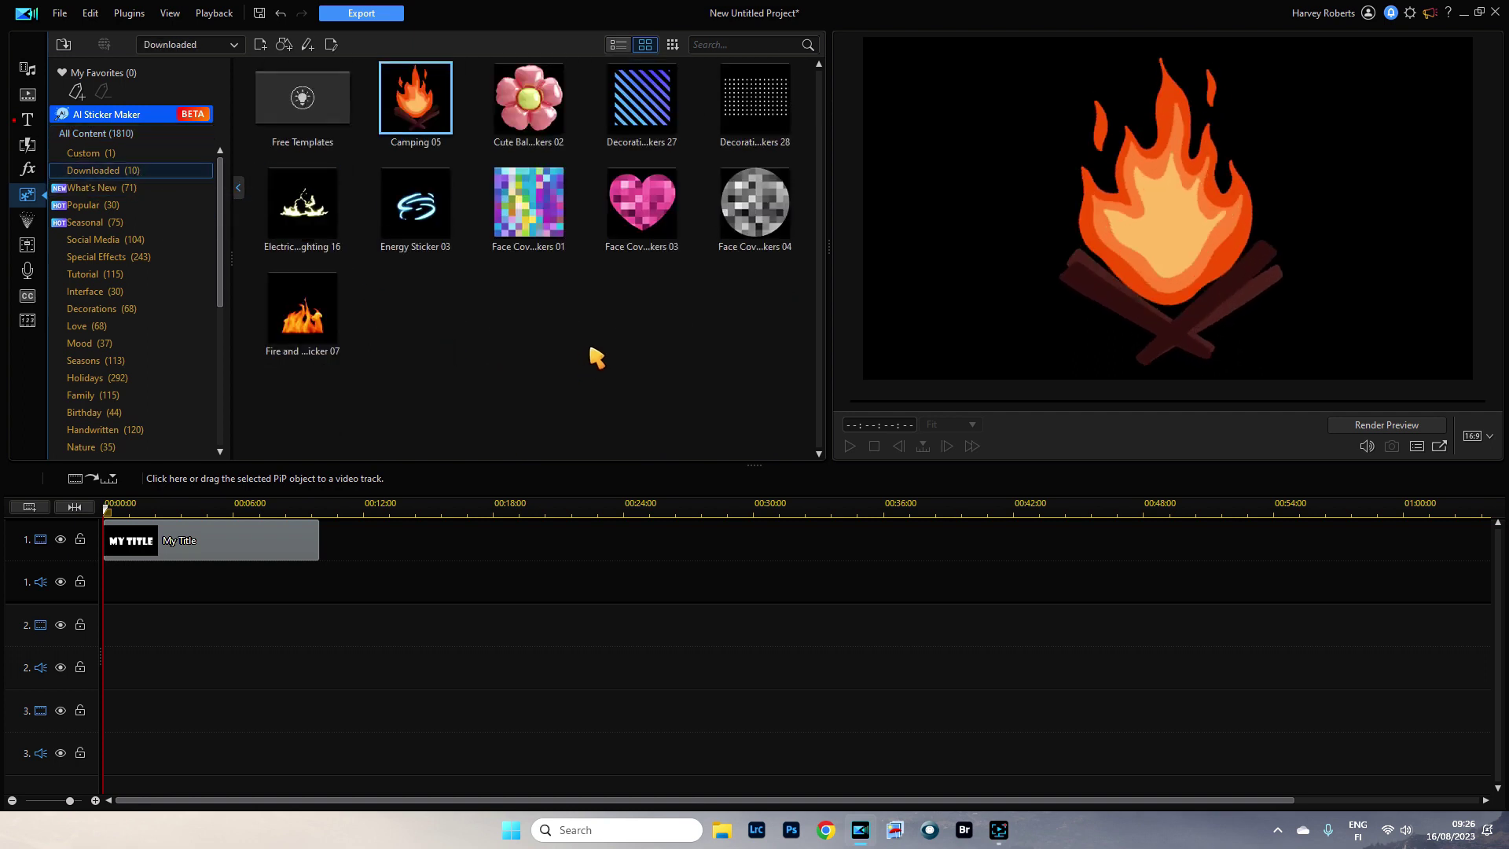
mouse_move(547, 230)
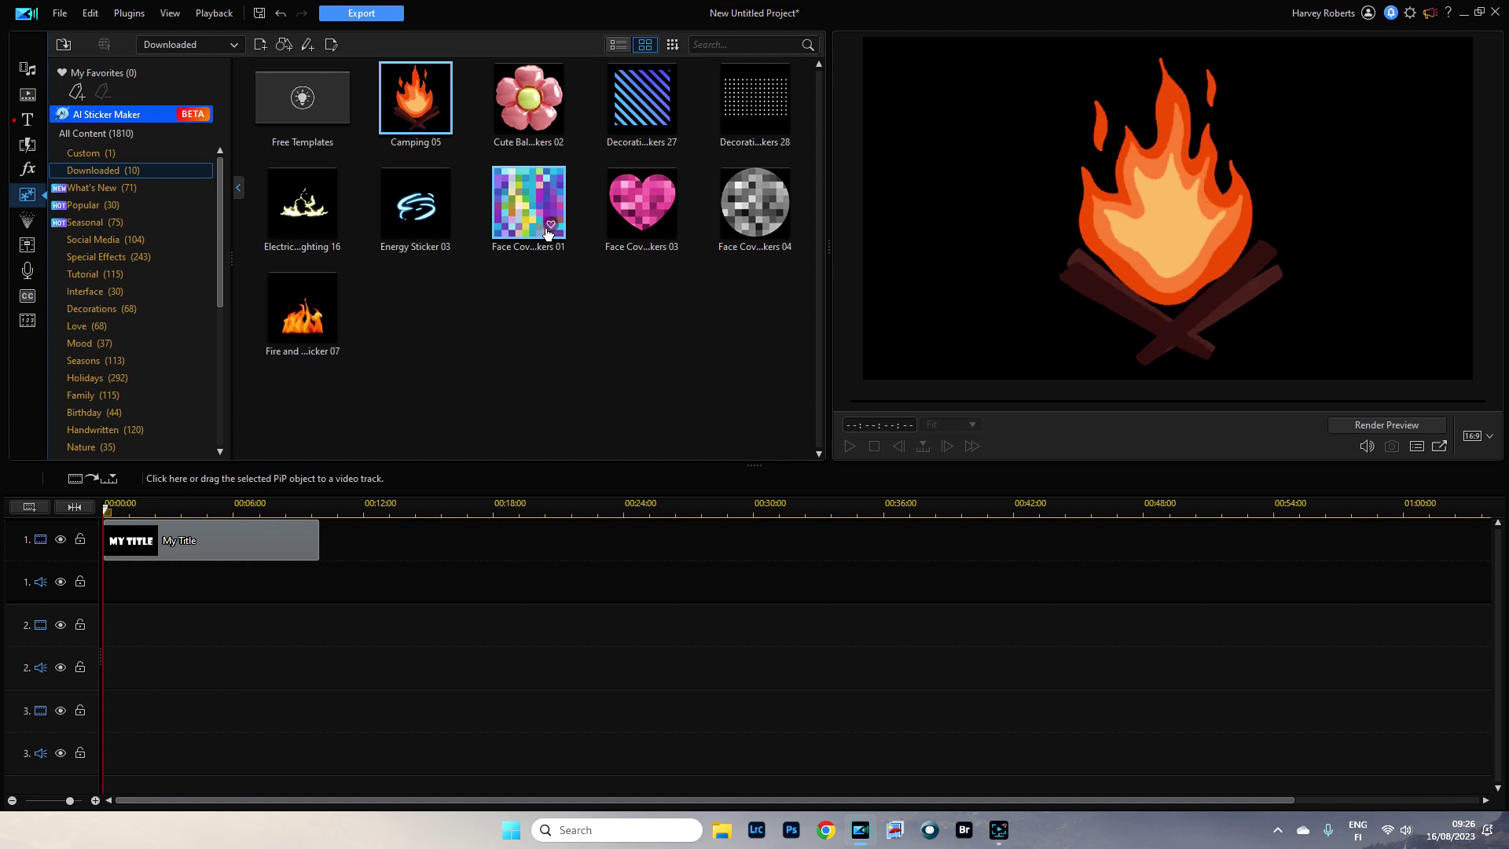
mouse_move(626, 202)
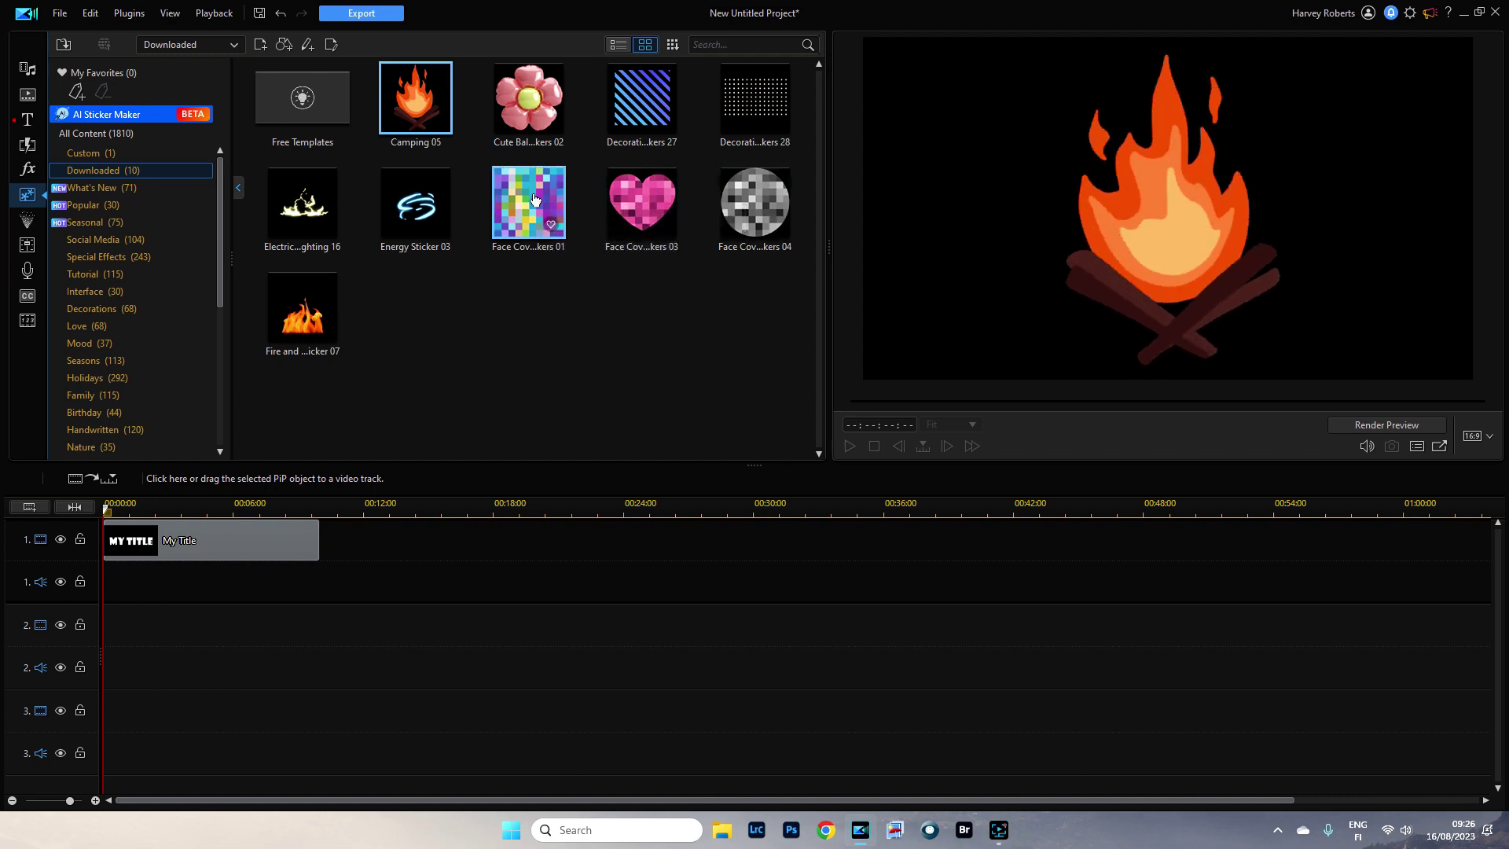
left_click_drag(534, 198, 114, 630)
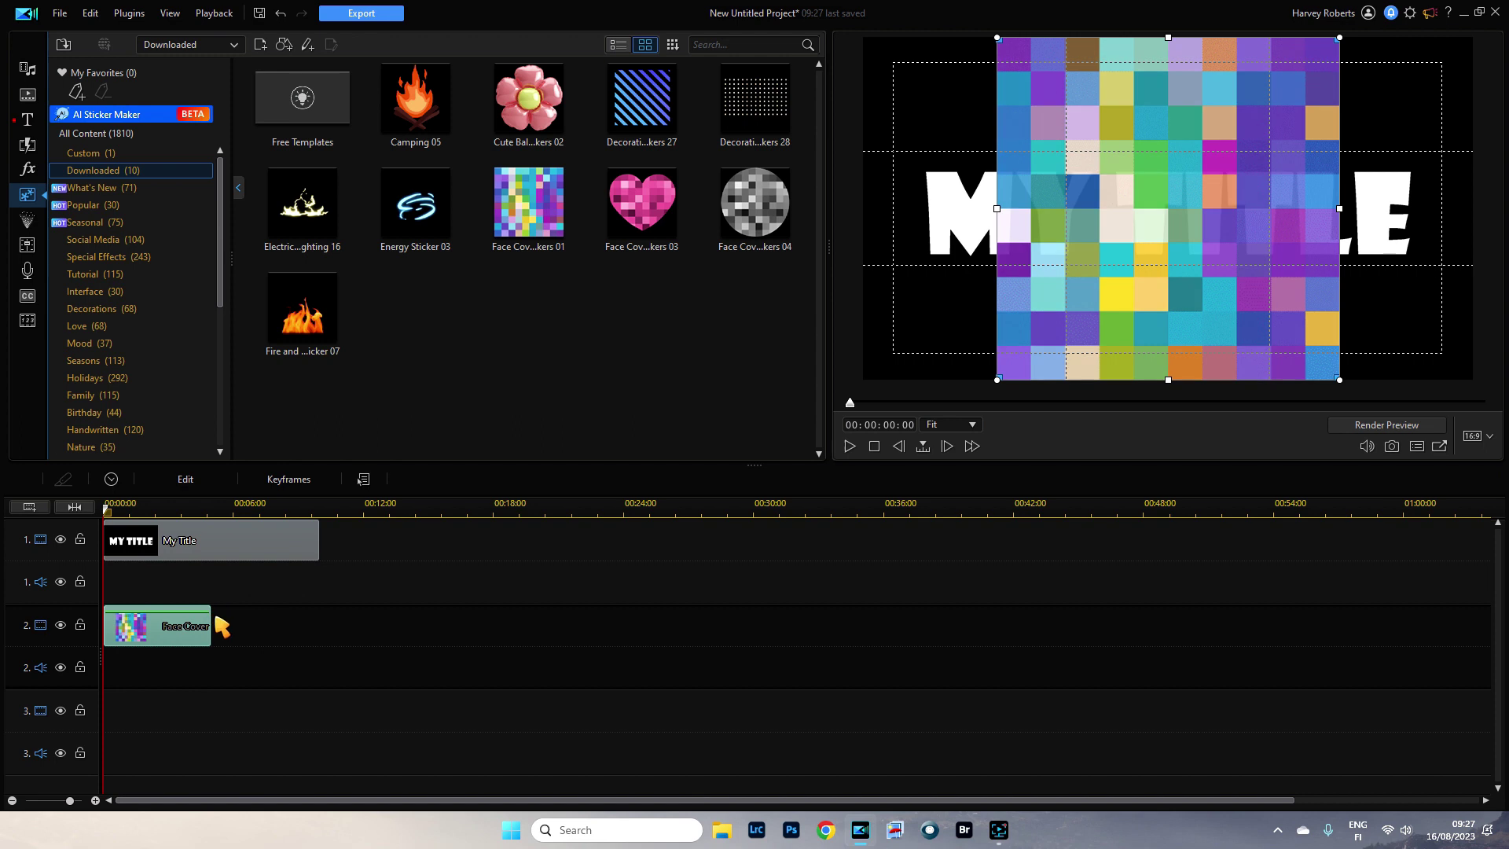
Step: Extend the sticker clip to 00:00:10:00, then move and shrink it over the title
left_click_drag(211, 626, 318, 626)
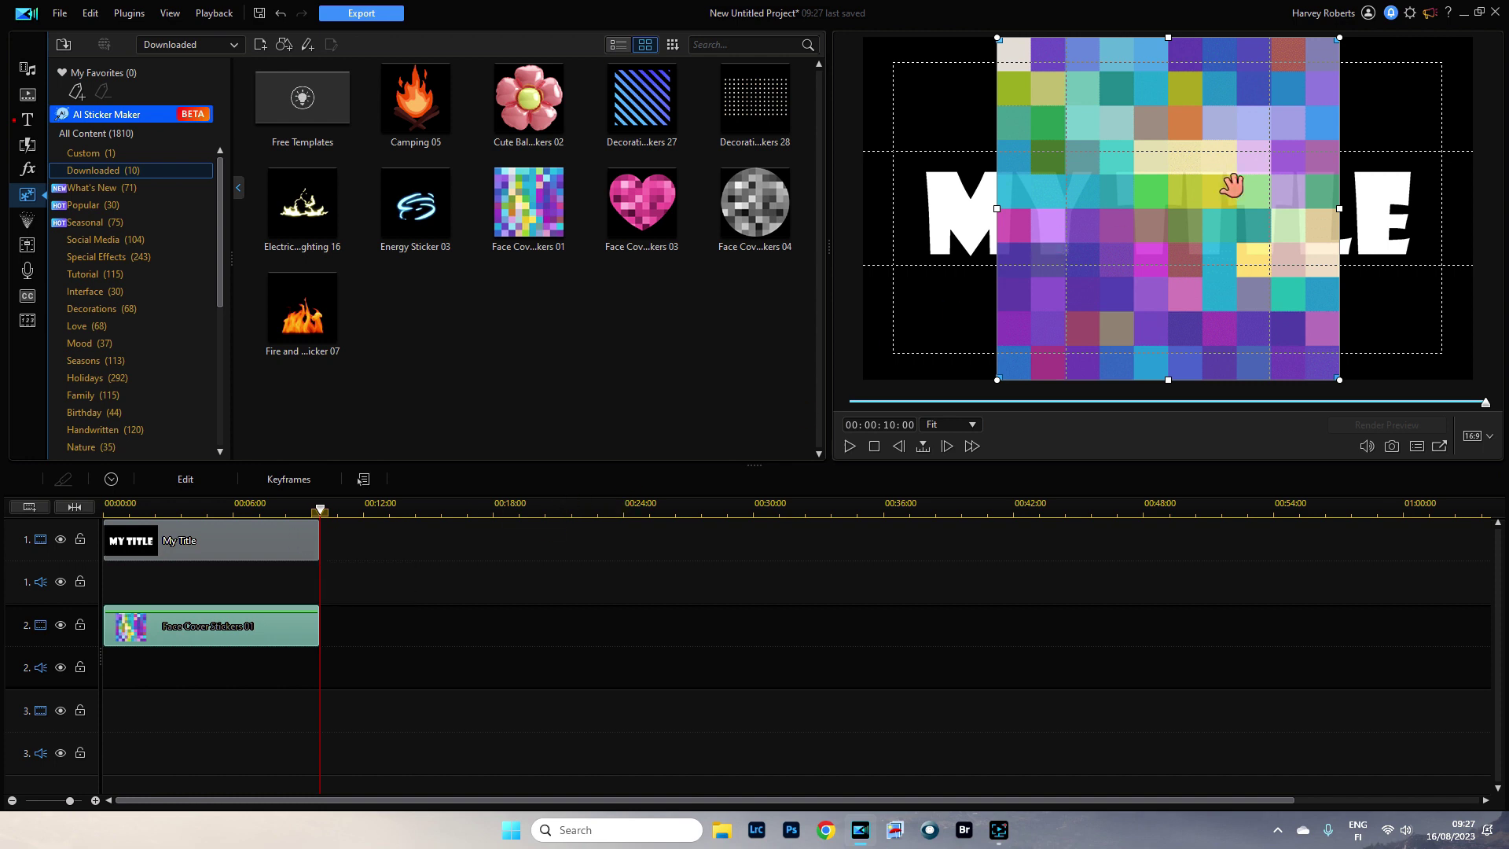
left_click_drag(1179, 209, 1069, 214)
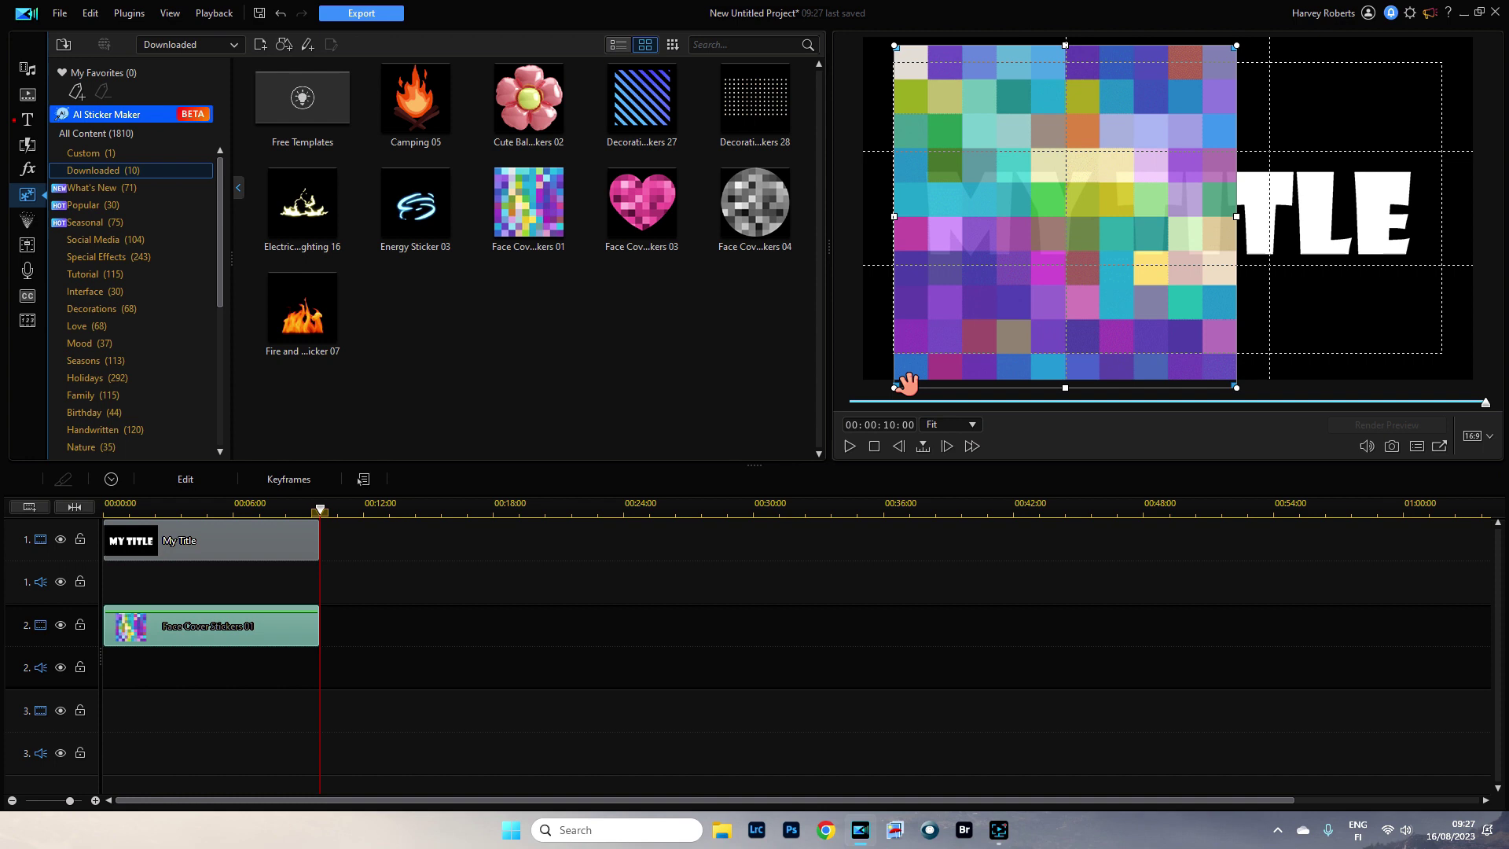
left_click_drag(894, 388, 963, 318)
Step: Reshape the sticker into a wide block covering only the word MY
left_click_drag(1073, 230, 1020, 229)
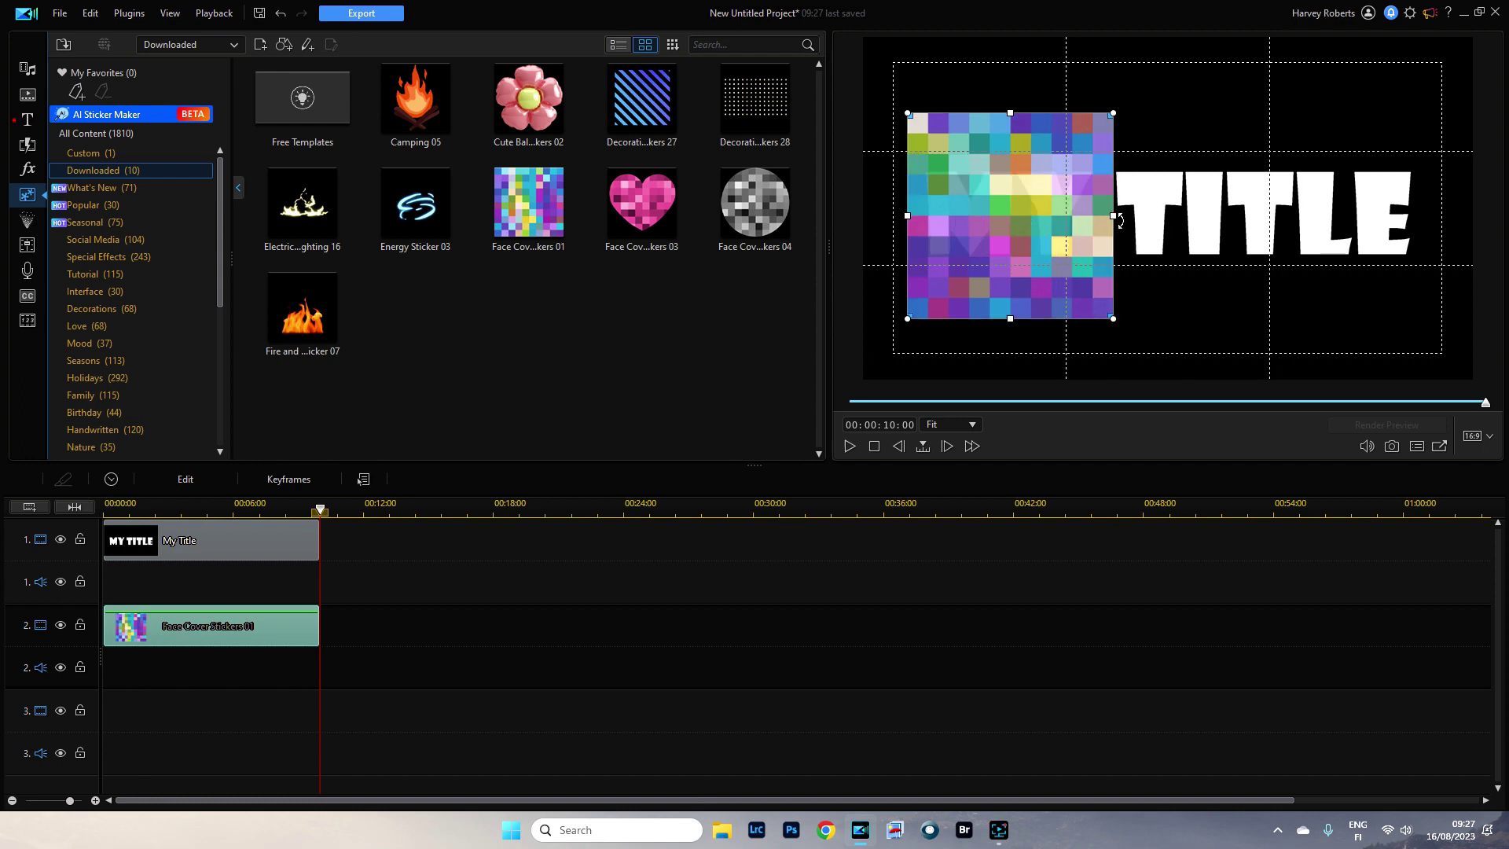
left_click_drag(1113, 217, 1035, 217)
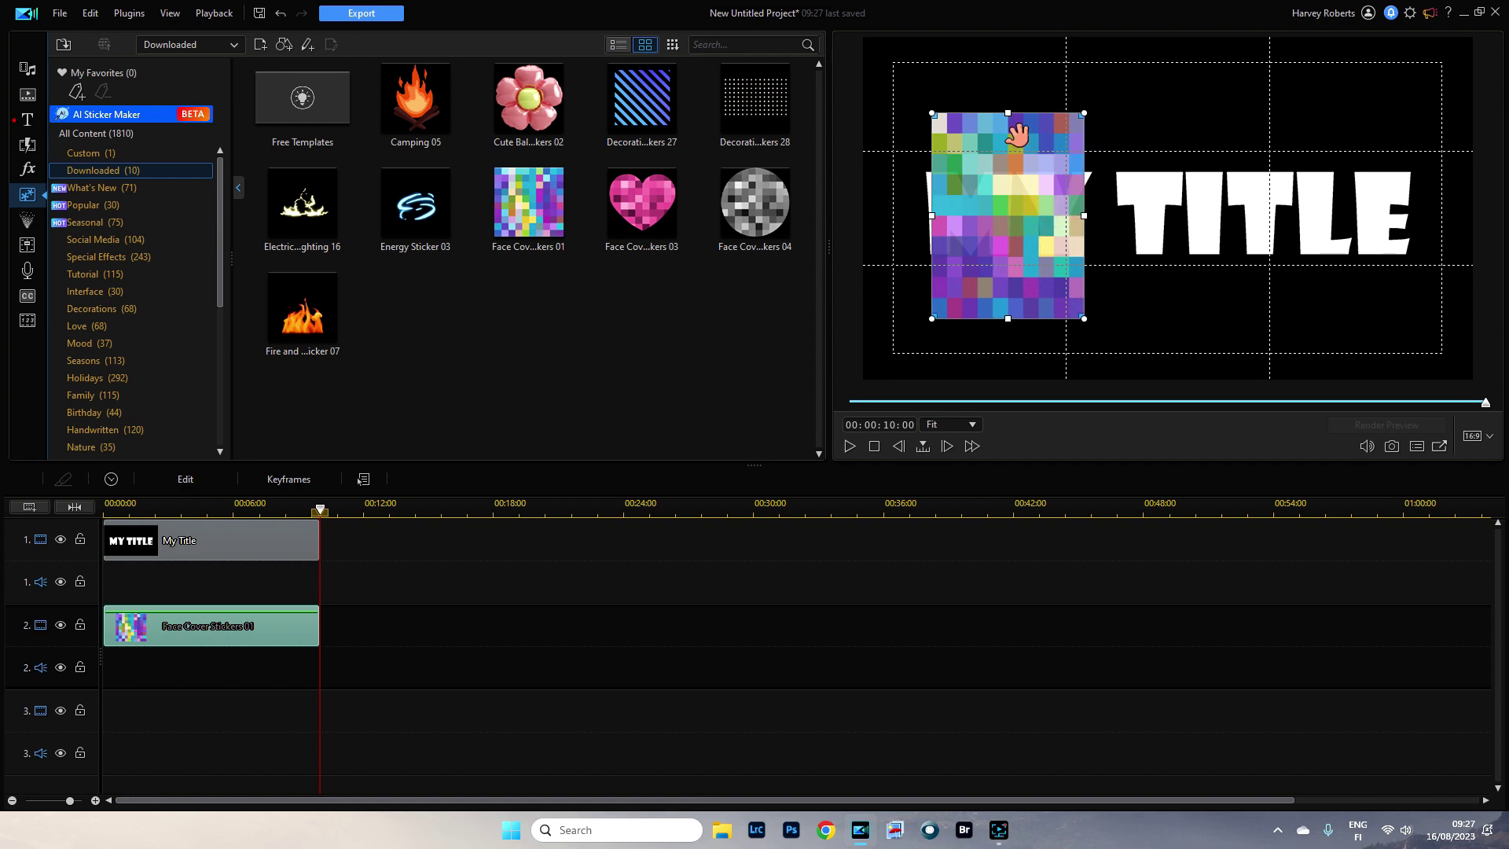
left_click_drag(1009, 113, 1008, 161)
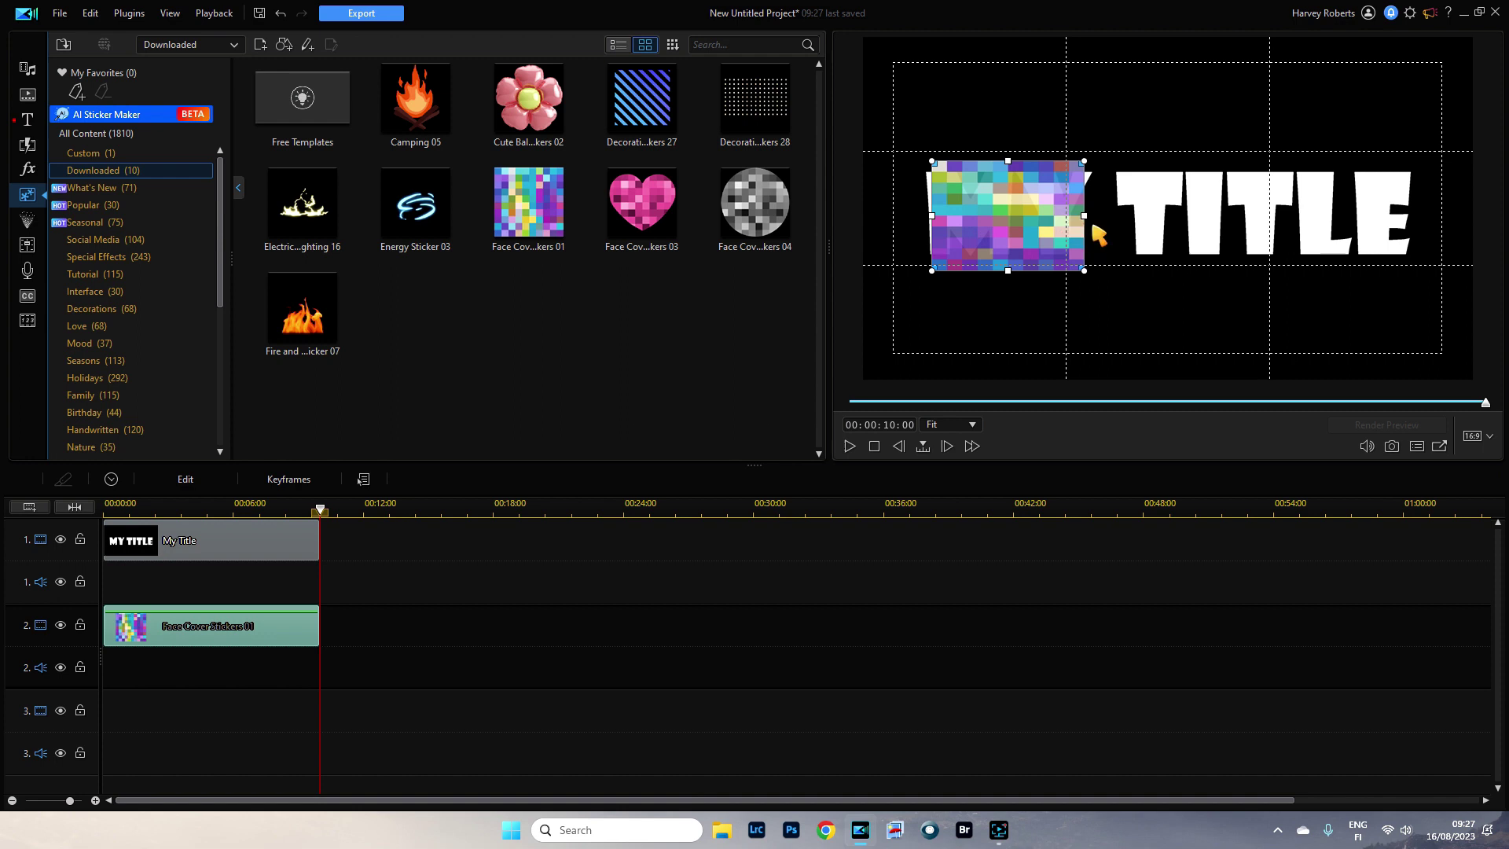
left_click_drag(1084, 215, 1089, 219)
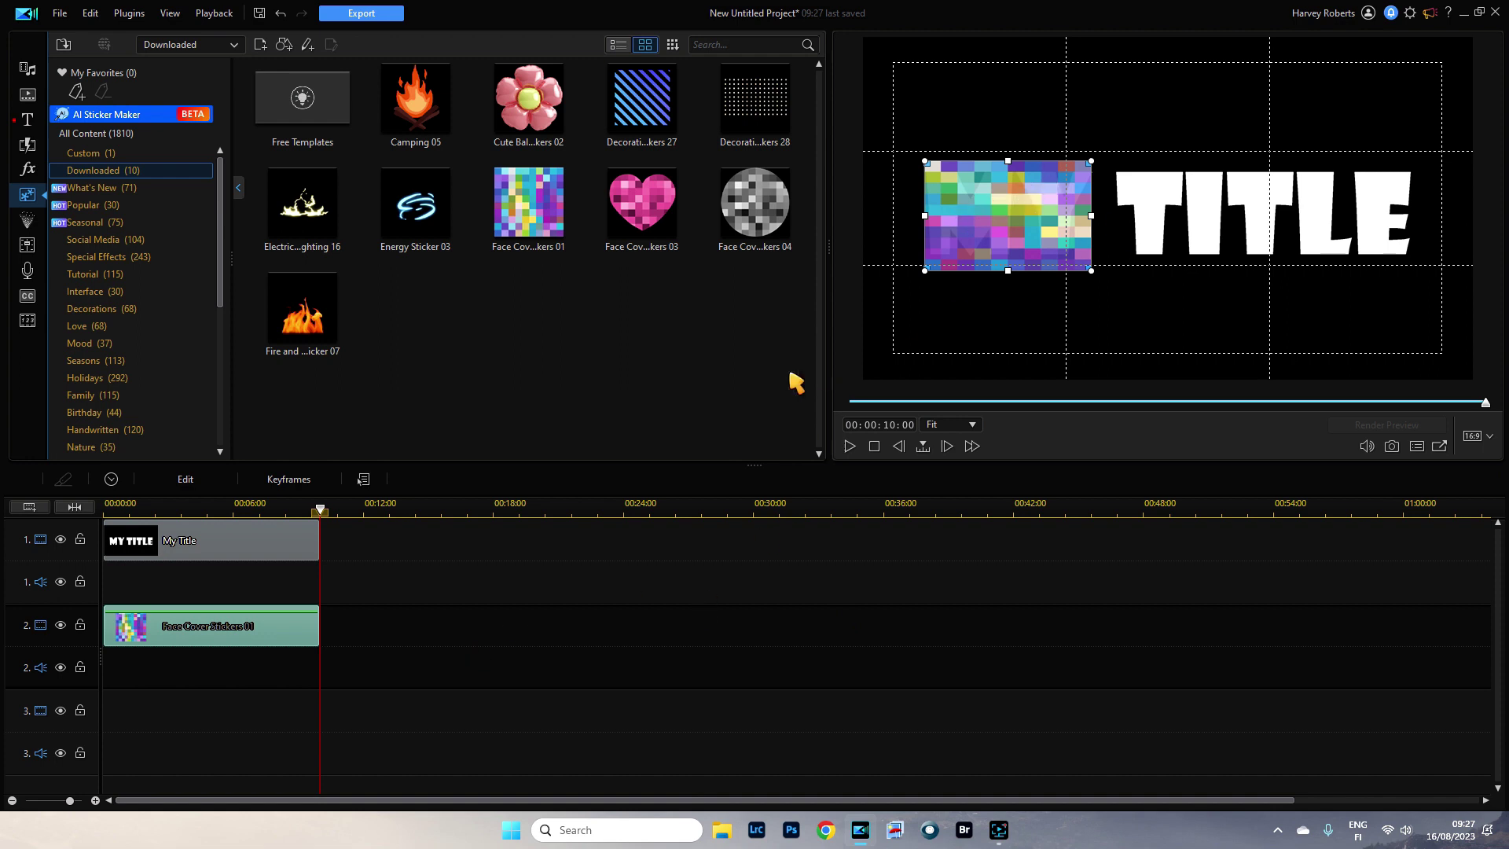
Step: Set the sticker clip's blending mode to Multiply
right_click(268, 638)
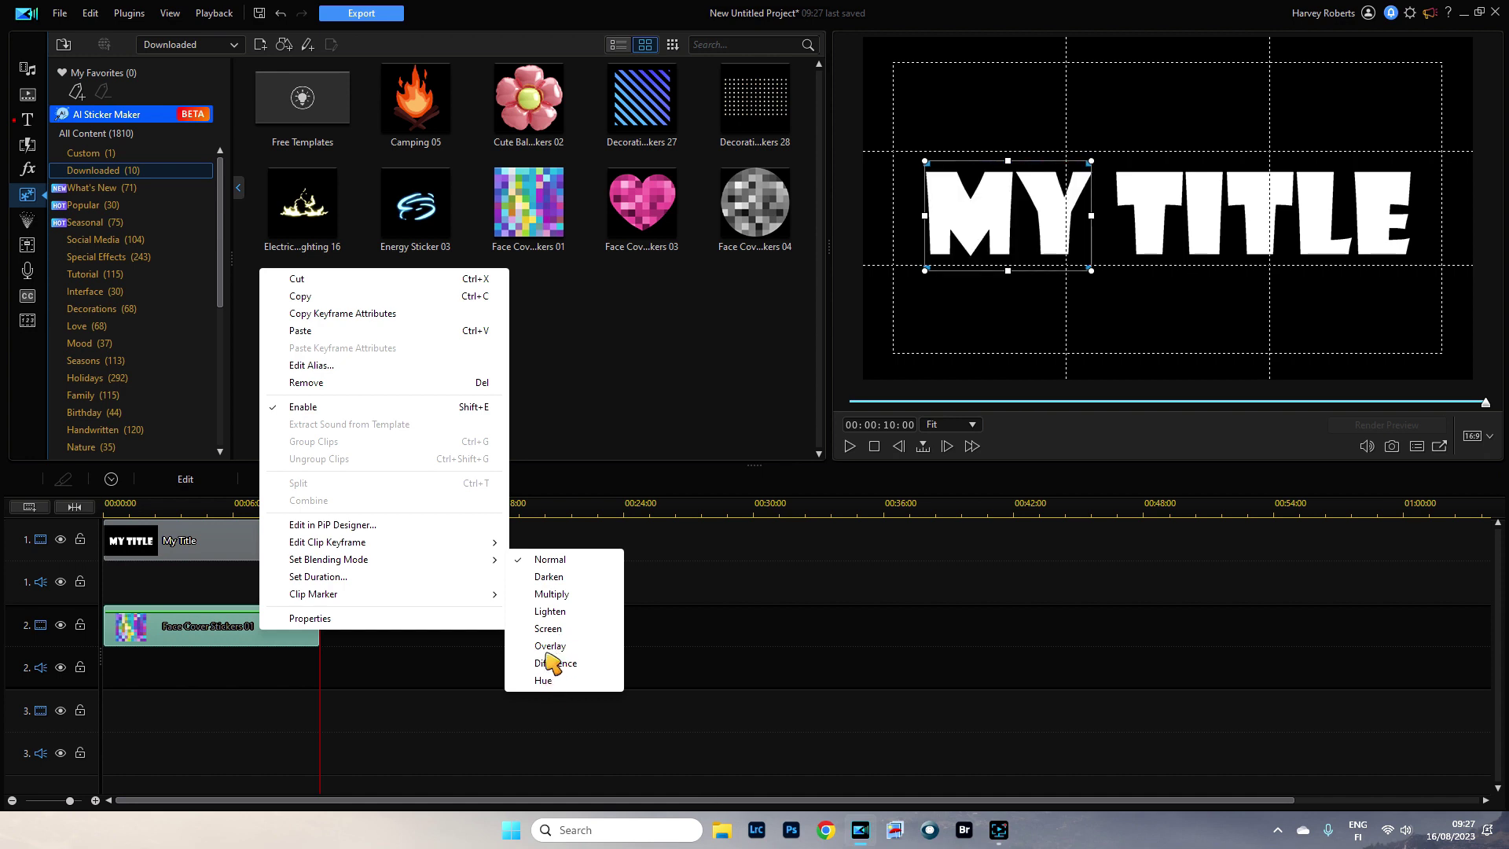
left_click(551, 578)
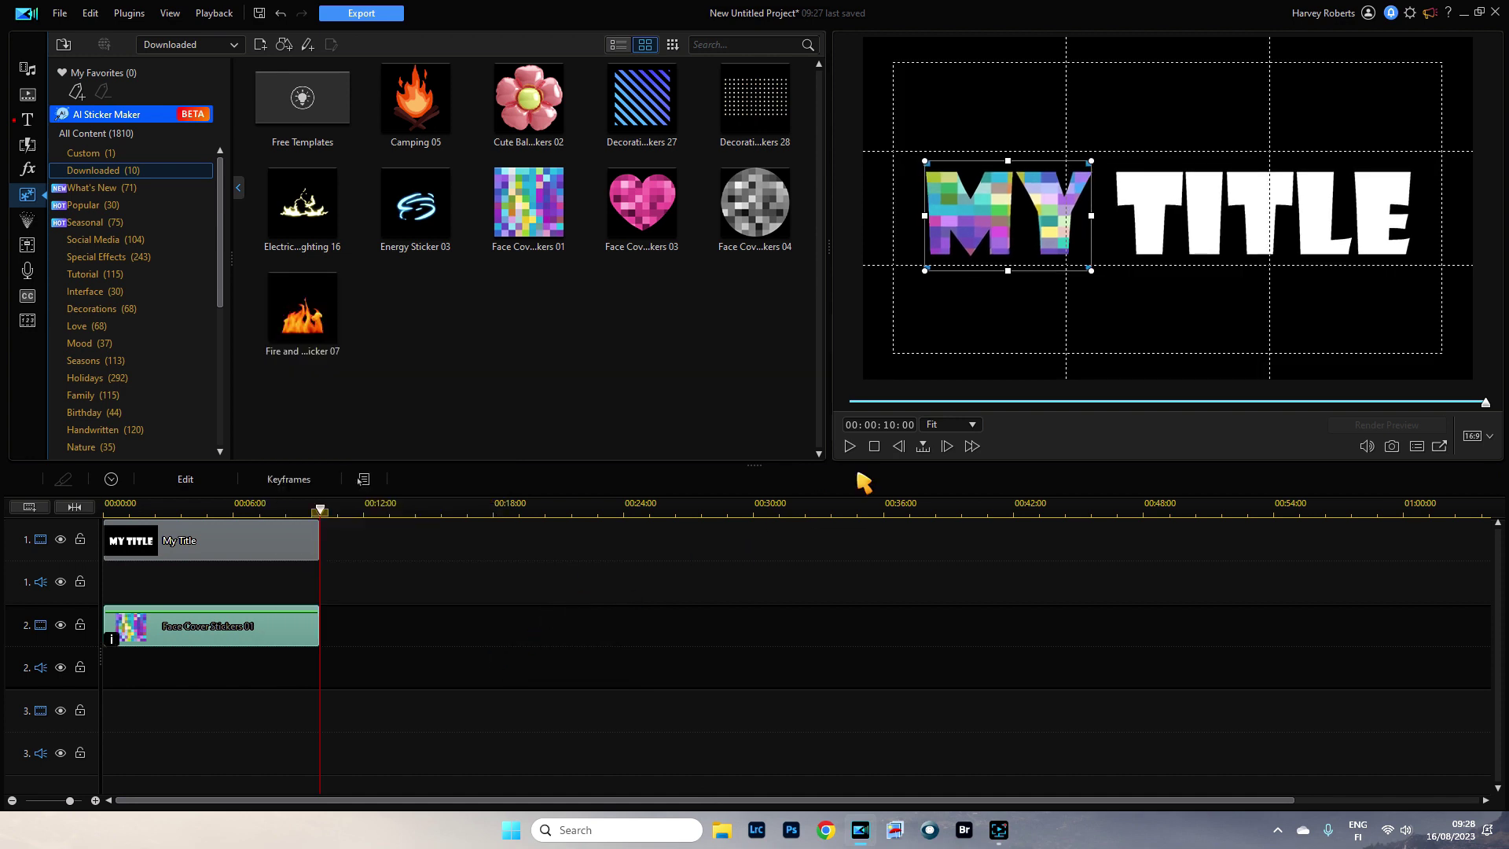
left_click(293, 594)
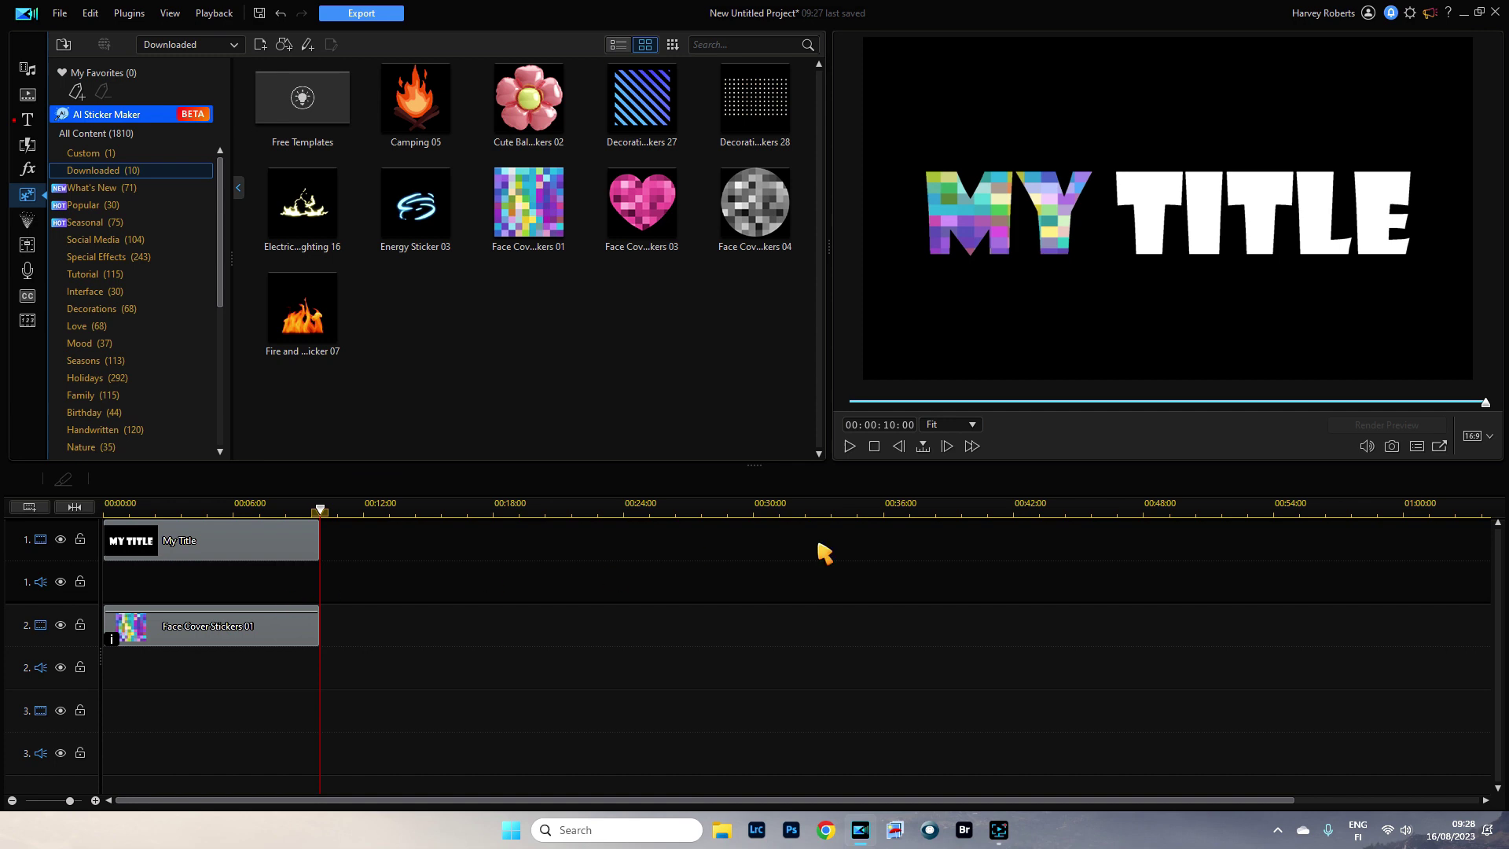
Step: Play the timeline from the start to preview the mosaic inside MY
left_click(850, 445)
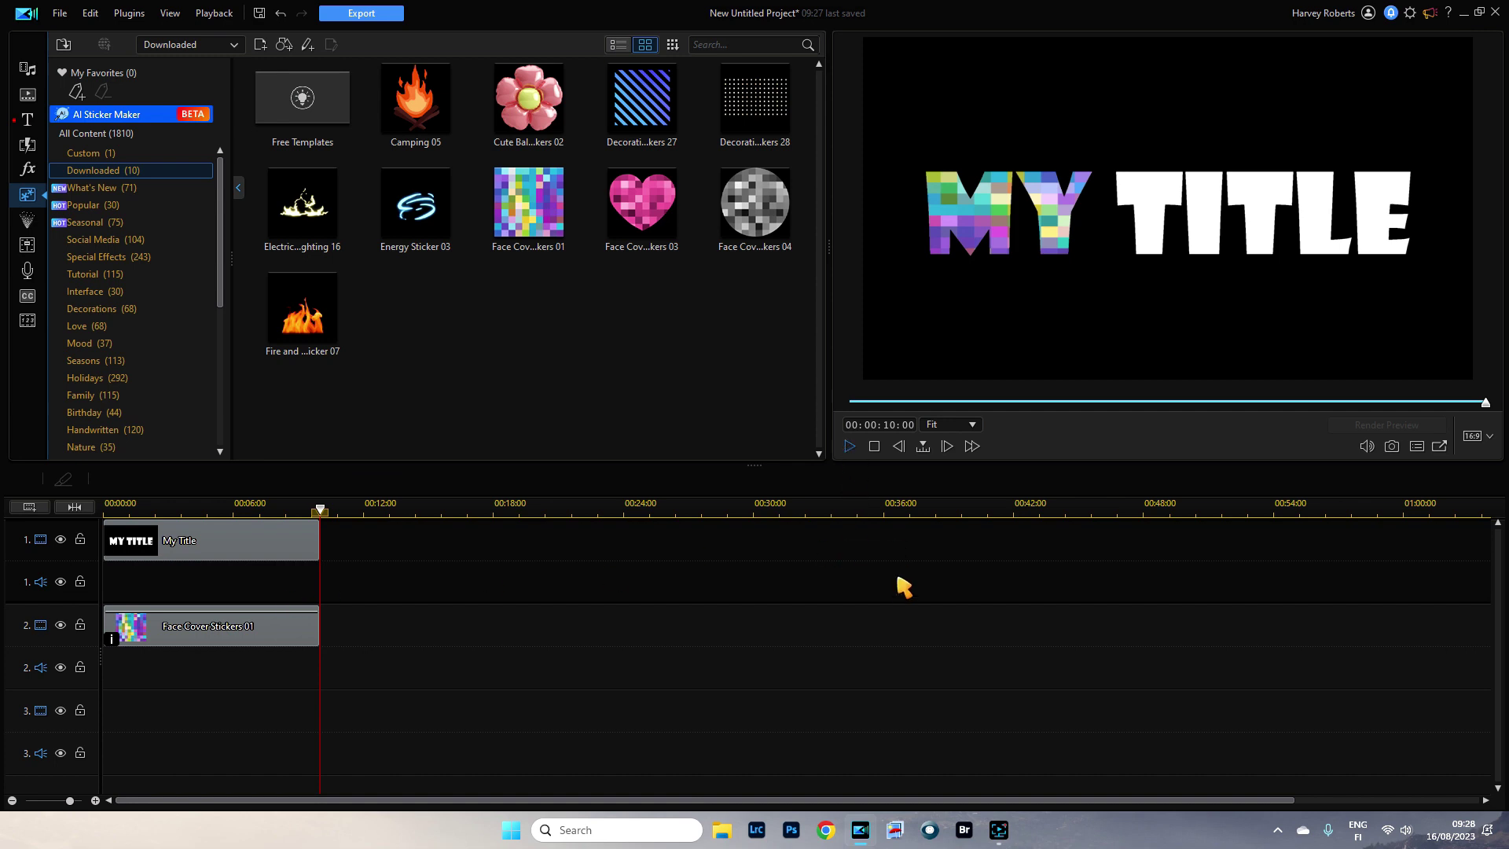
left_click(850, 448)
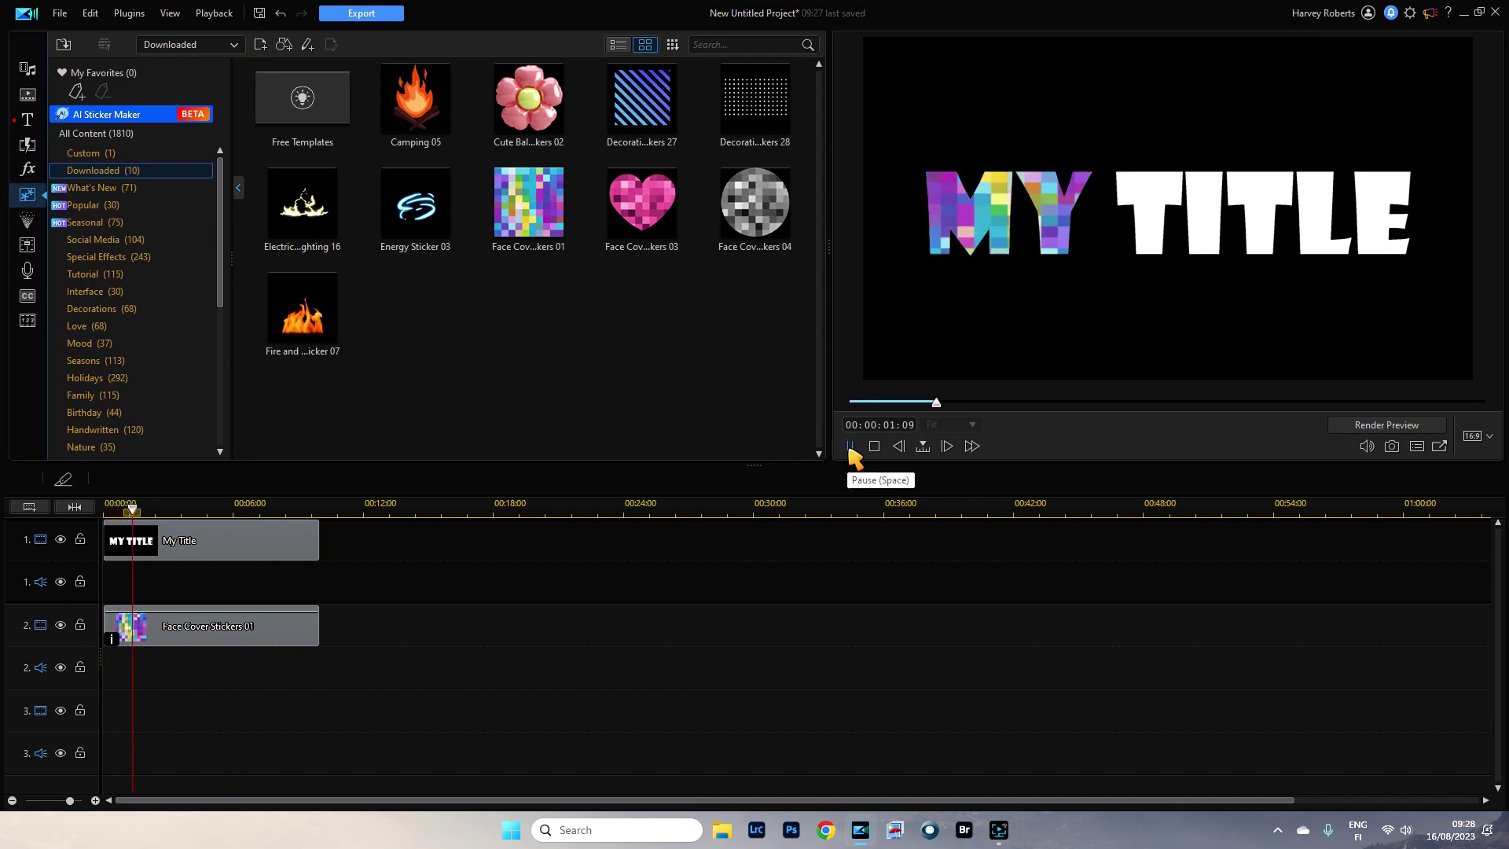
left_click(873, 448)
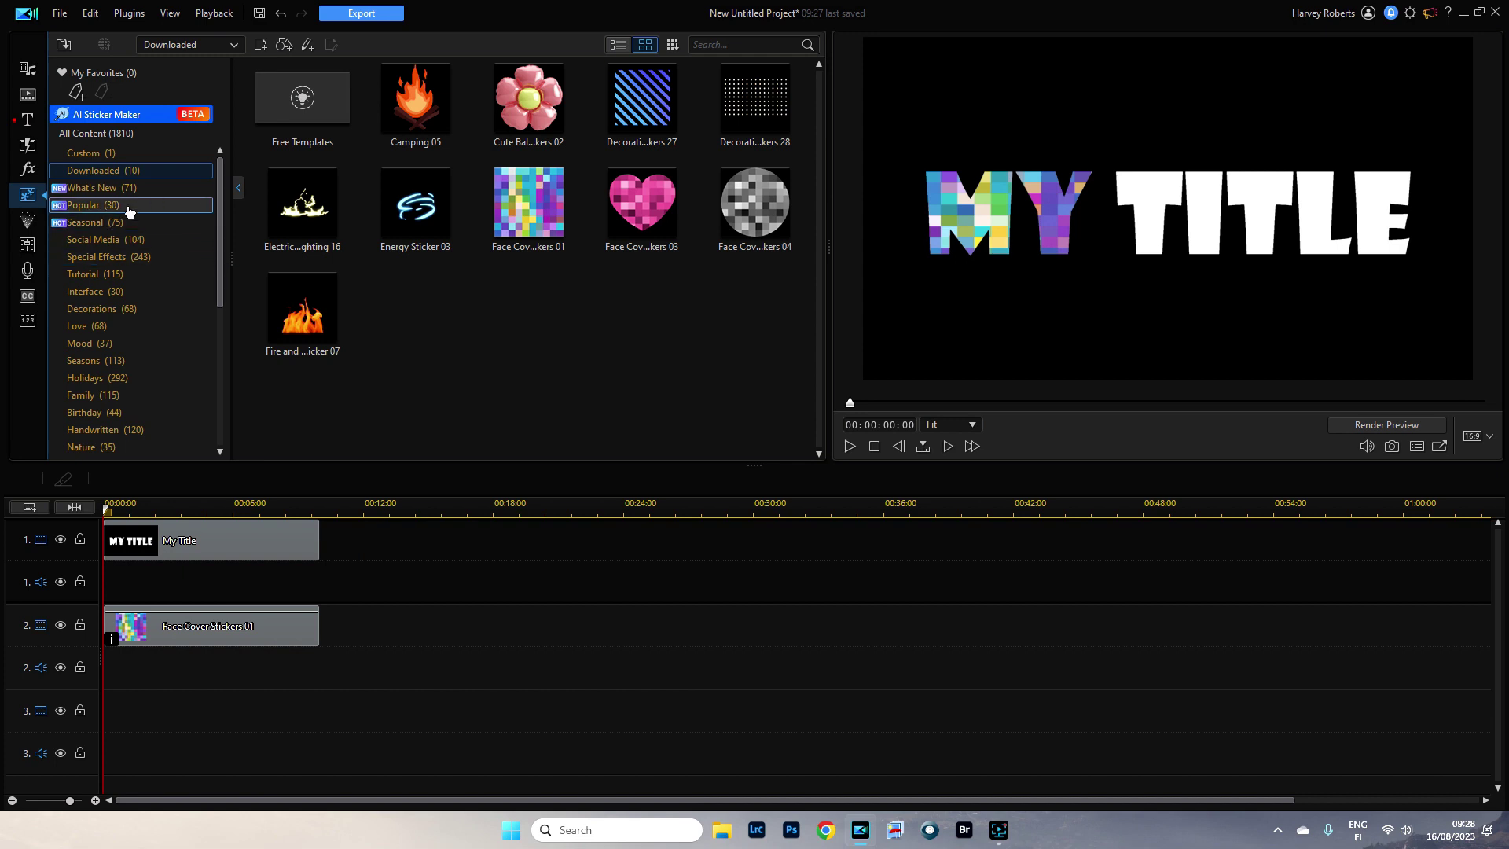
Step: Add the Blur transition to both the start and end of the sticker clip
left_click(27, 145)
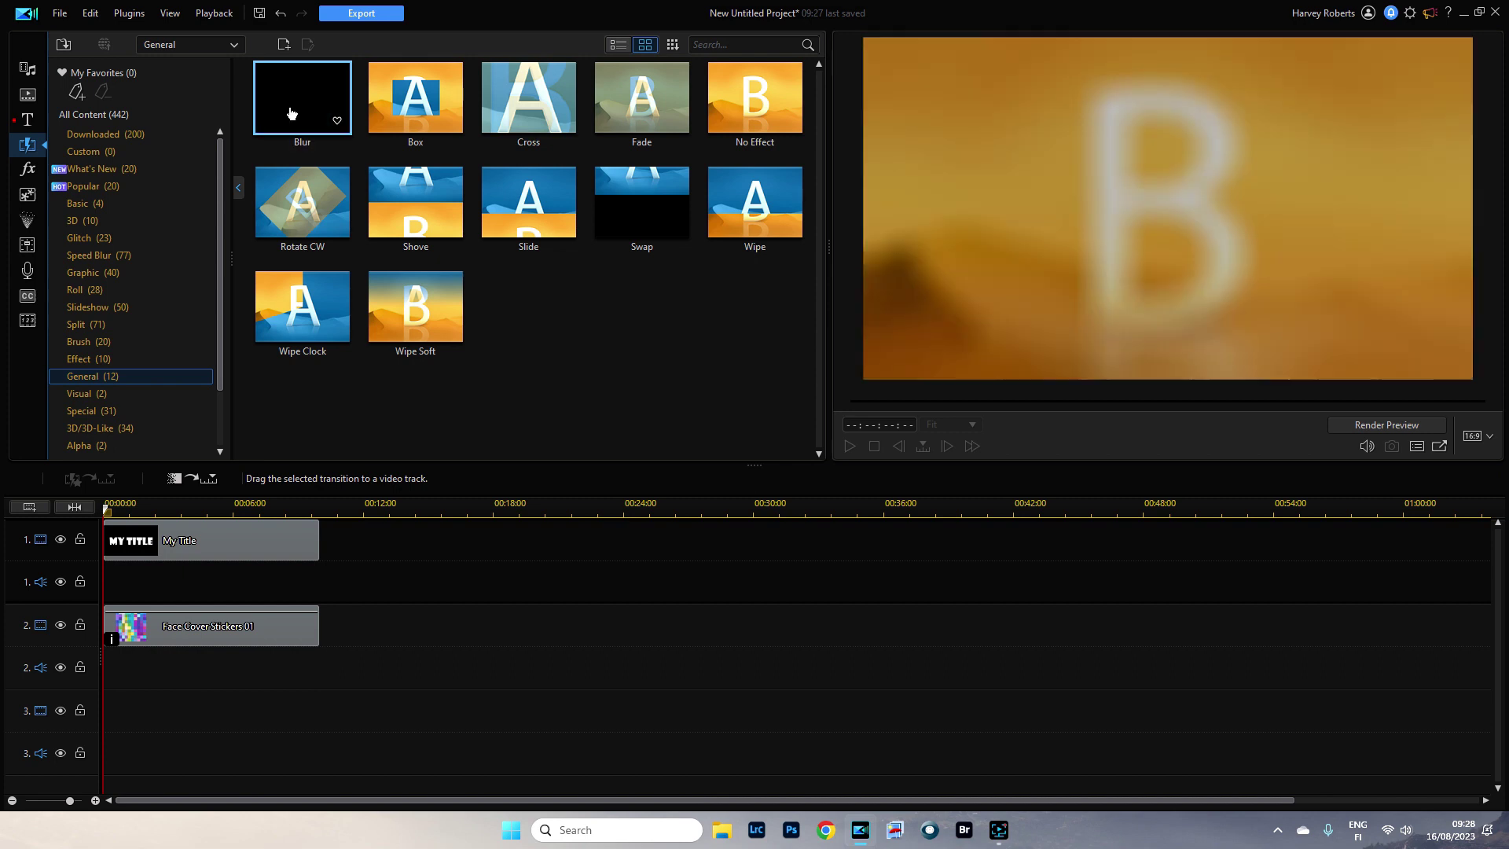
left_click_drag(291, 114, 151, 638)
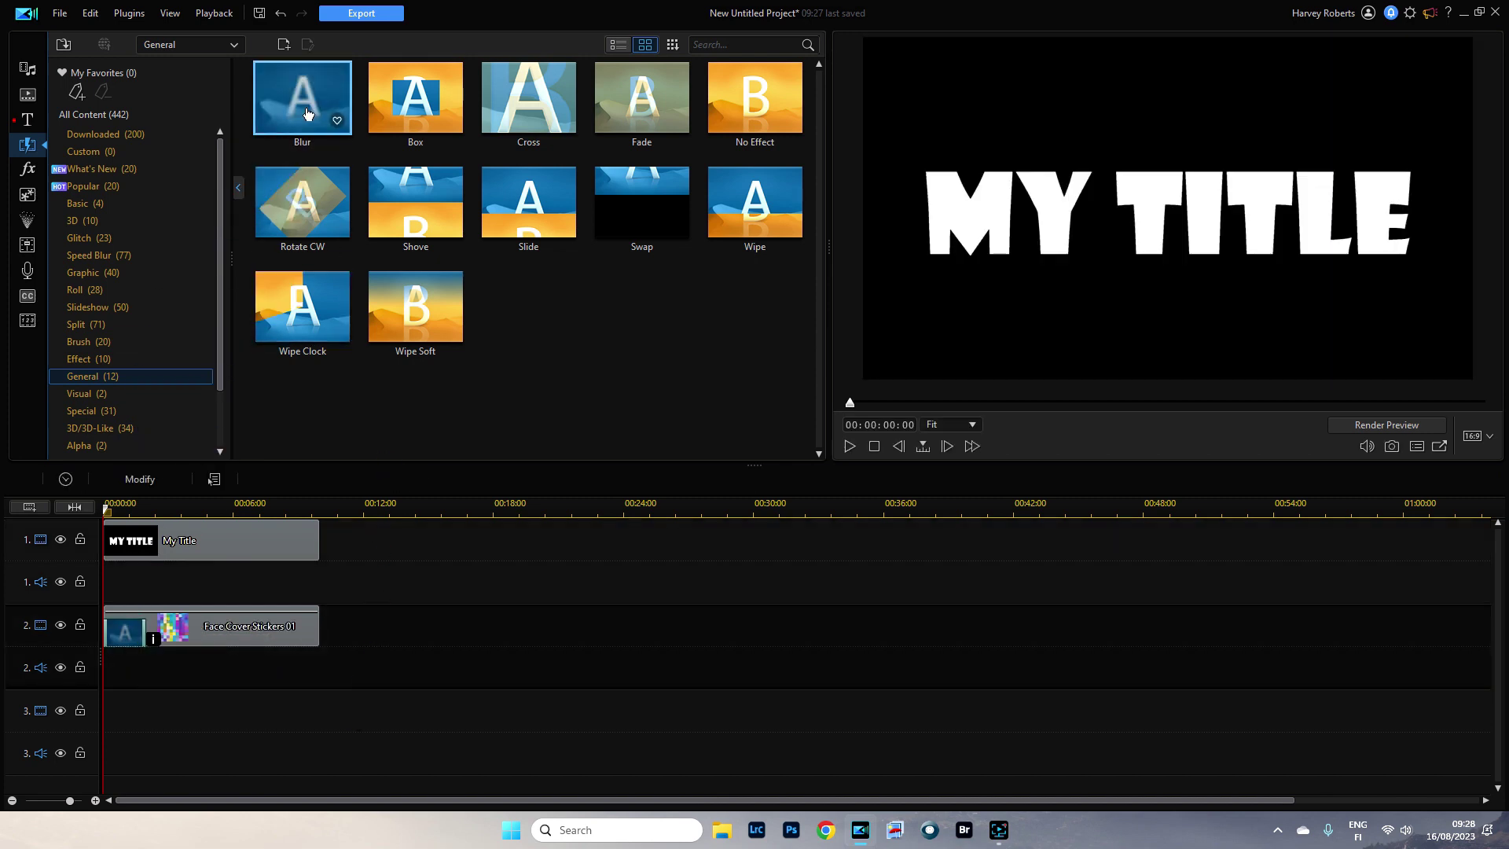
left_click_drag(303, 98, 297, 632)
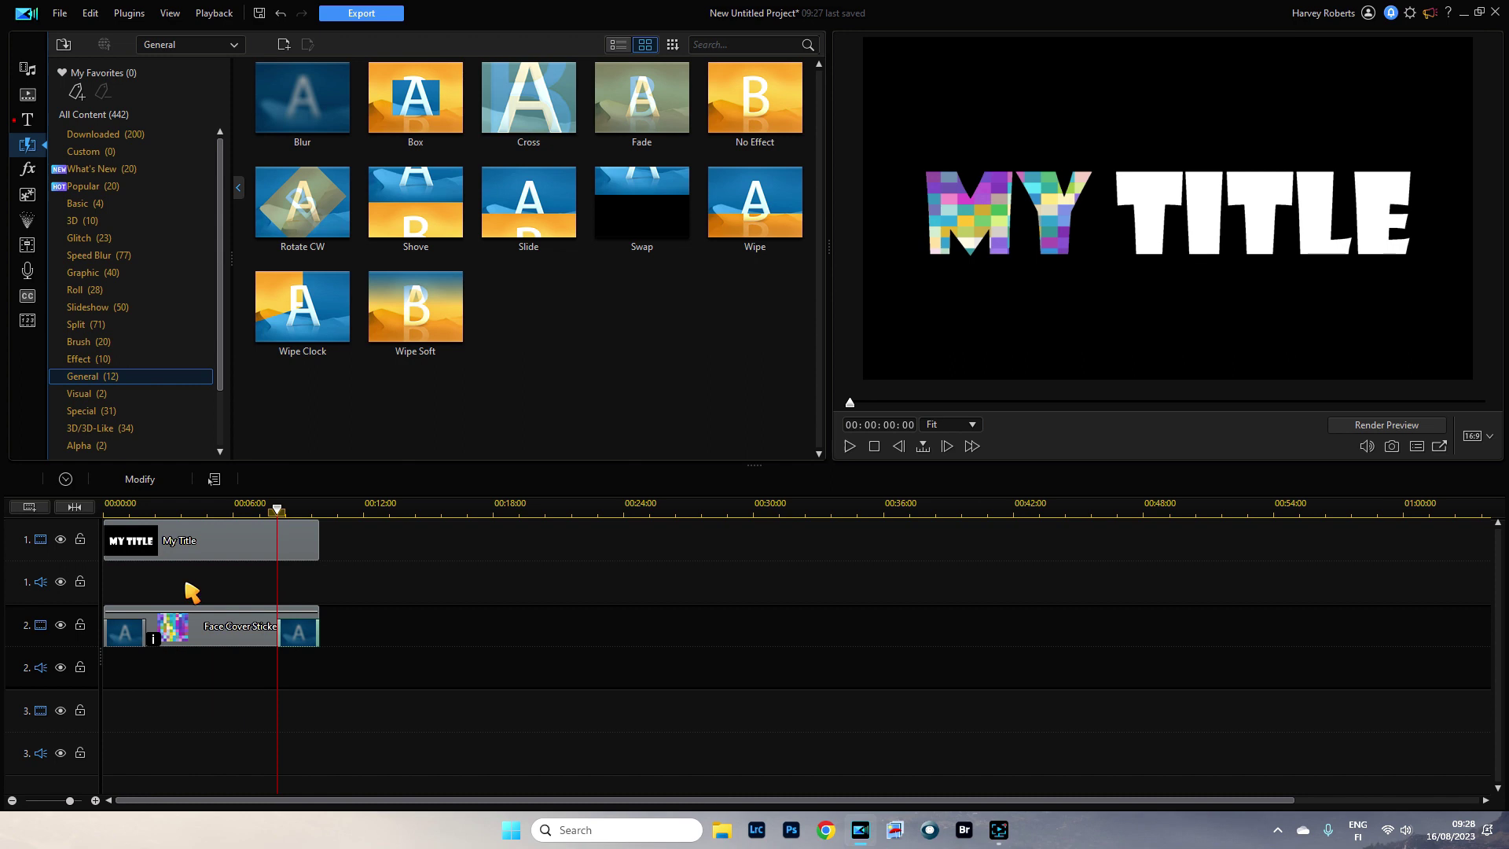
Step: Scrub through the sticker clip to preview its Blur transitions
left_click_drag(276, 509, 103, 534)
left_click(130, 626)
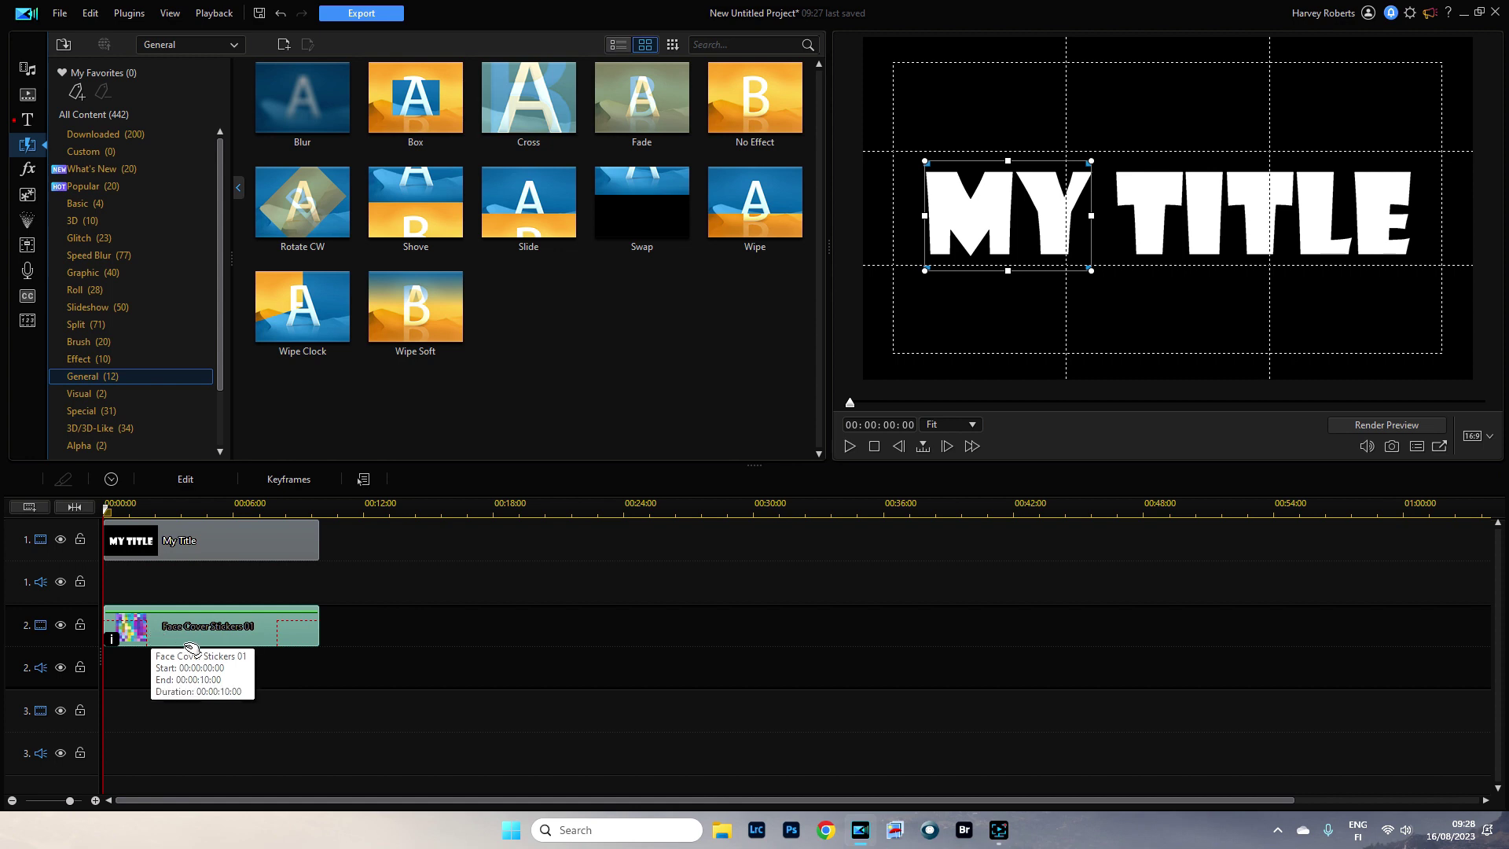
left_click(114, 515)
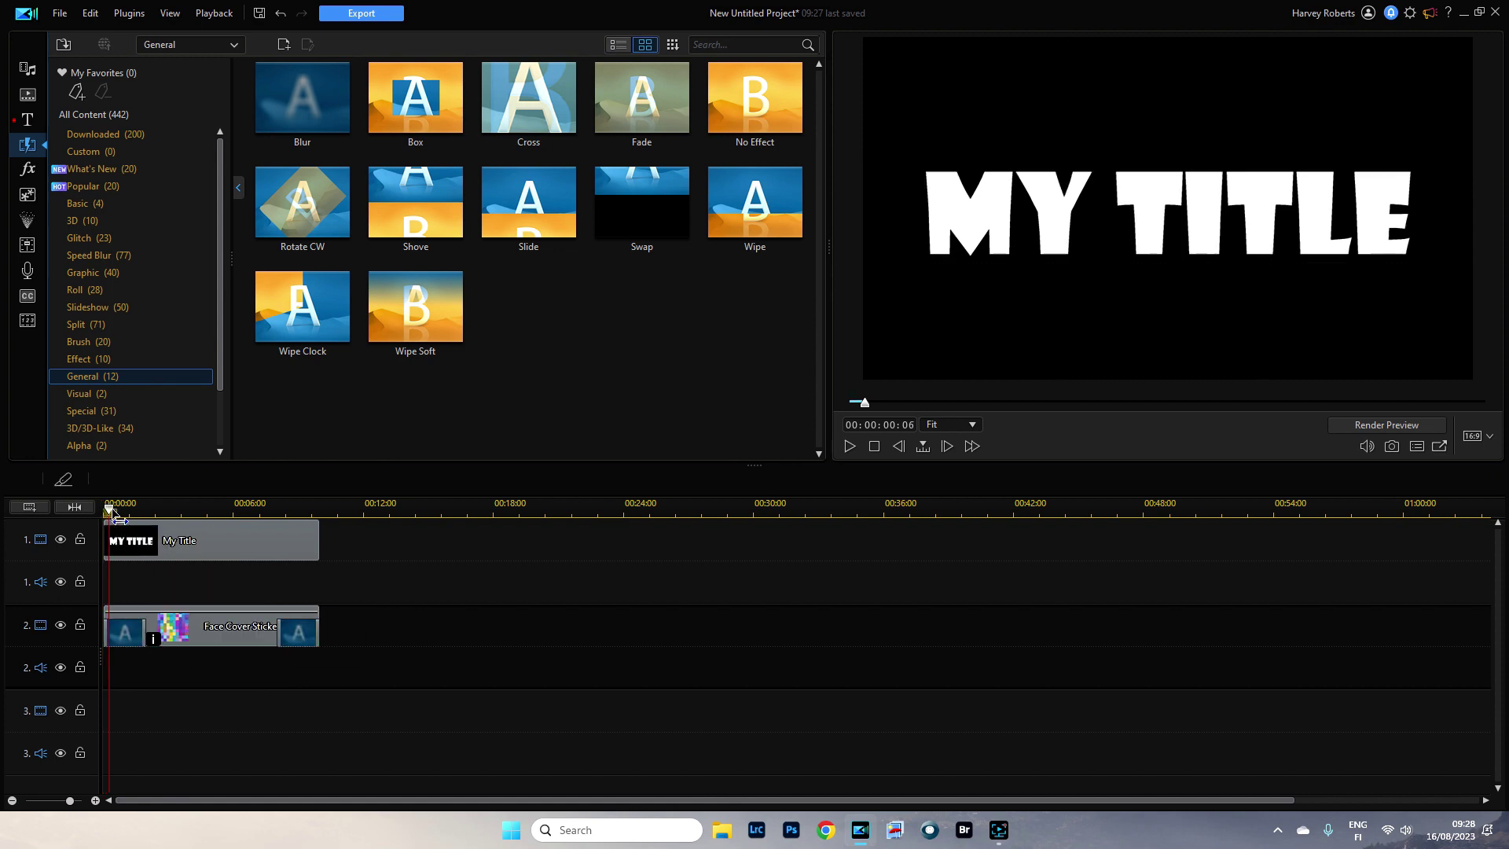
left_click(141, 628)
left_click(286, 636)
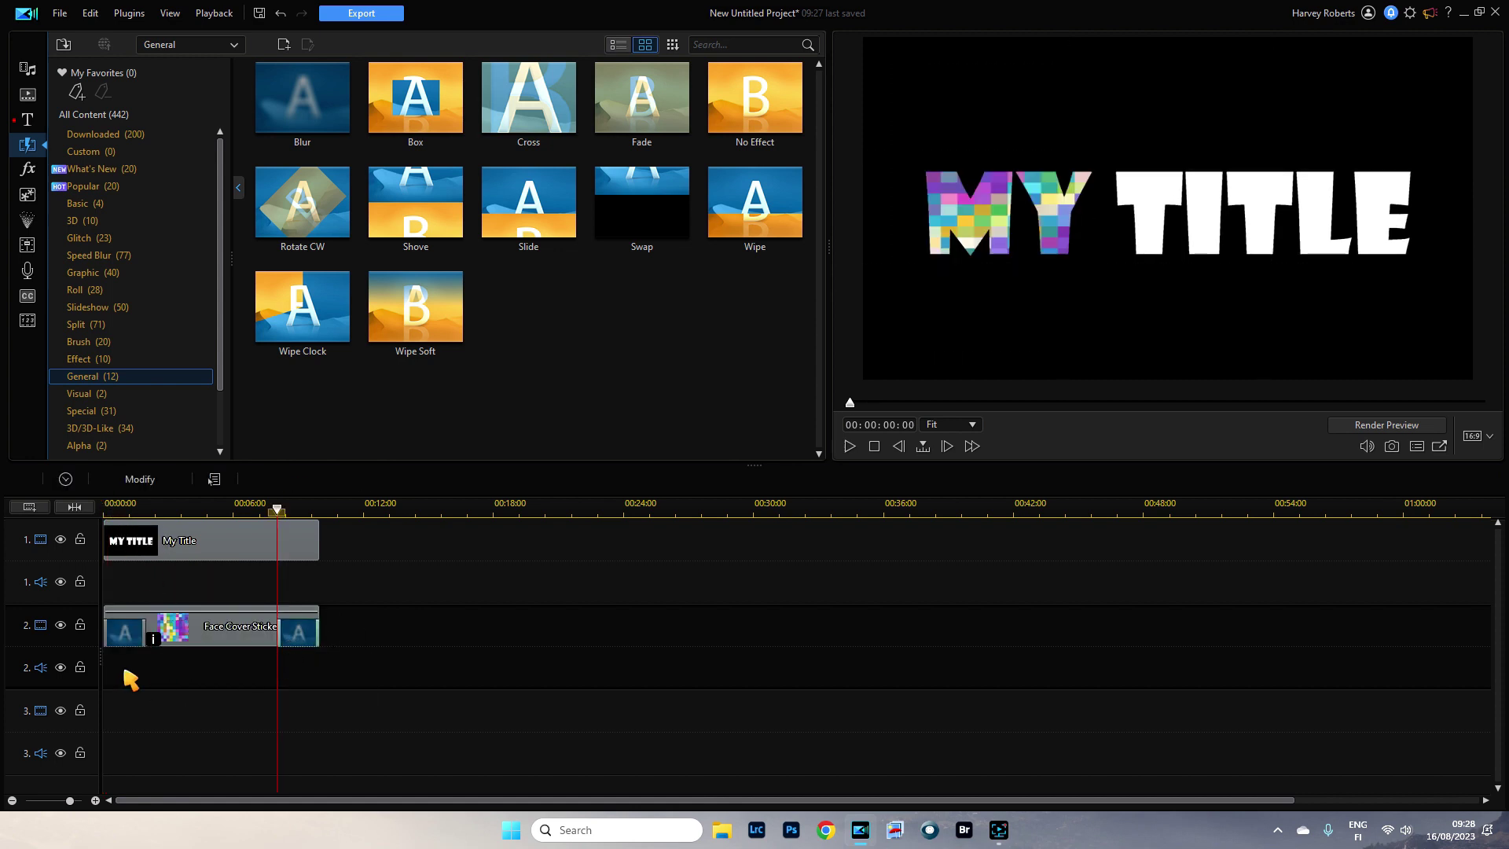
left_click(130, 638)
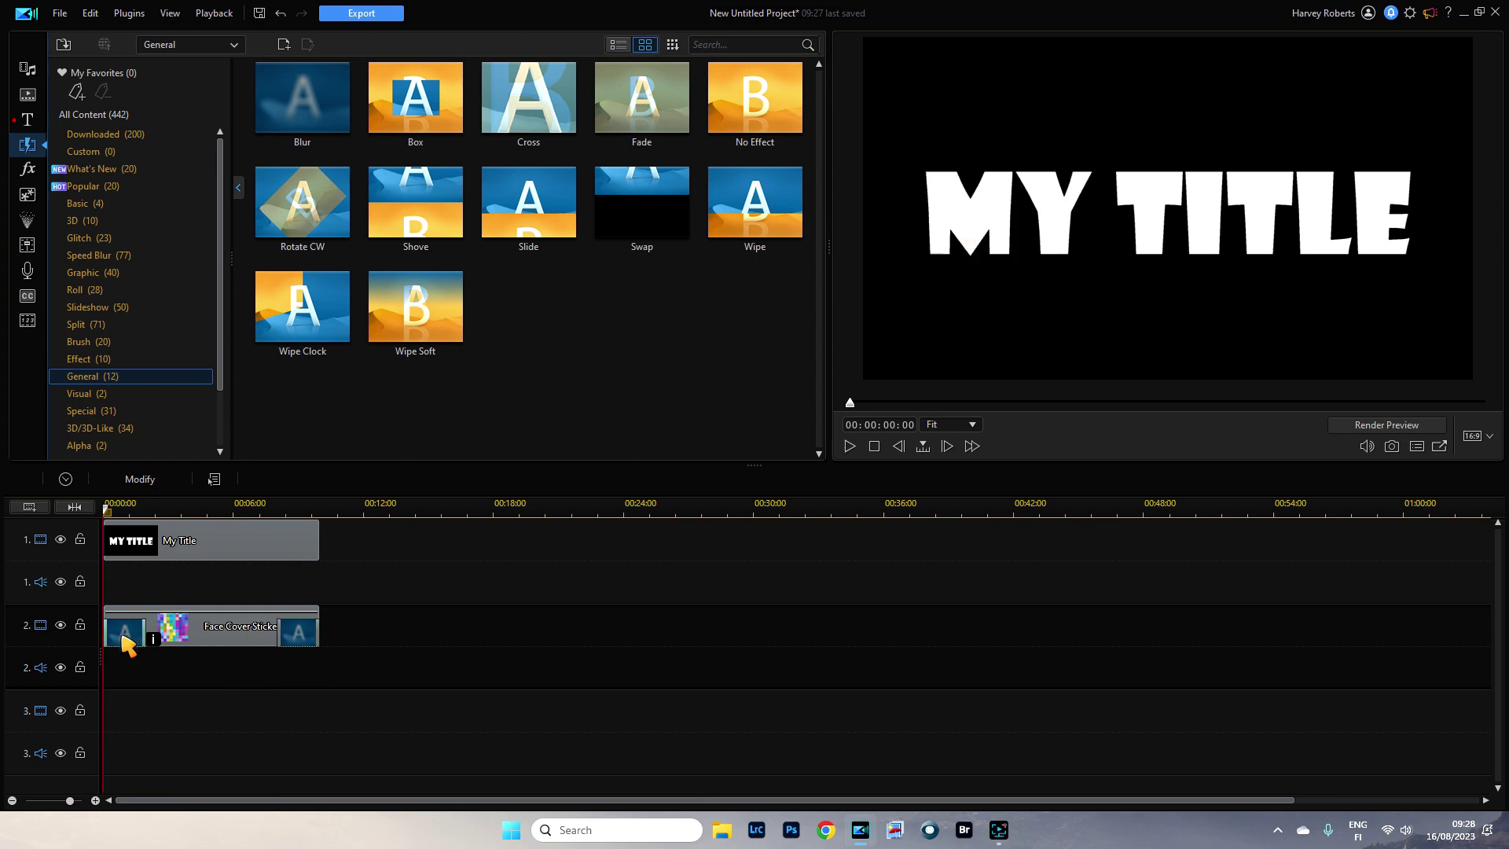
Step: Set the sticker's Blur transition Max Blur Level to 99
double_click(130, 638)
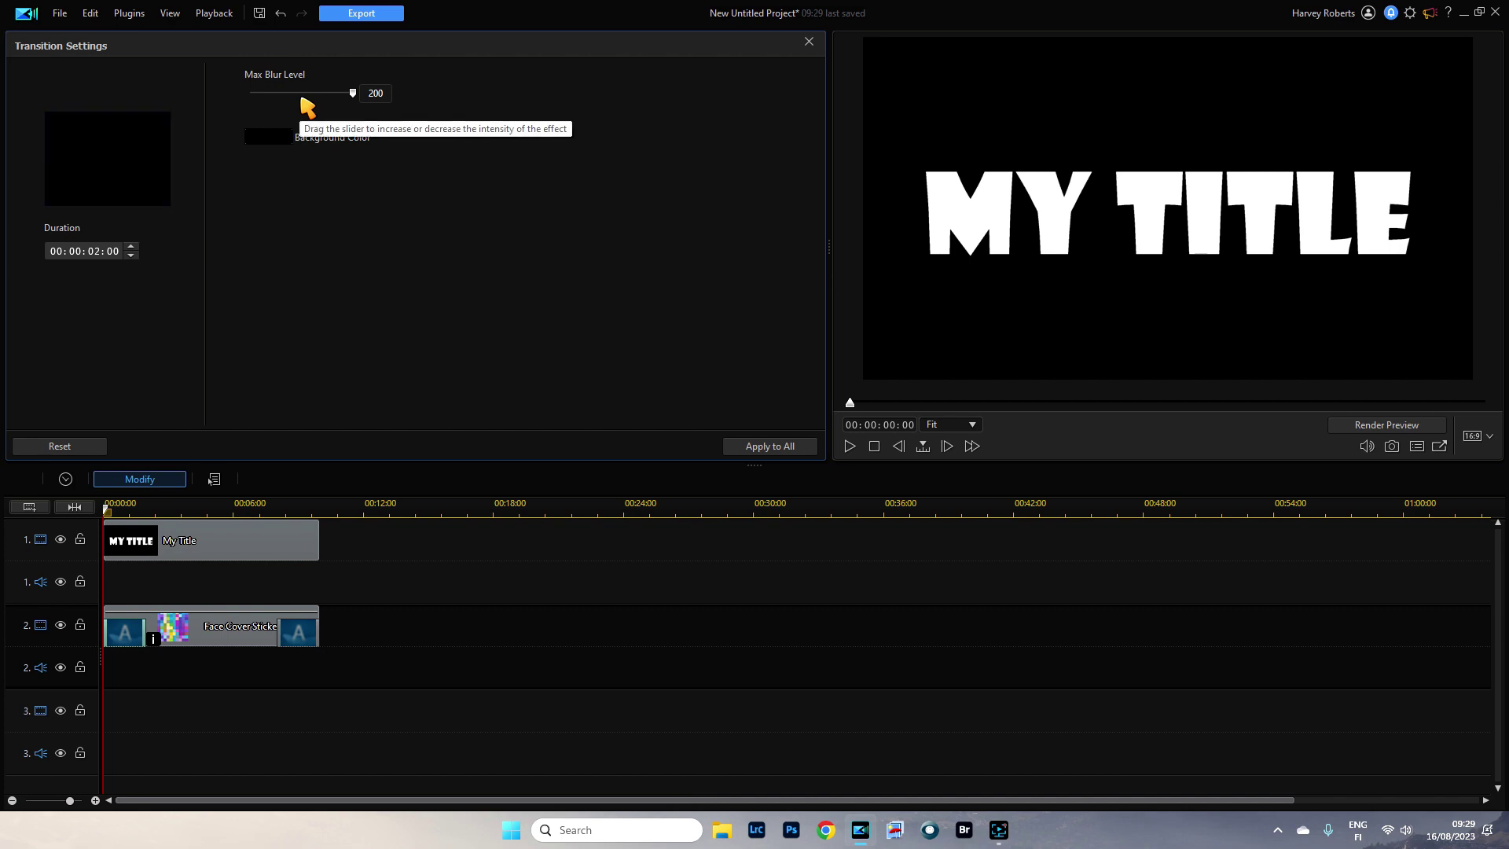
left_click_drag(353, 94, 330, 95)
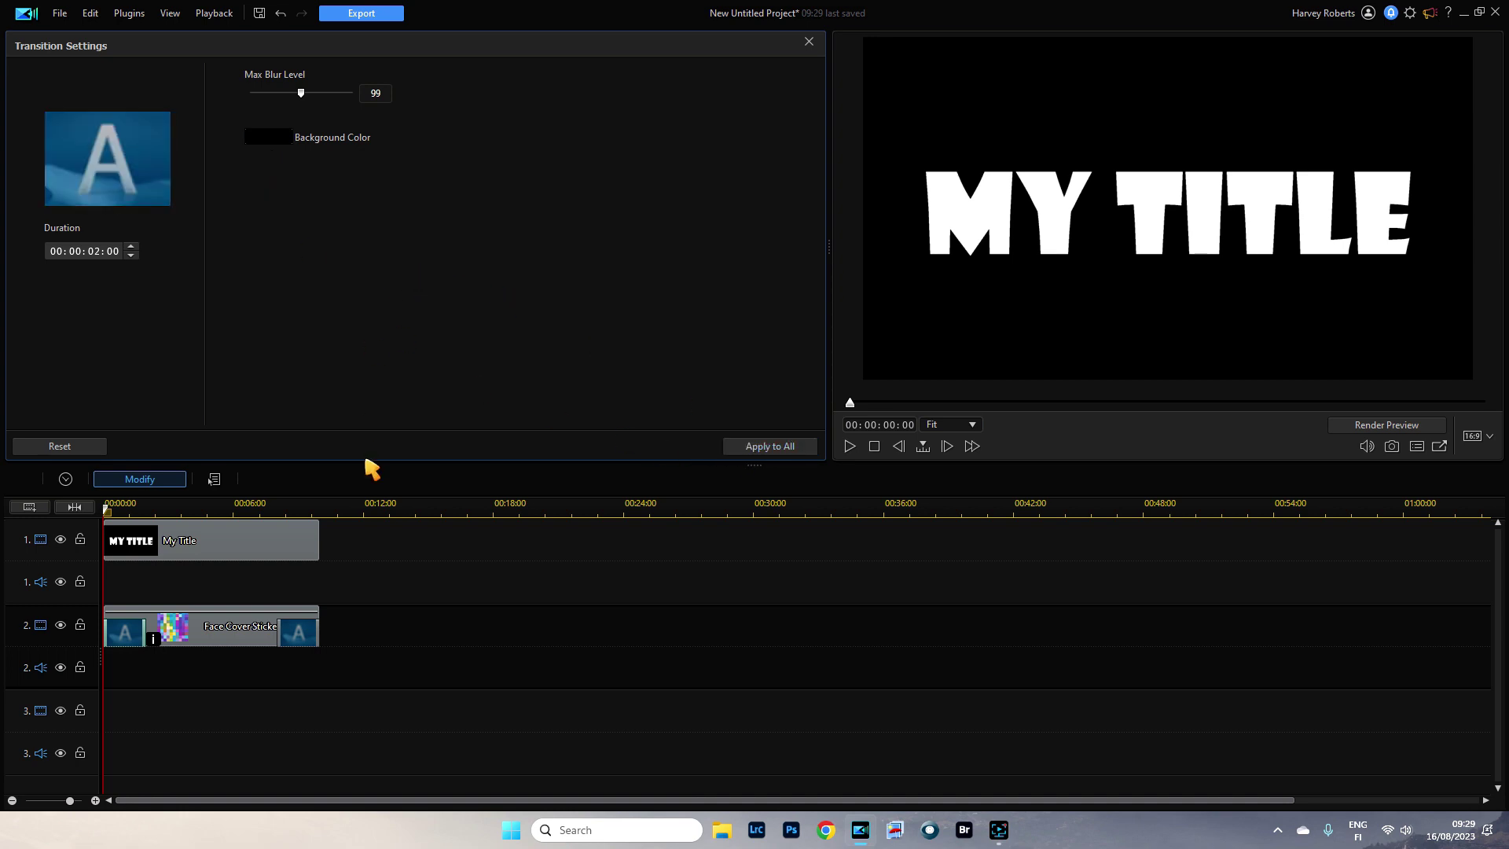
left_click(303, 640)
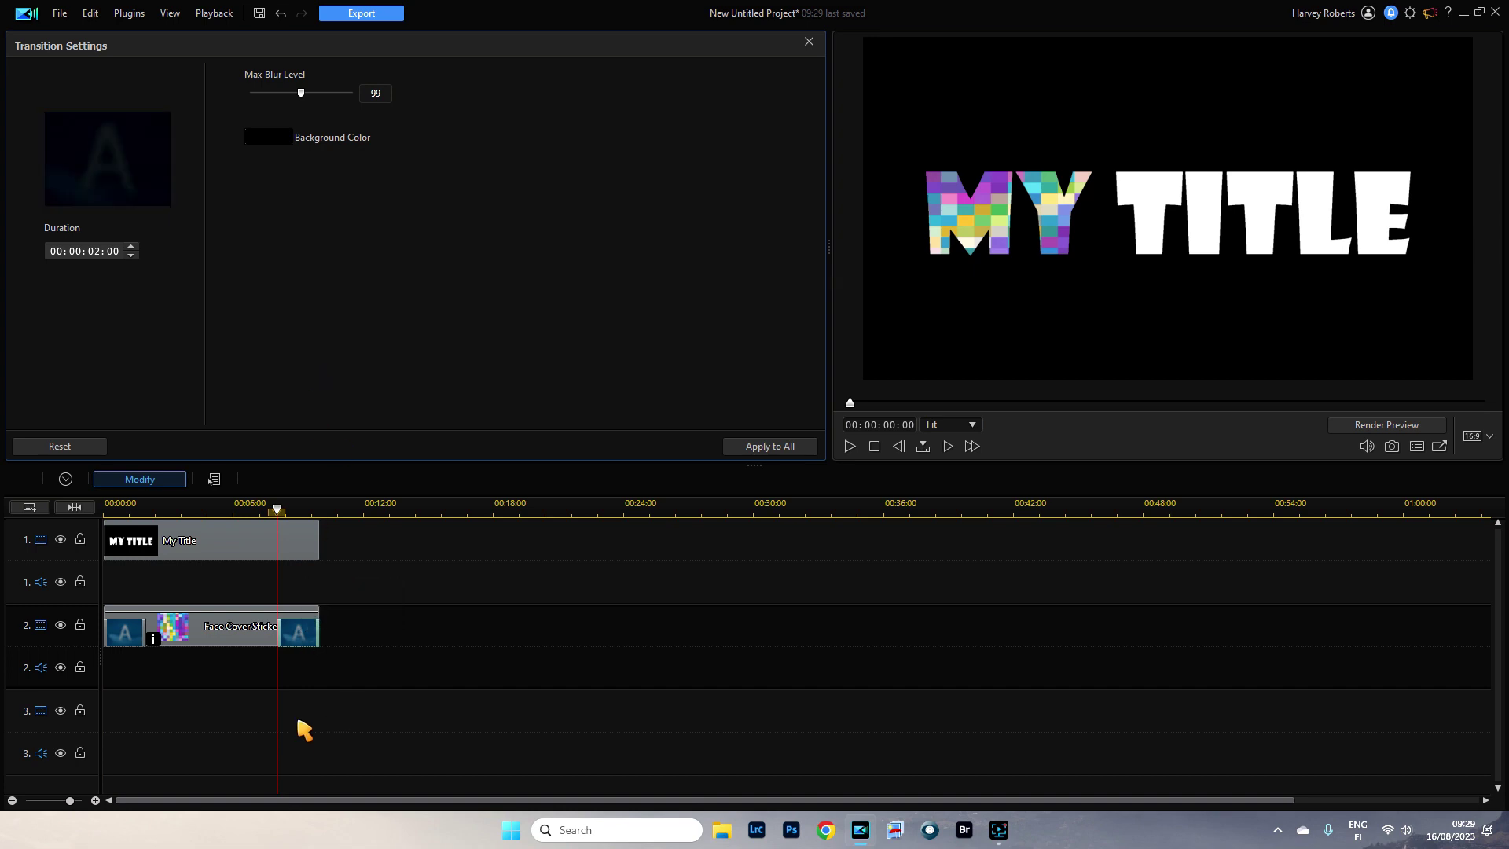
Step: Change the Blur transition's background colour to white
left_click(277, 138)
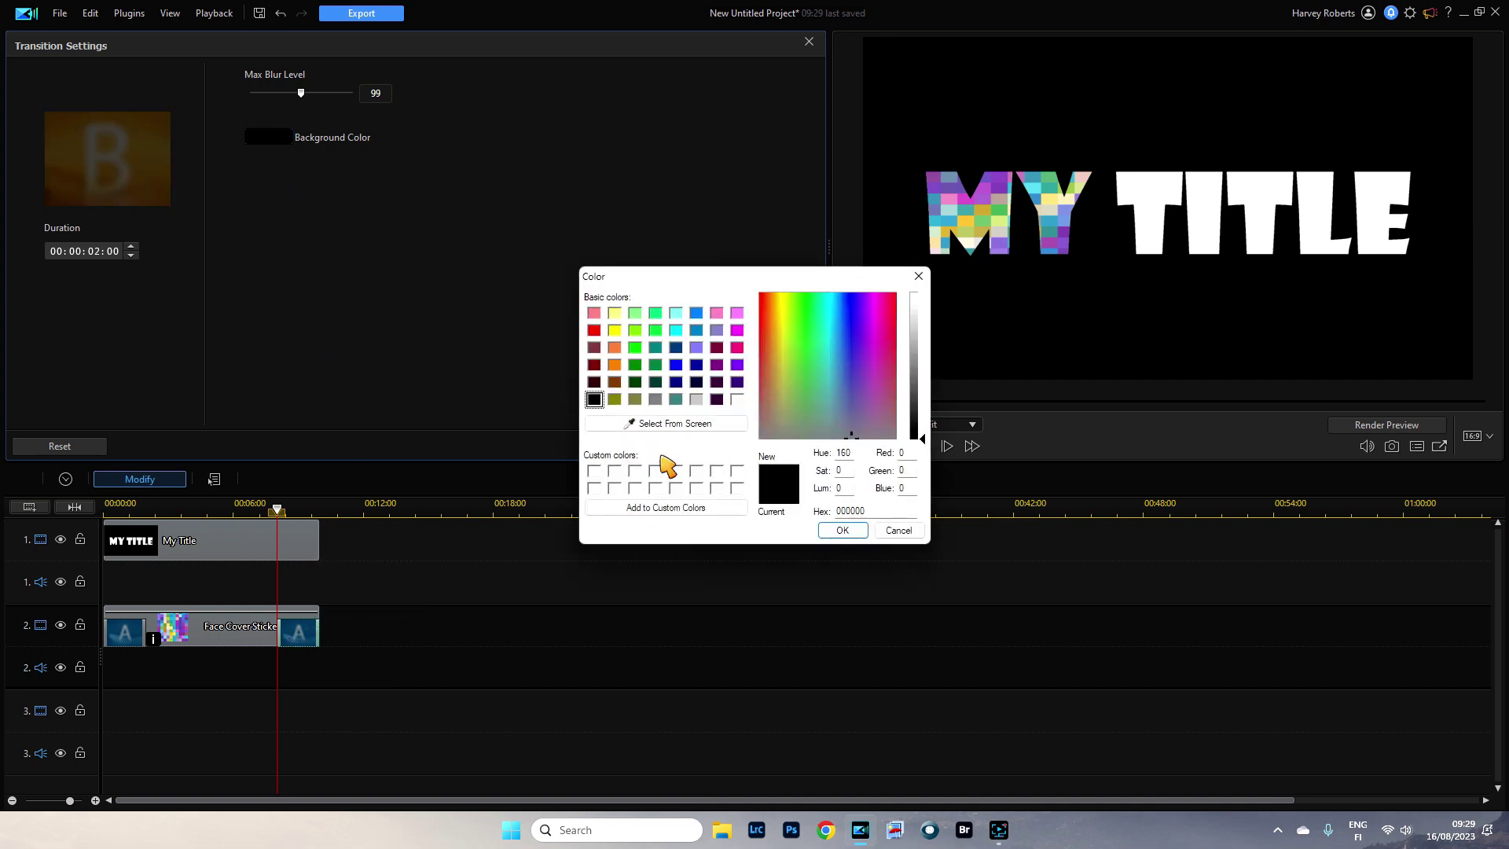
left_click(737, 400)
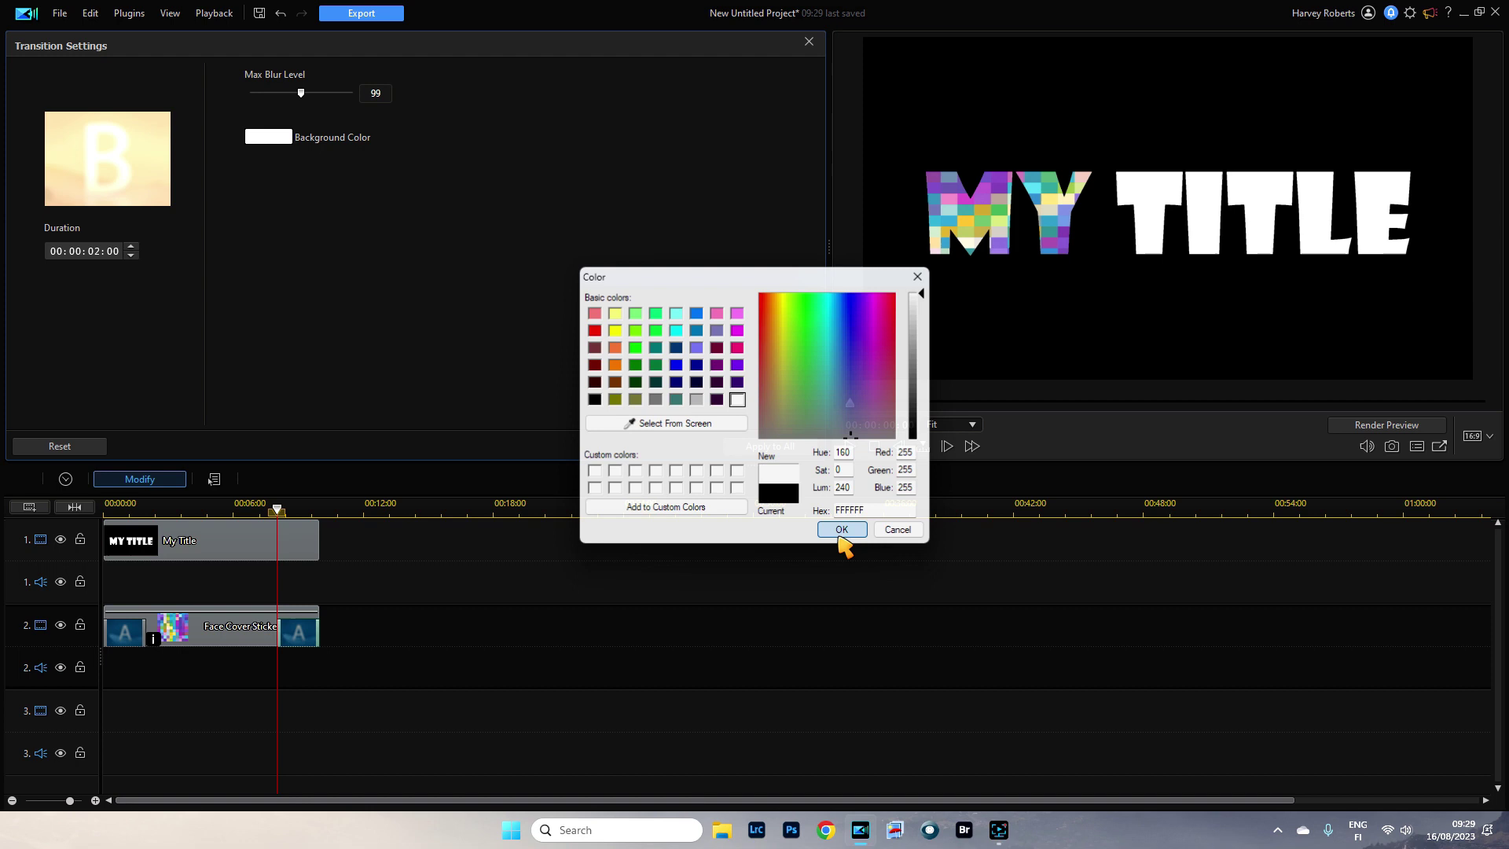
left_click(841, 530)
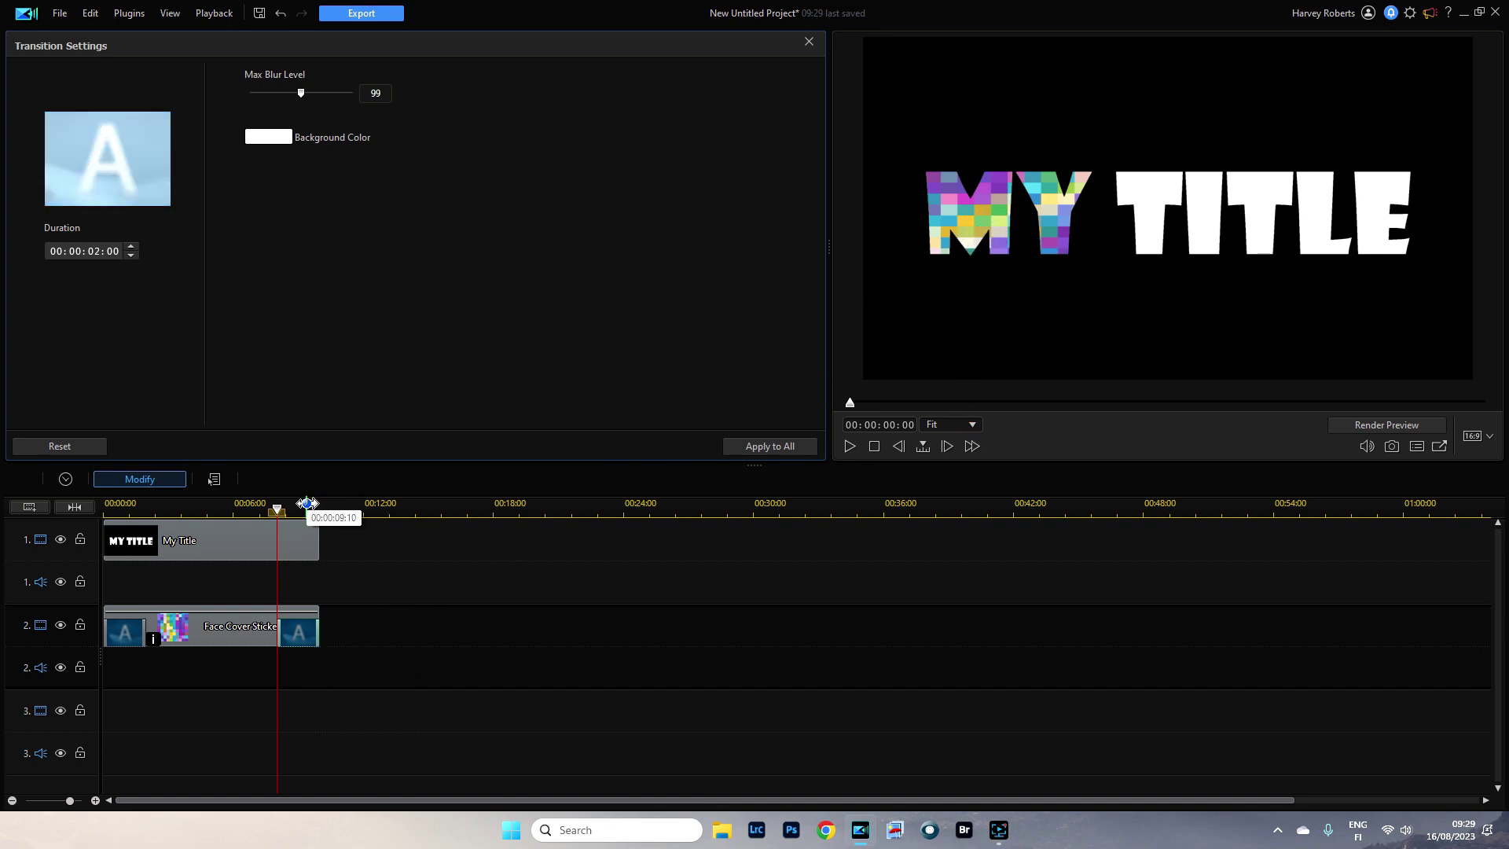
left_click(527, 602)
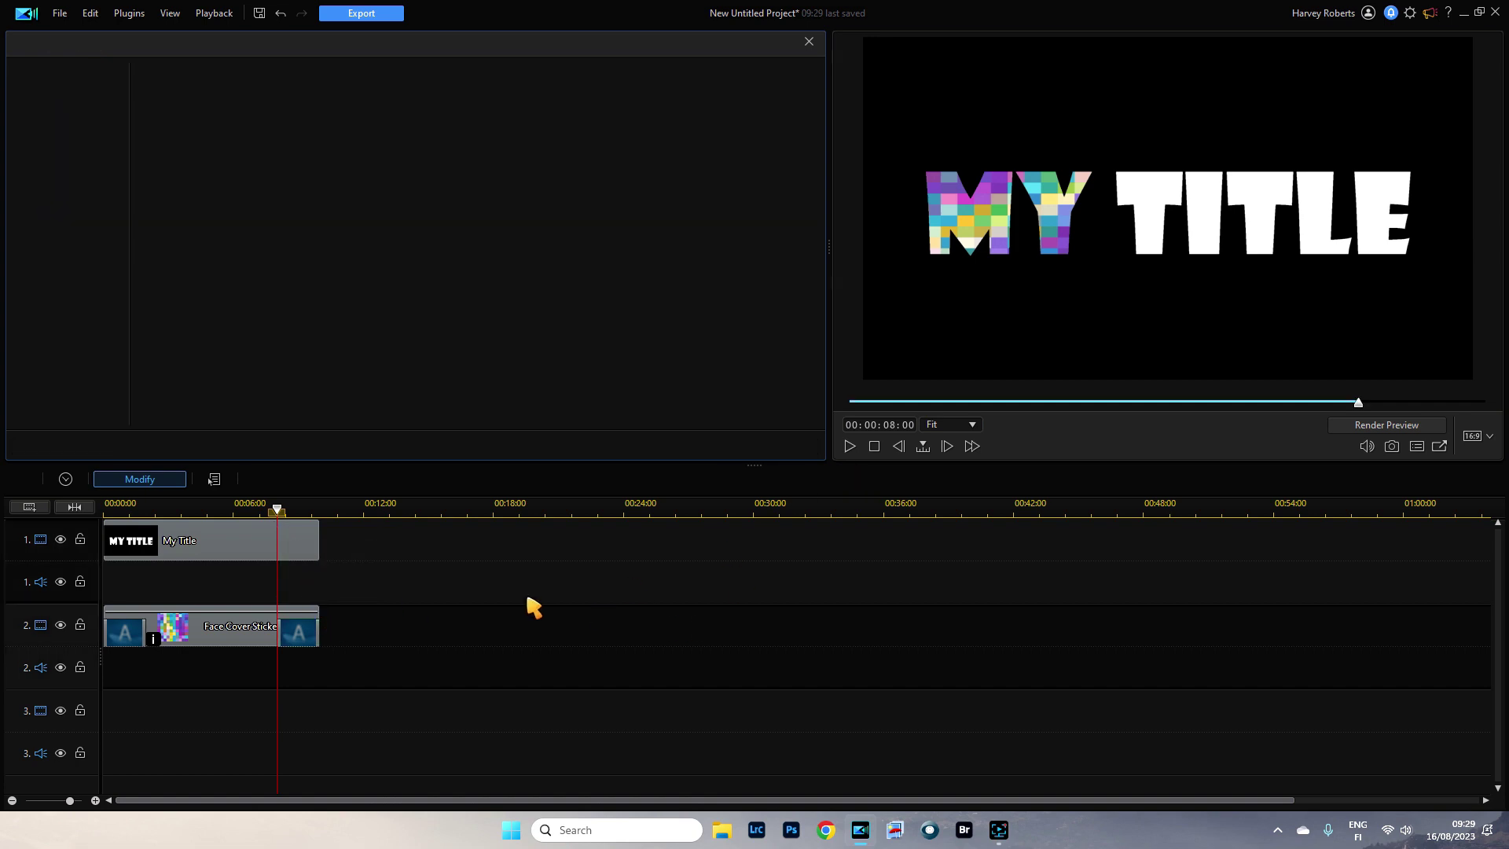
Step: Switch to the Media room and play the sequence from the start to review the transitions
left_click(874, 446)
left_click(28, 68)
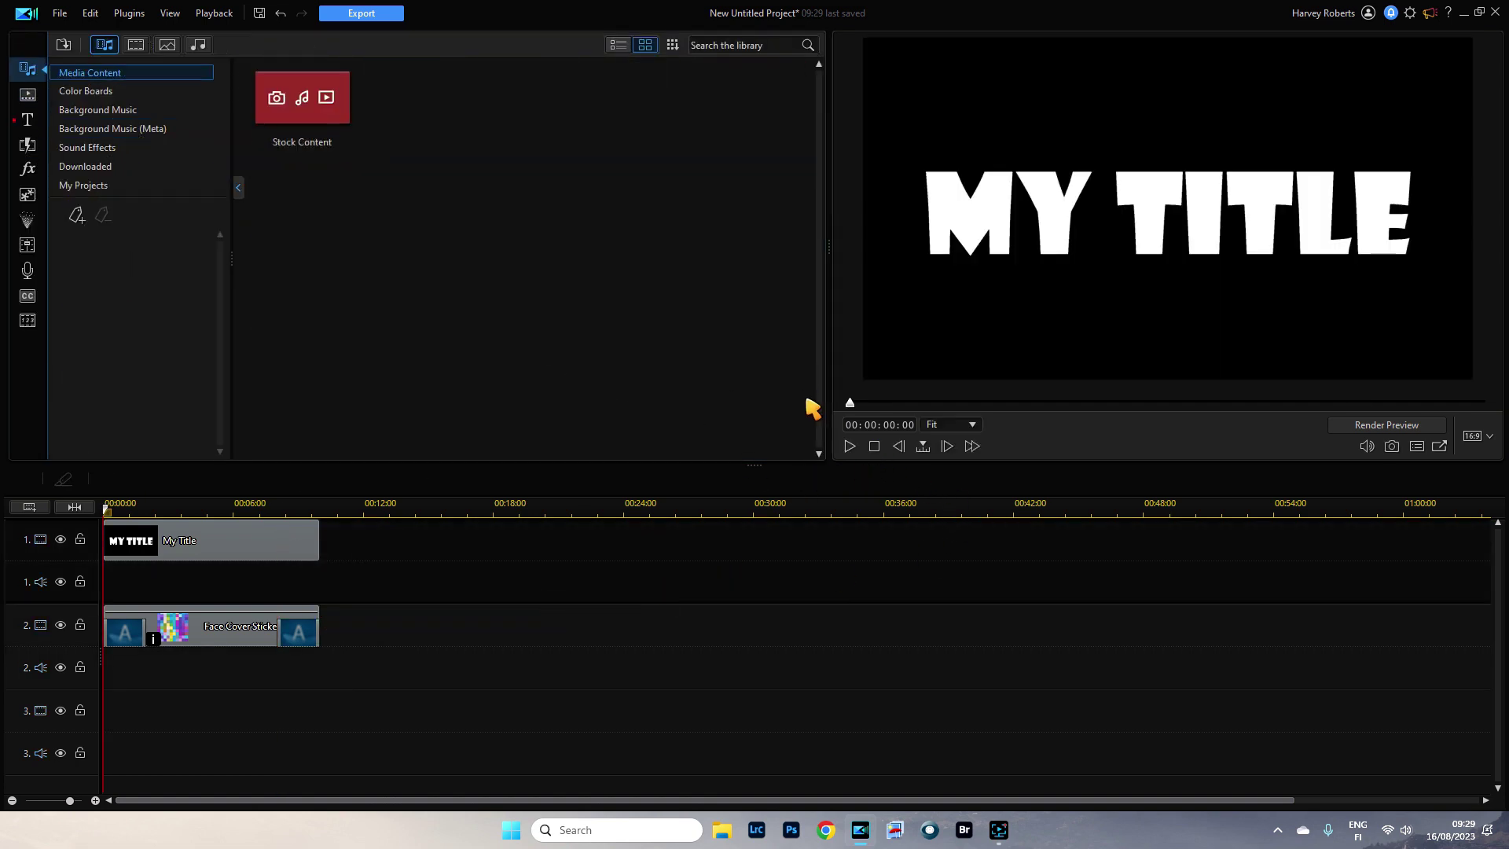
key("space")
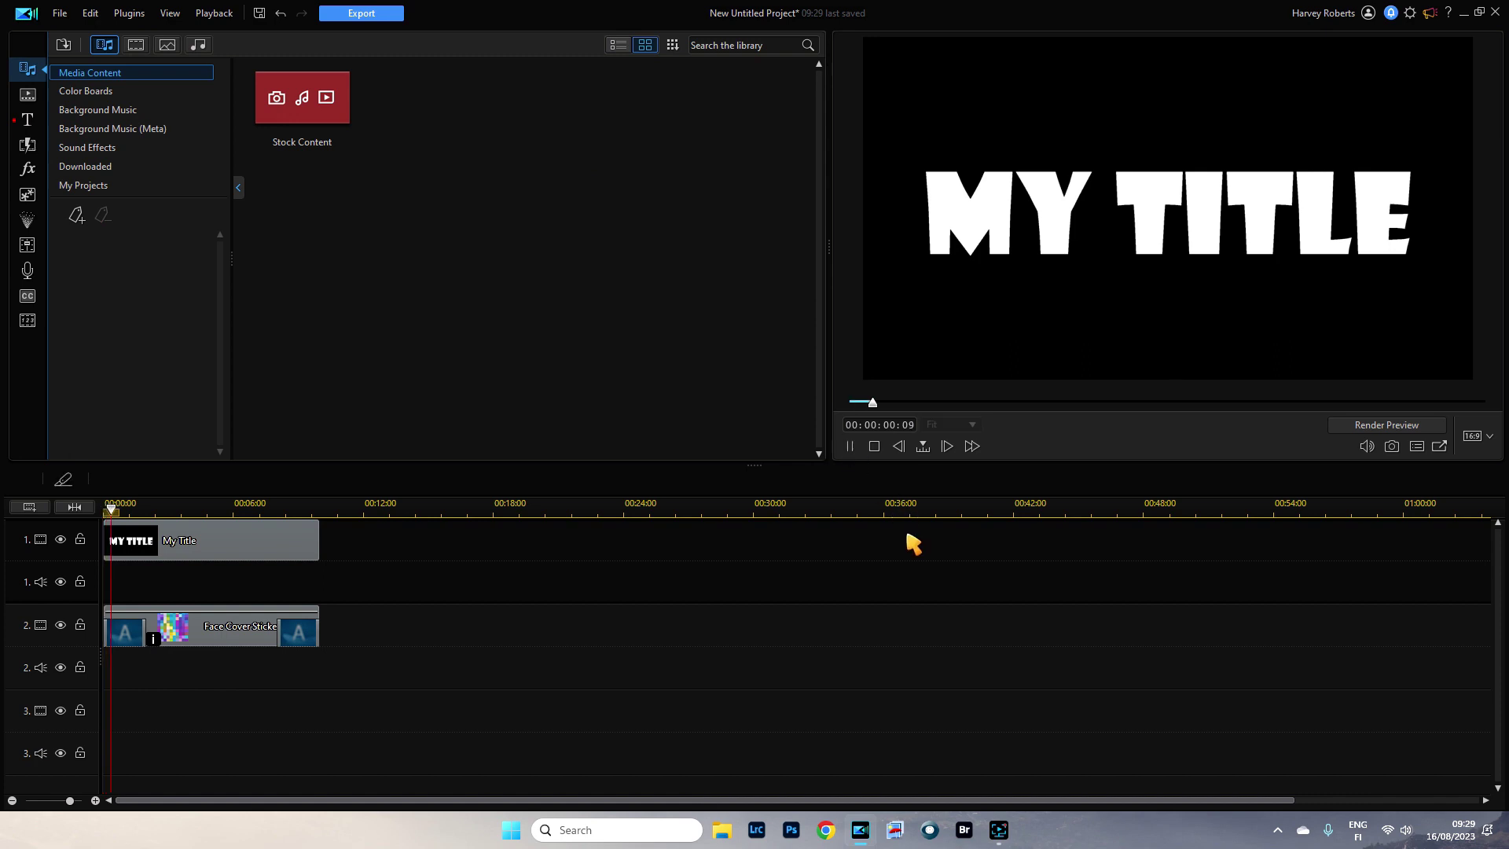
left_click(875, 446)
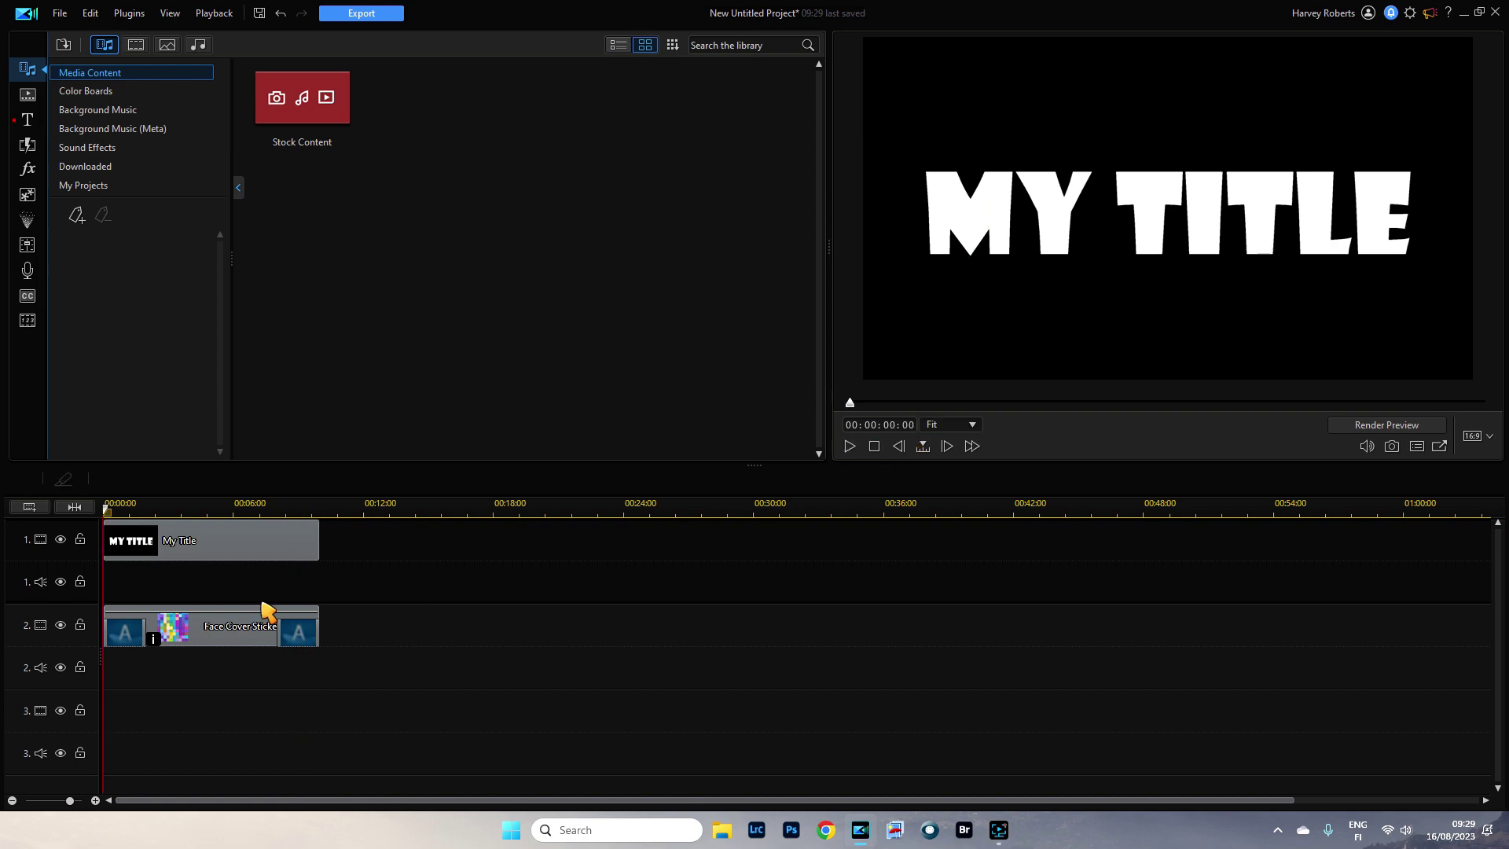
left_click(128, 635)
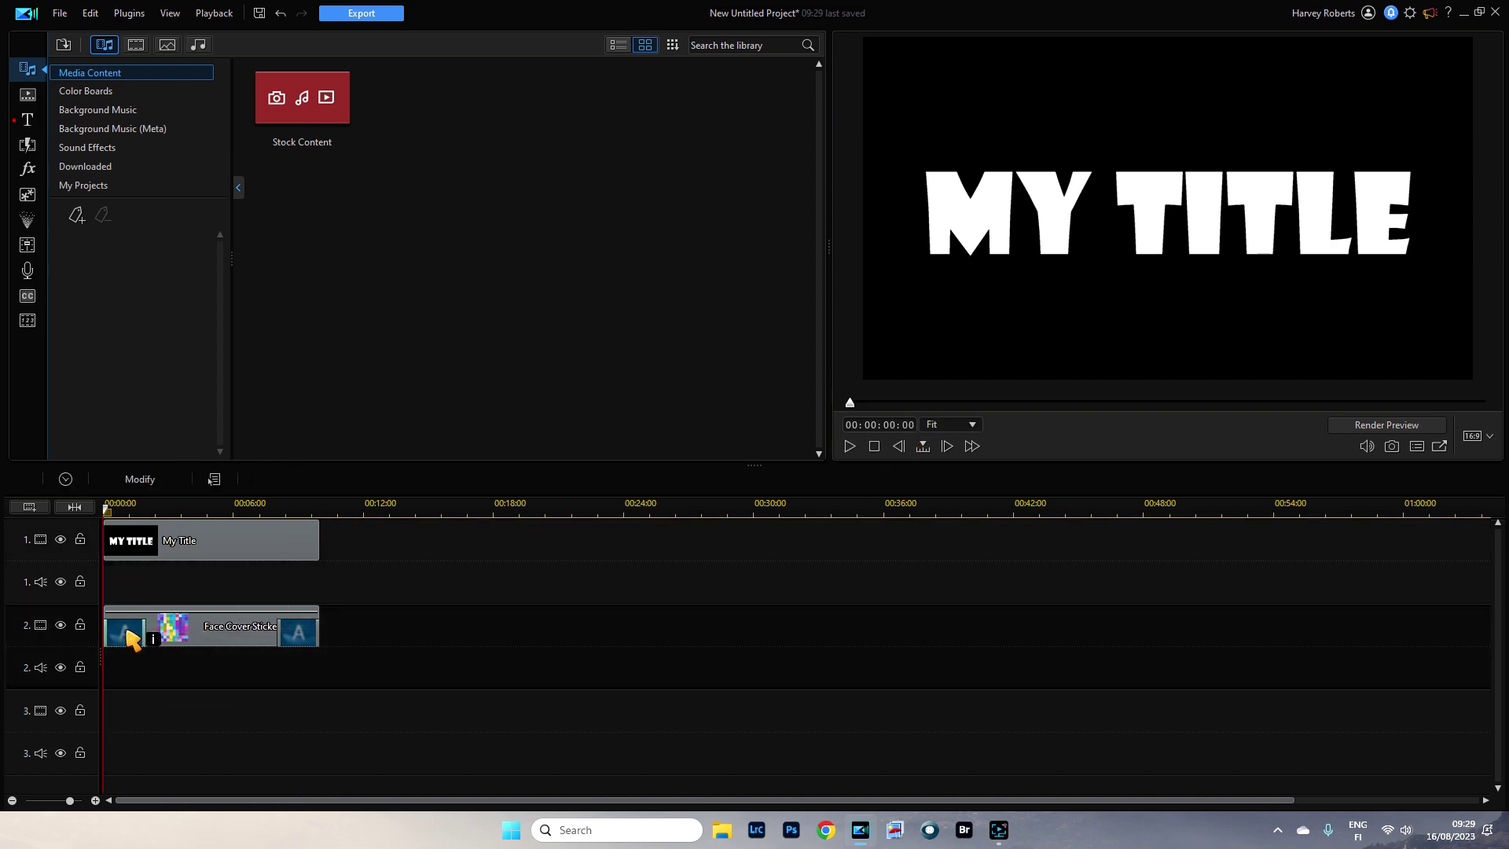
Step: Give the other Blur transition a white background colour, then play the sequence to check
double_click(128, 635)
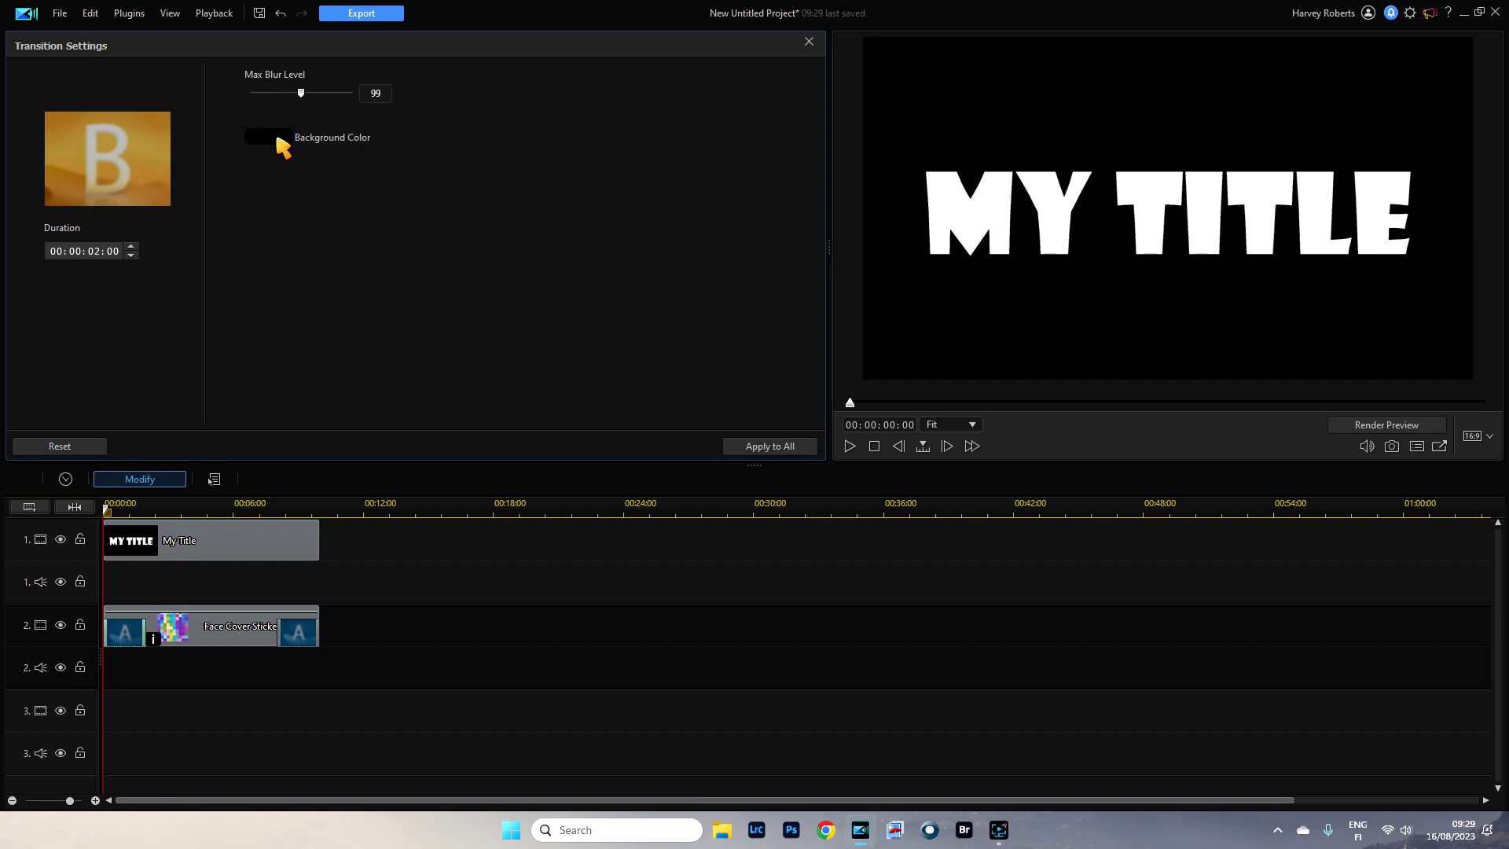
left_click(274, 139)
left_click(737, 399)
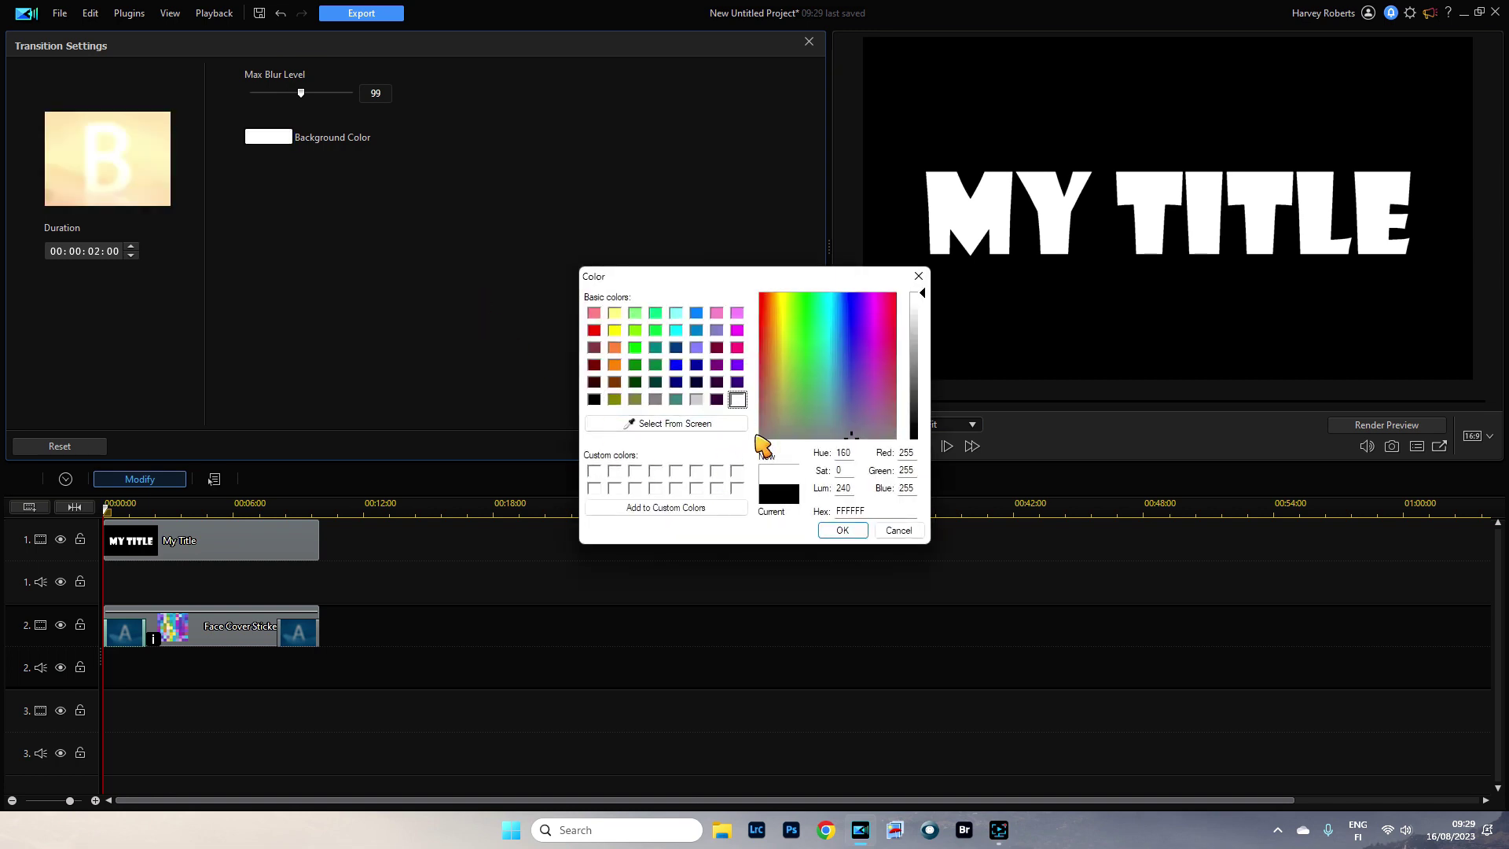
left_click(845, 529)
left_click(199, 592)
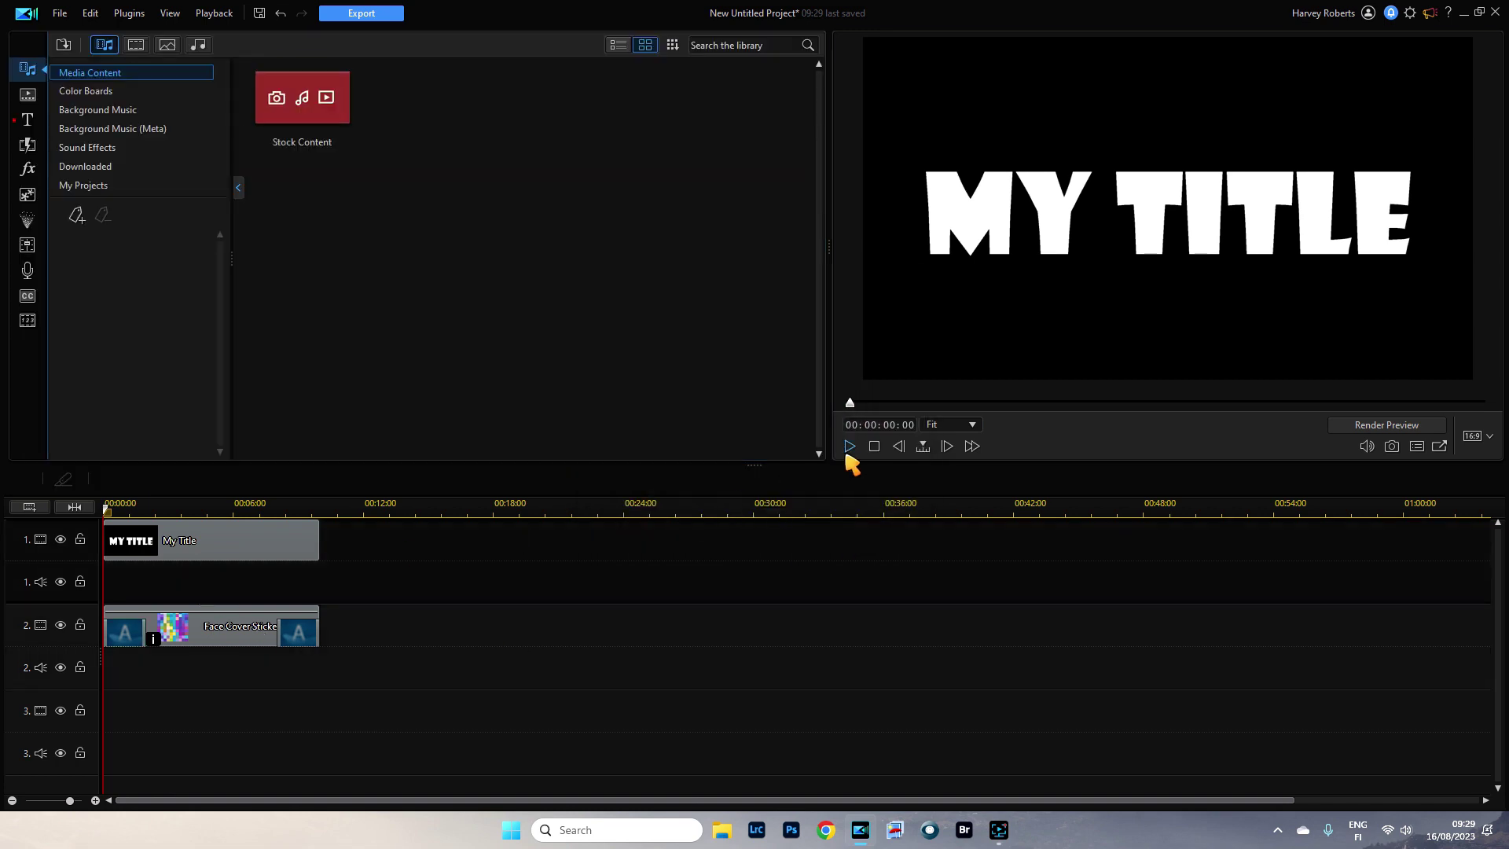
left_click(850, 446)
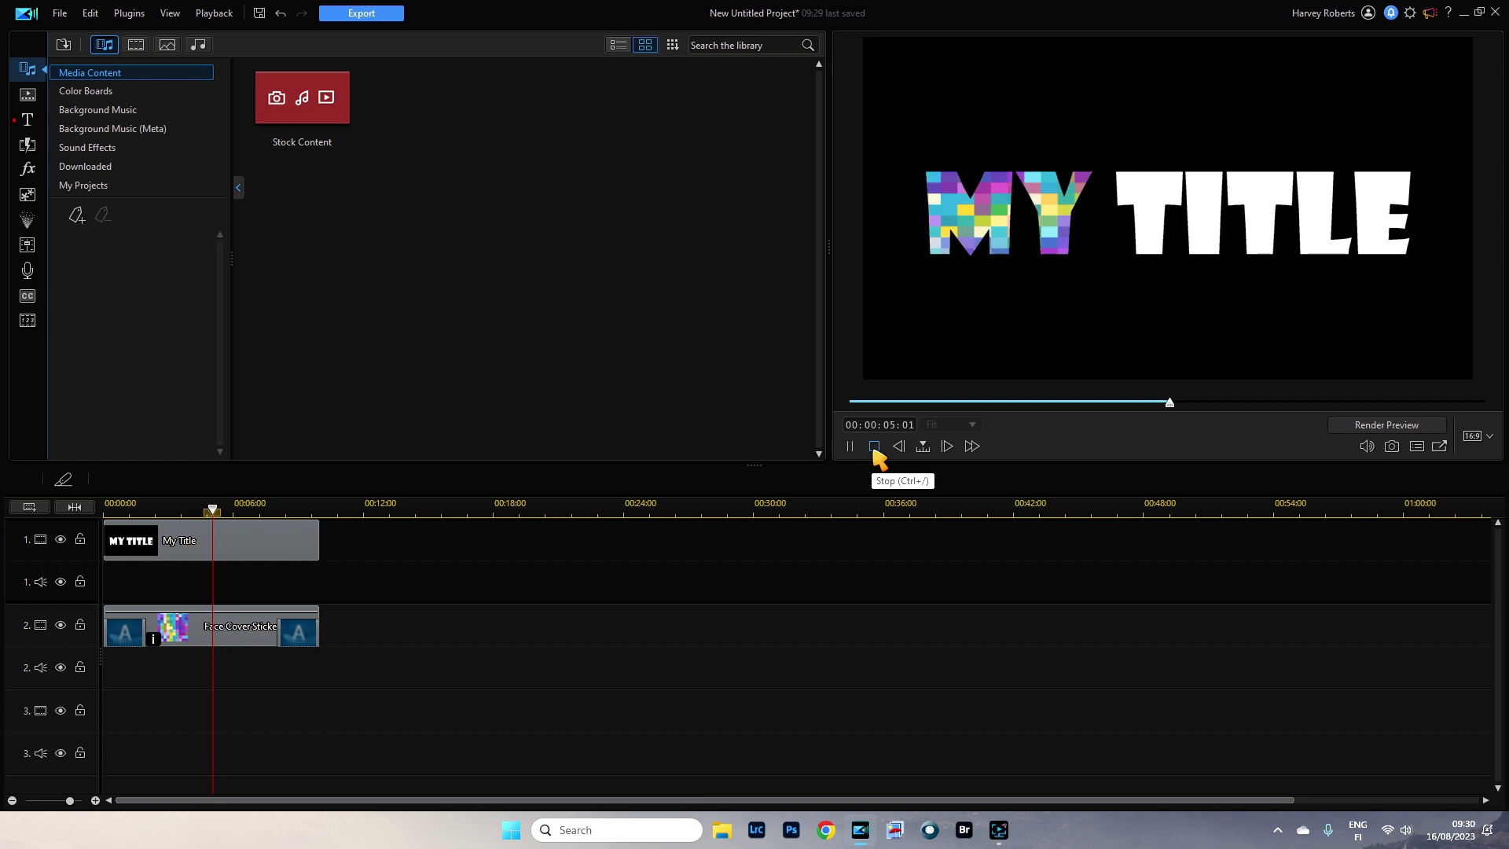
left_click(875, 447)
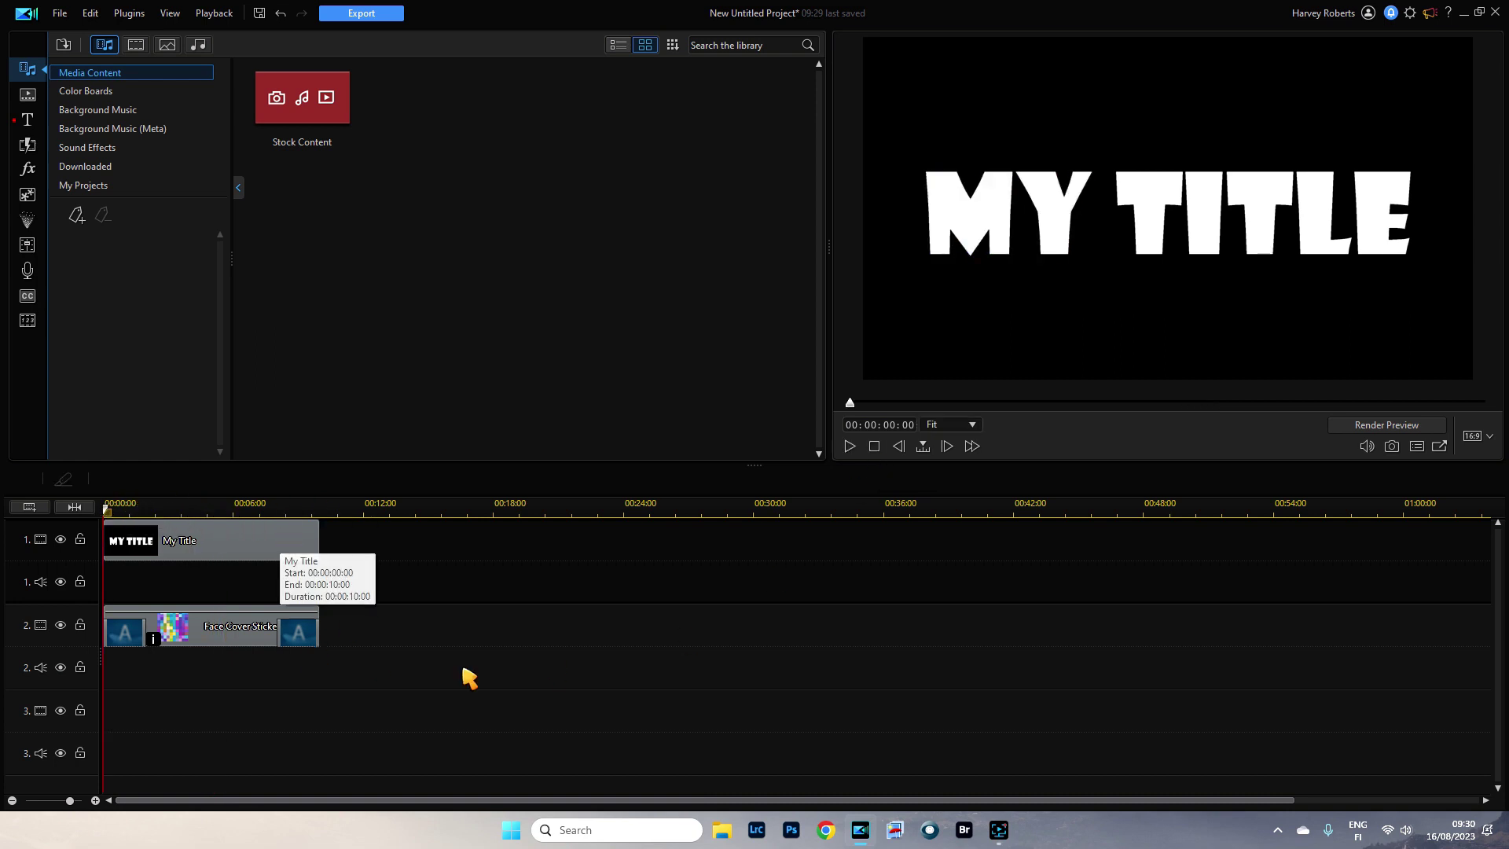
Step: Shift the title and sticker clips down a track and place imported 380A2670.MP4 on track 1 at 00:00
left_click_drag(350, 697, 253, 625)
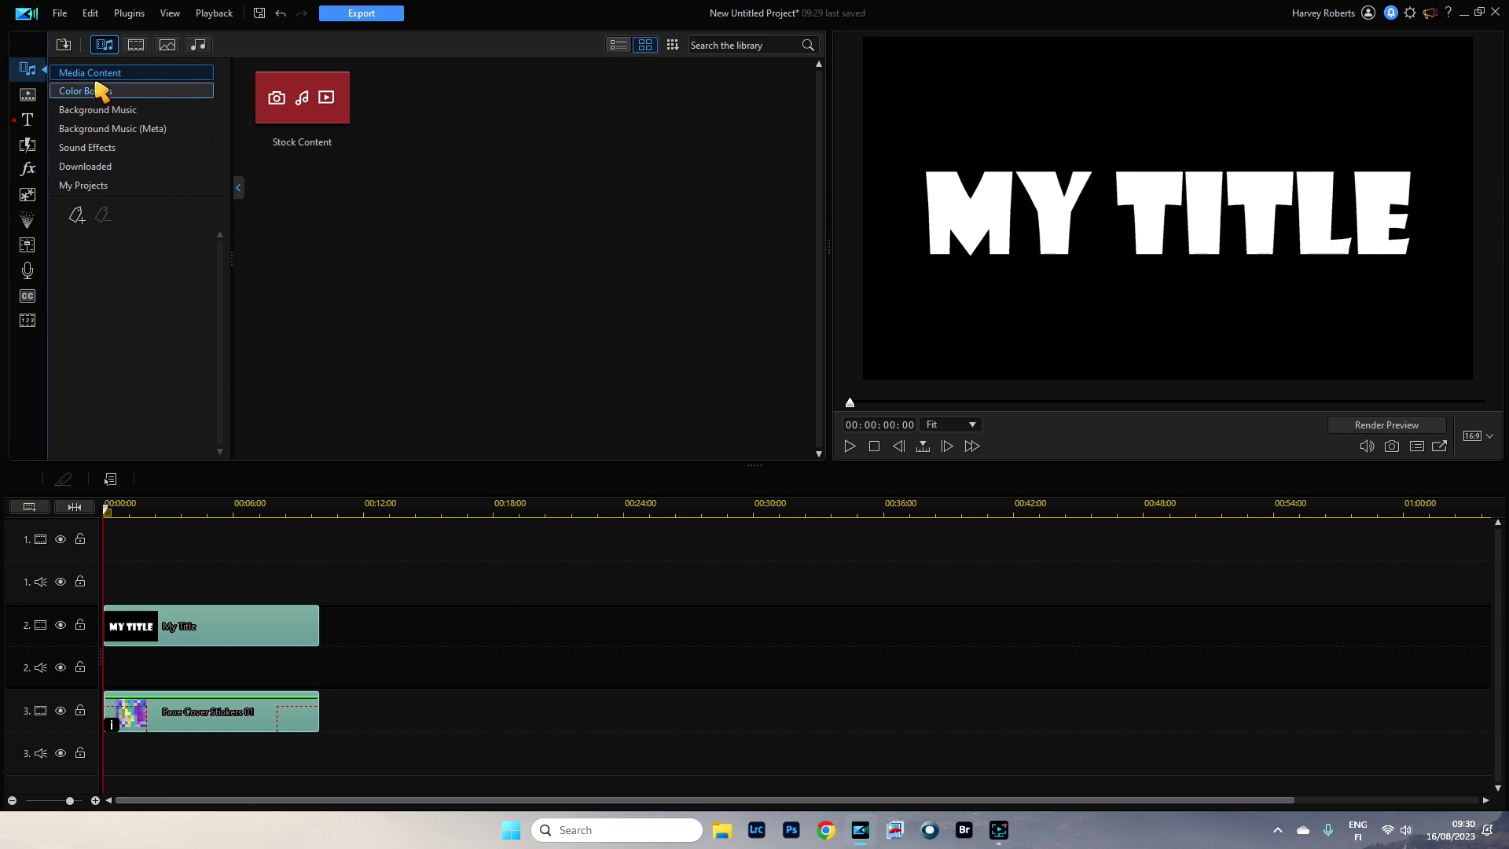
left_click(65, 45)
left_click(143, 66)
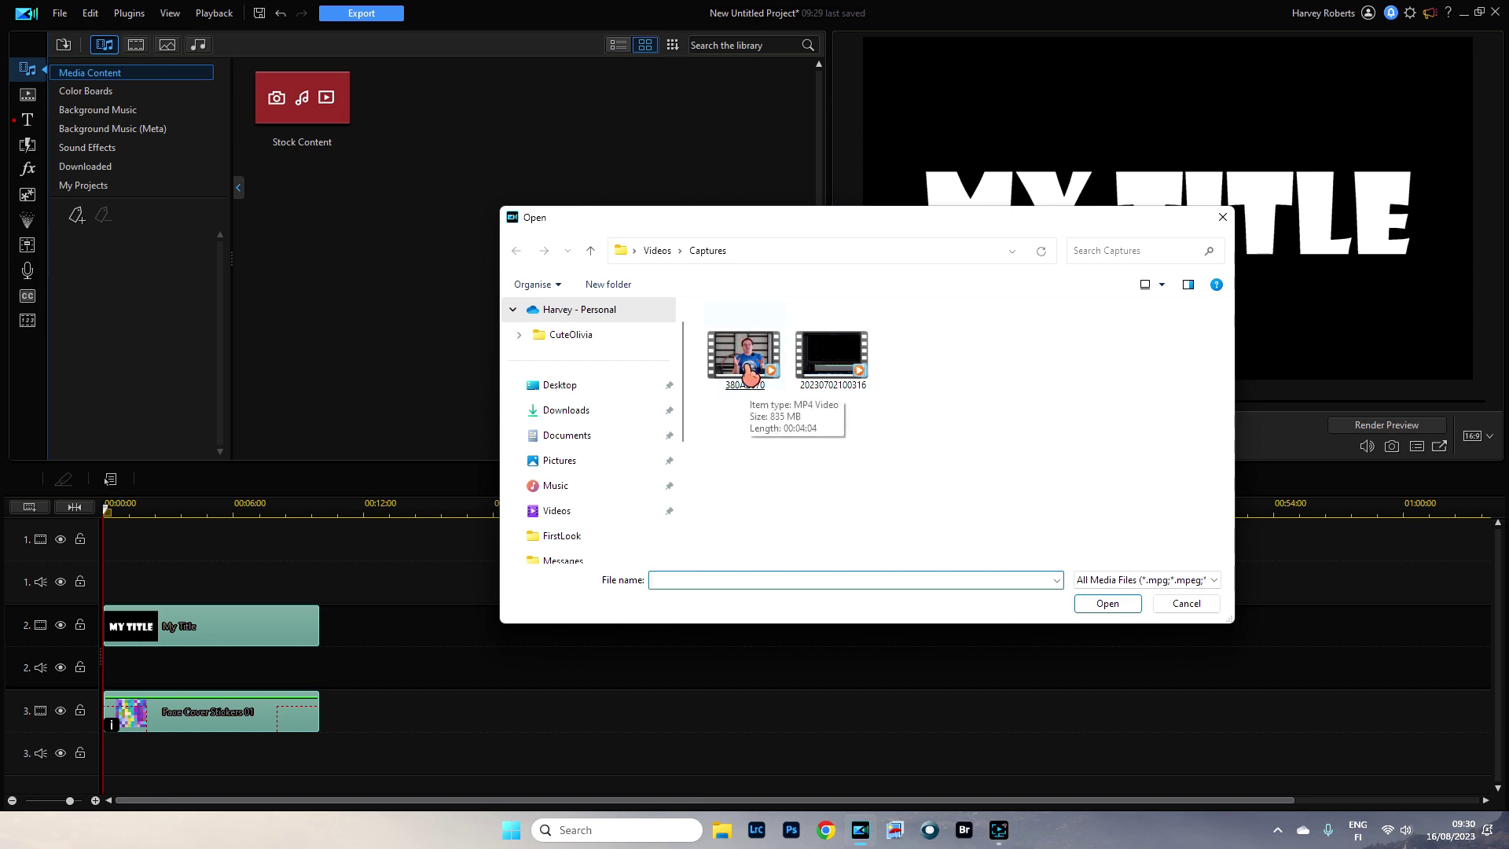
double_click(754, 363)
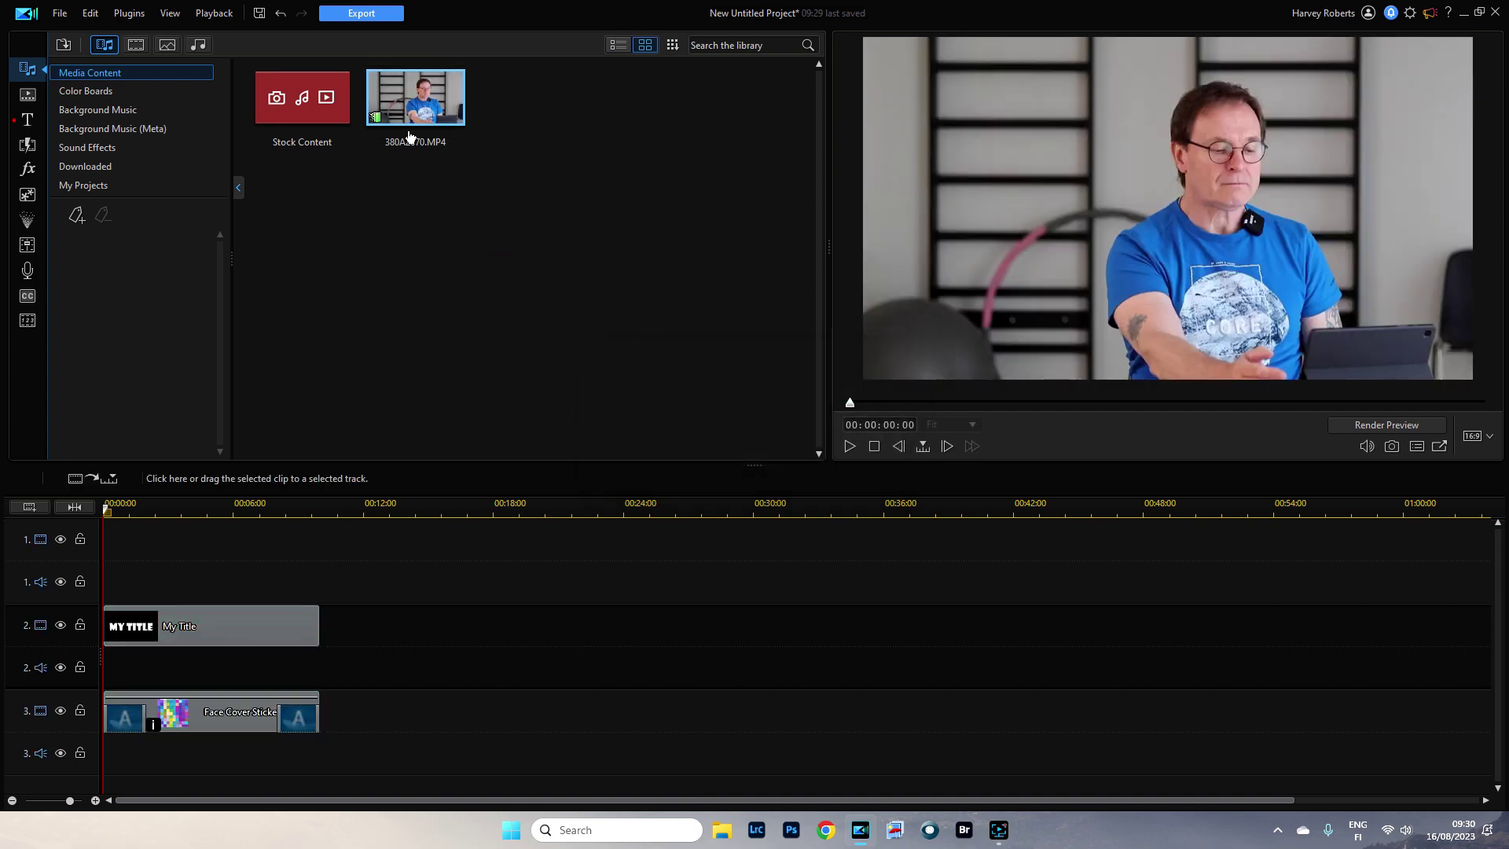
left_click_drag(415, 106, 112, 550)
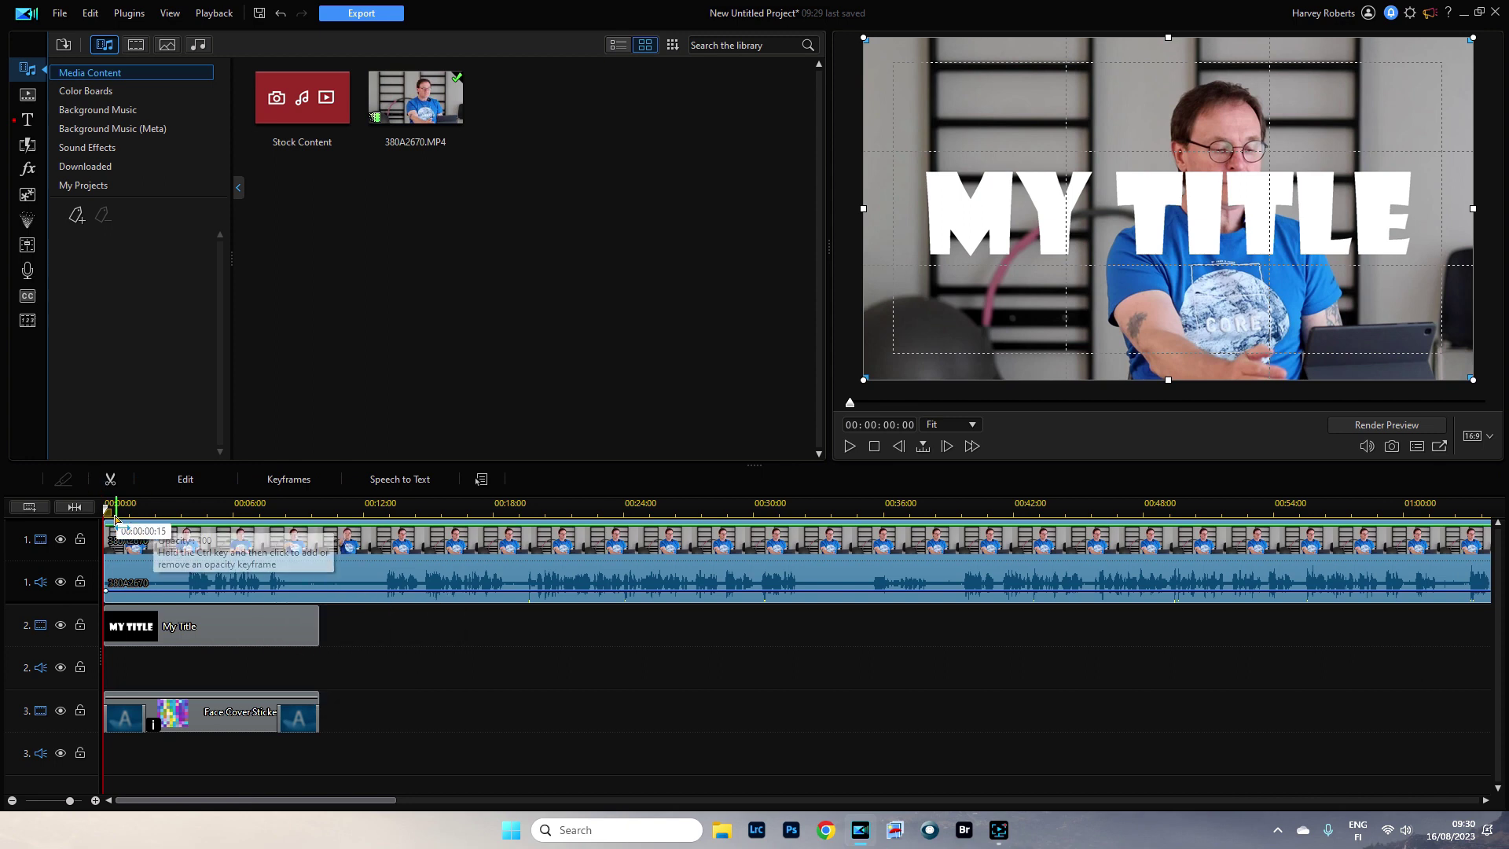
Step: Split the 380A2670 video where the title ends and delete the part after the split
left_click_drag(110, 510, 320, 511)
left_click(347, 566)
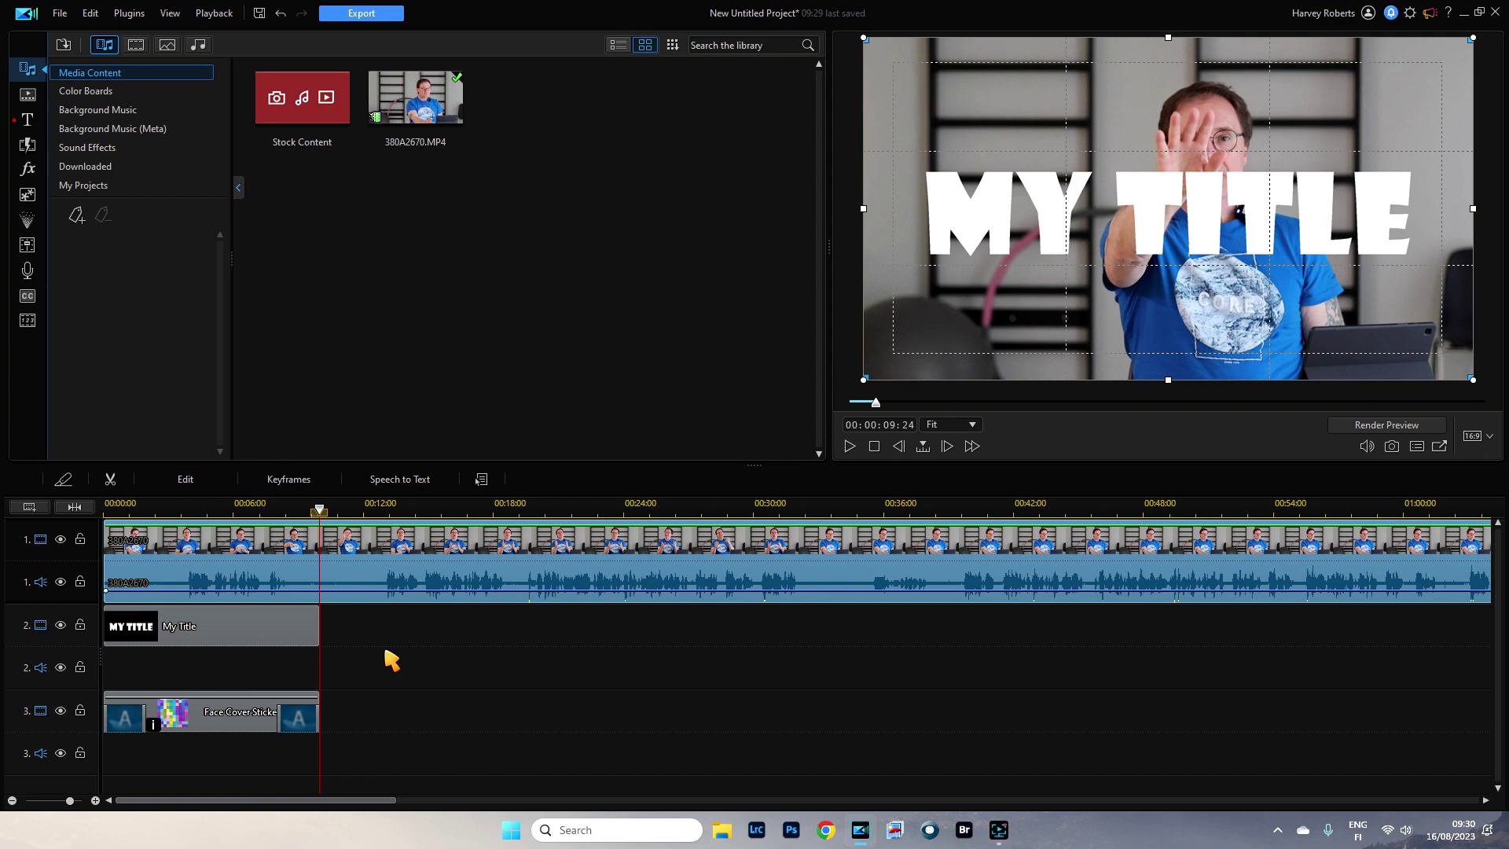
left_click(110, 479)
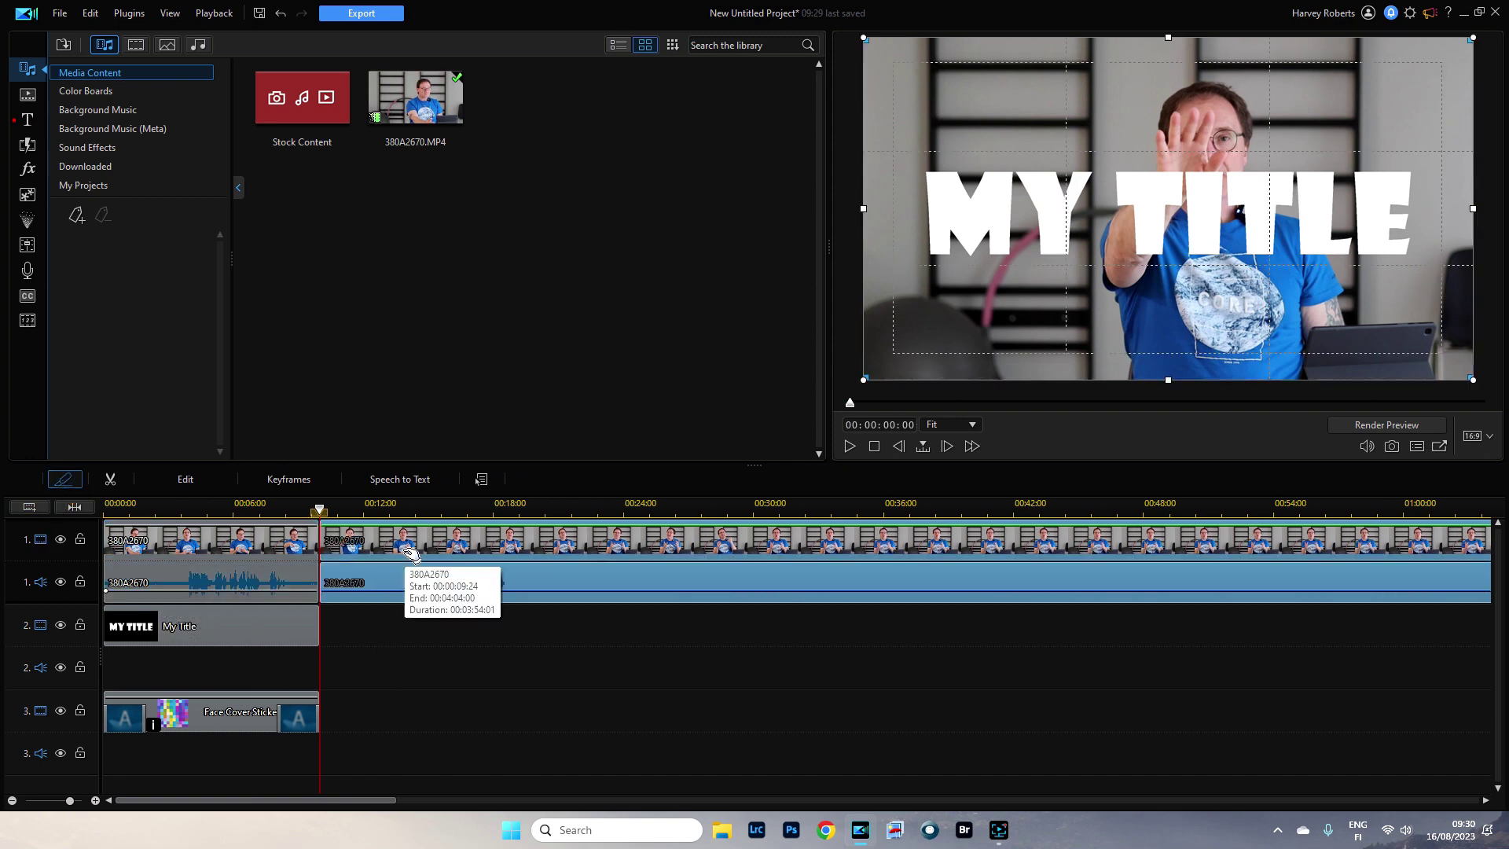
right_click(407, 550)
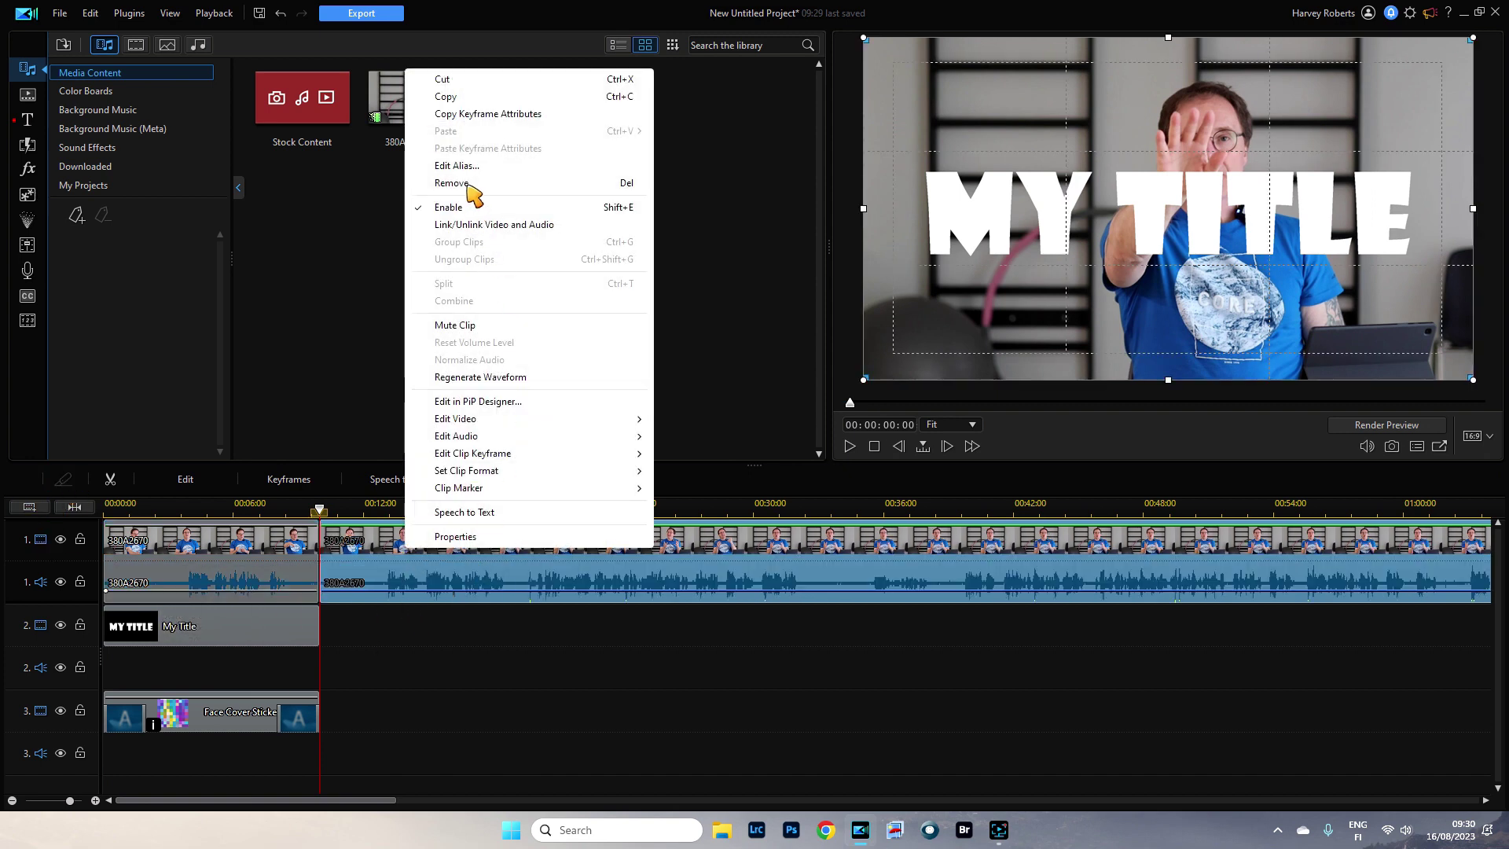
left_click(455, 183)
Step: Unlink the remaining 380A2670 clip's audio and delete it, keeping only the video
right_click(275, 591)
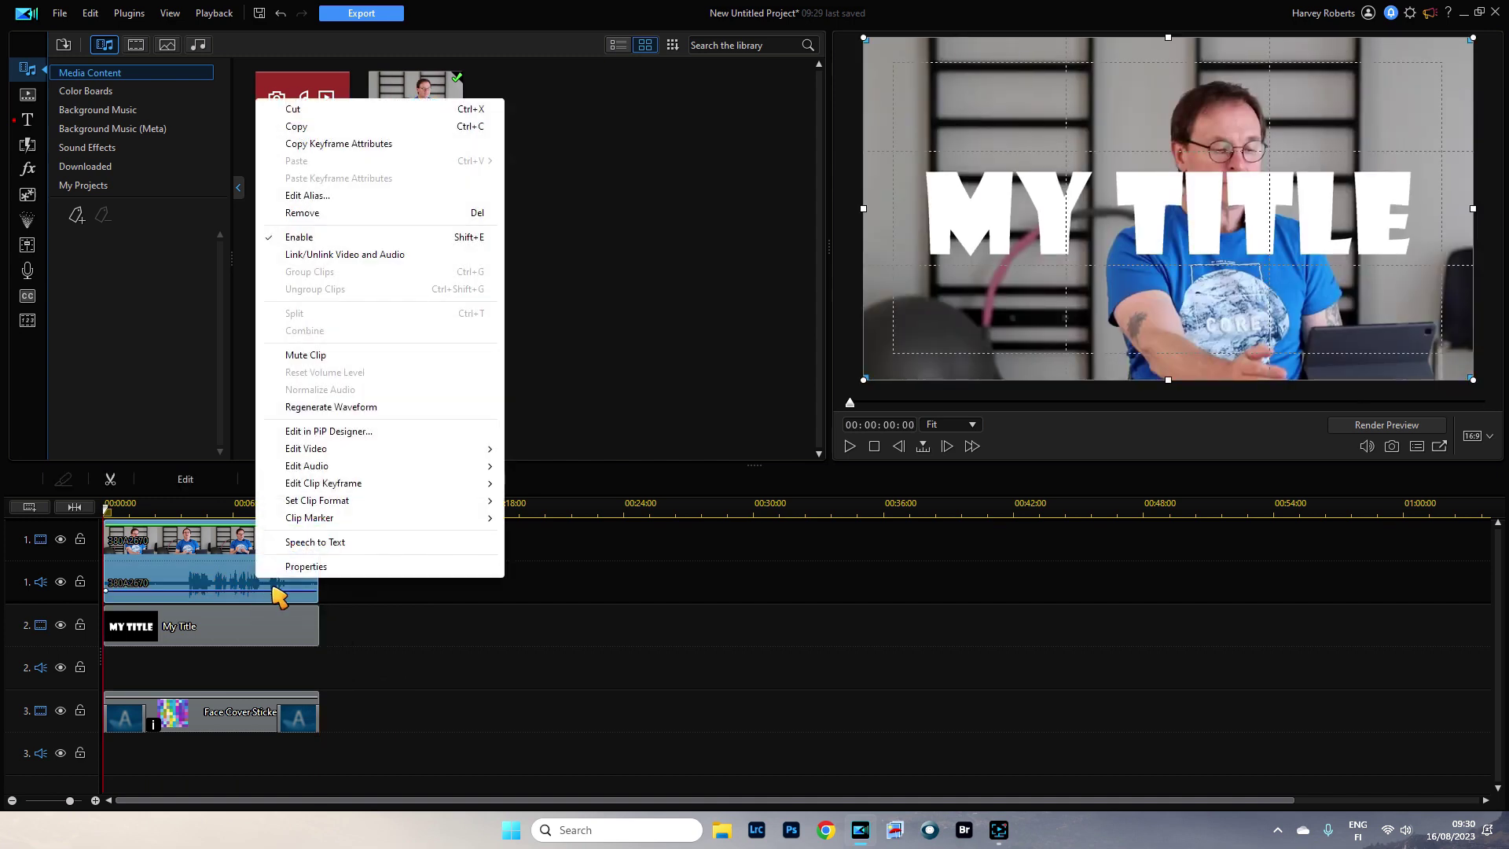
left_click(364, 255)
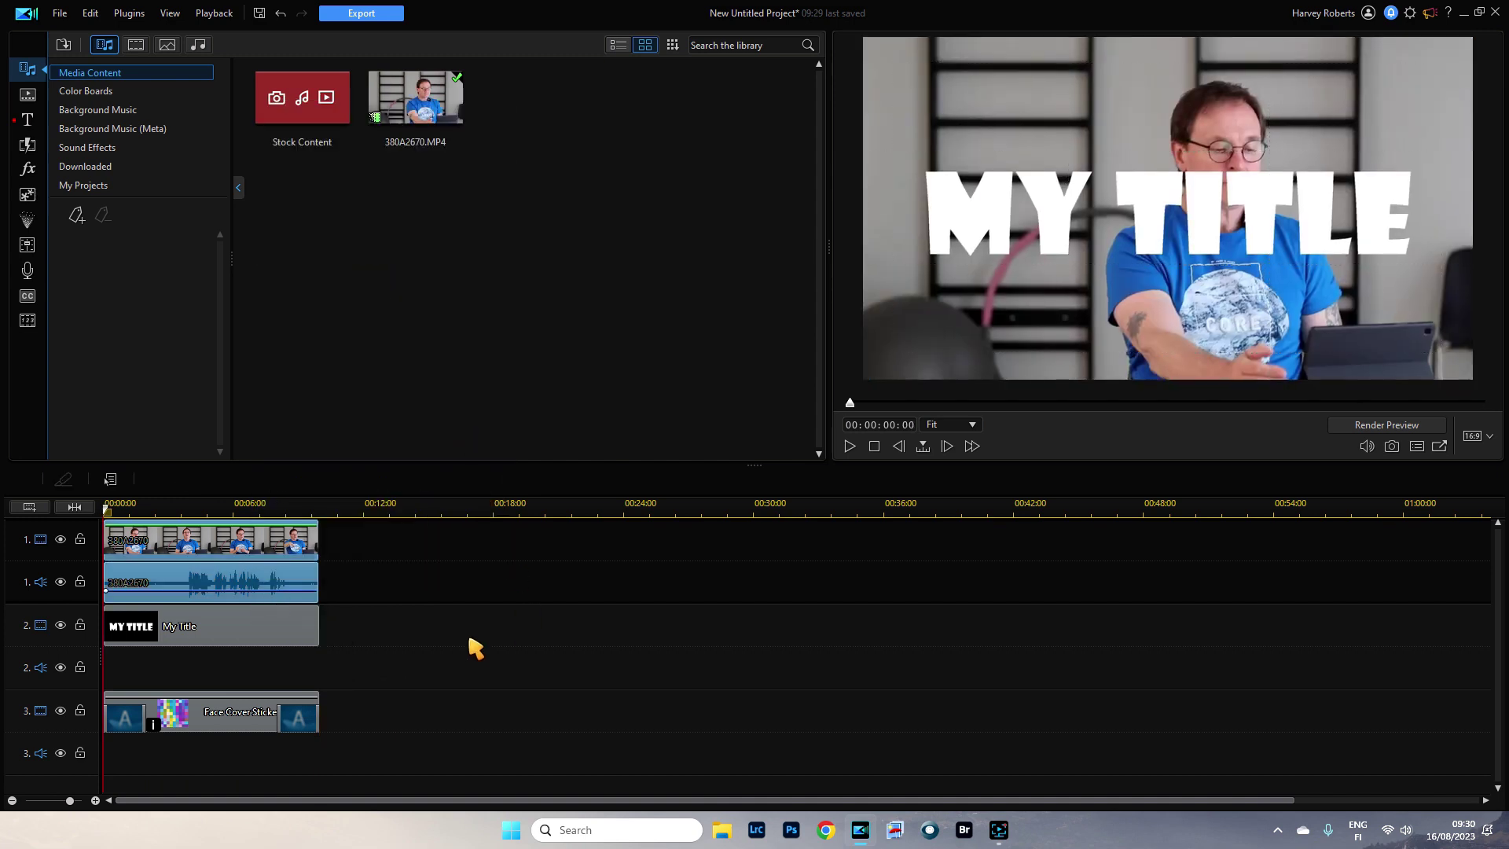
right_click(302, 576)
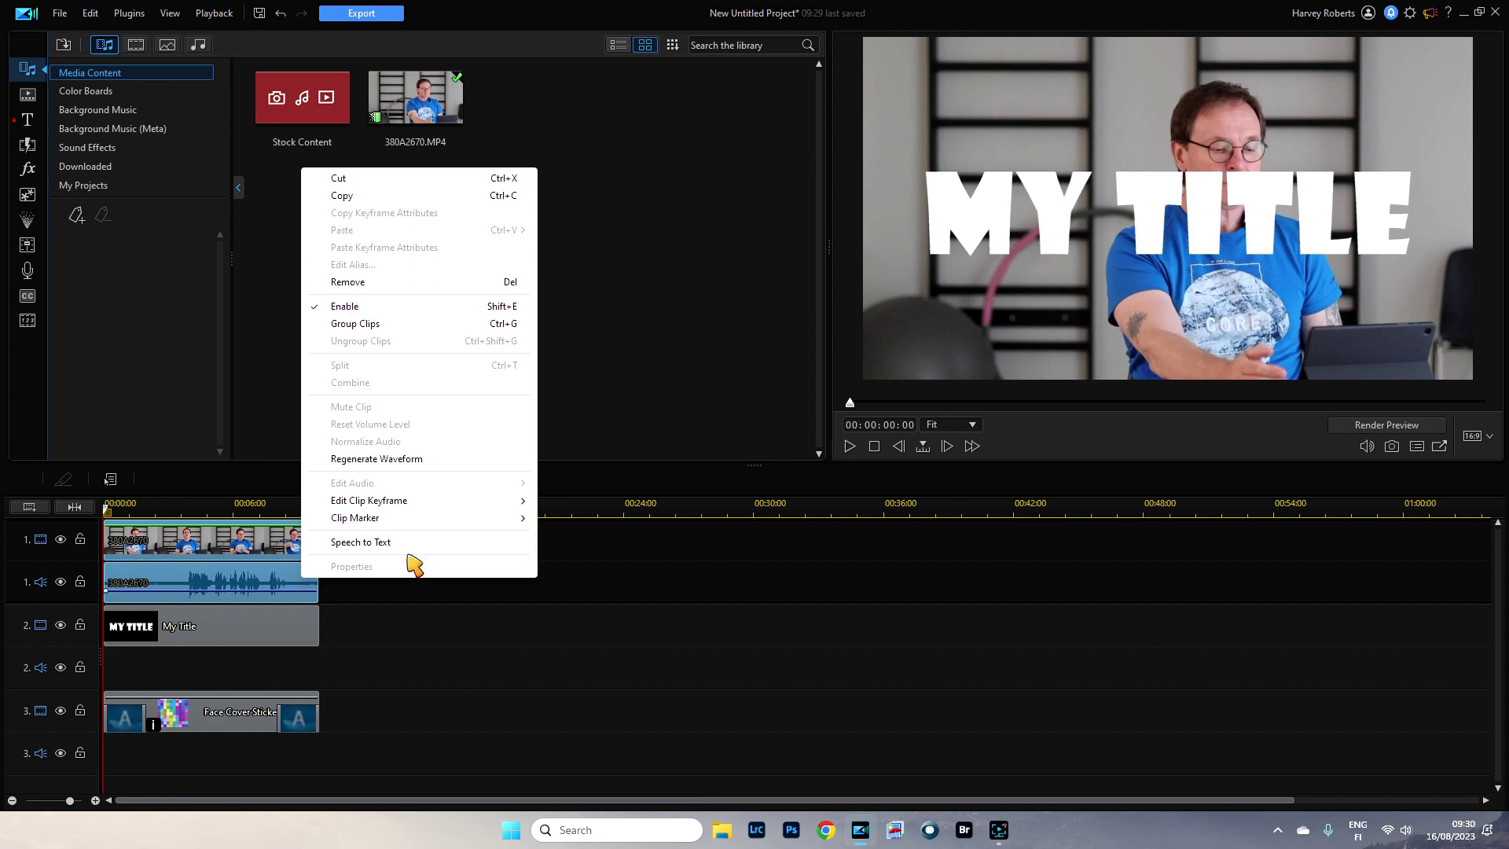
key("Escape")
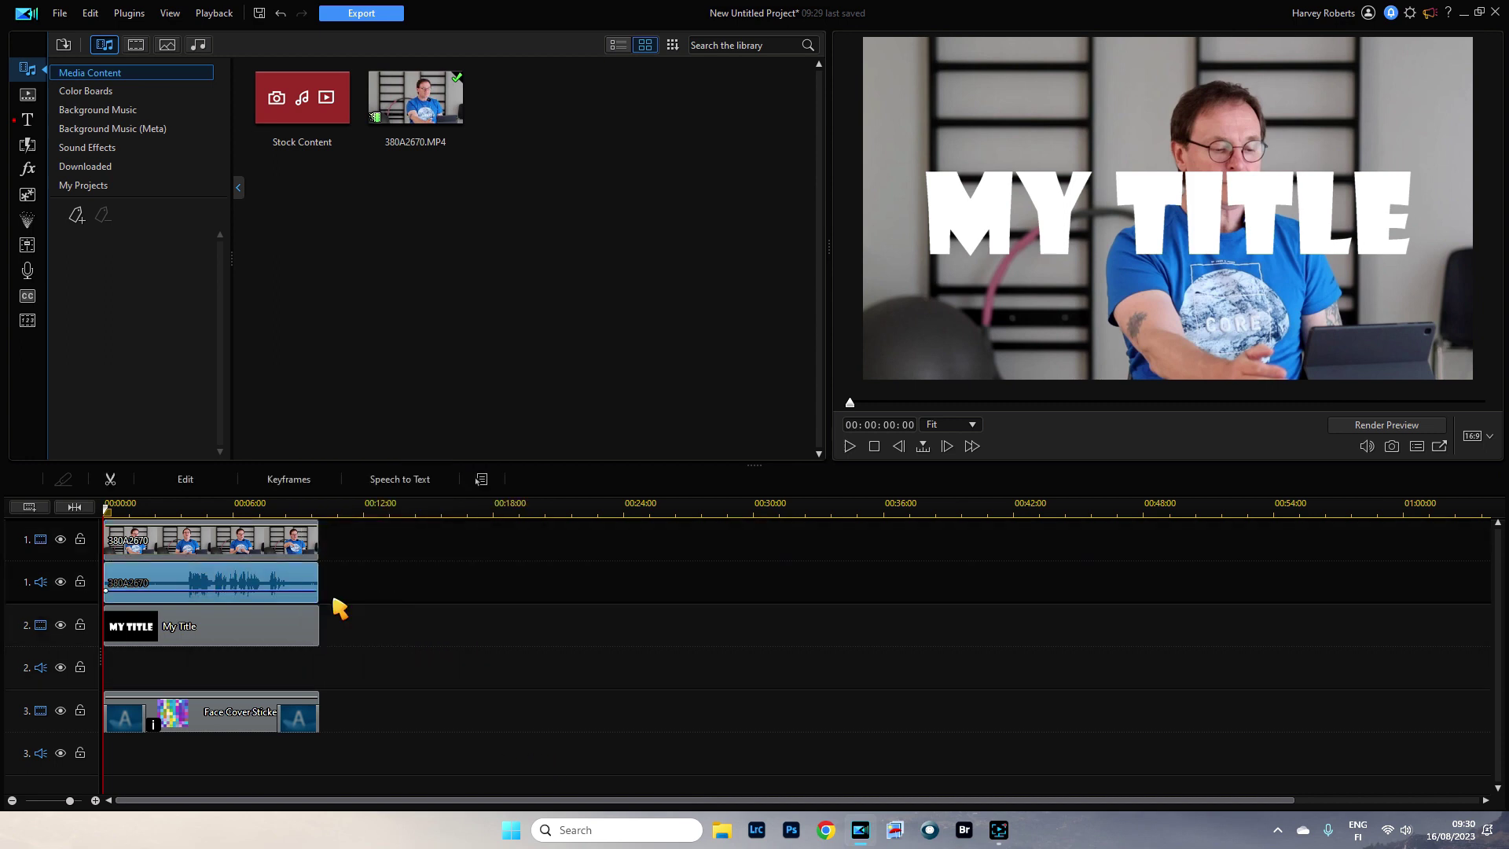
right_click(305, 578)
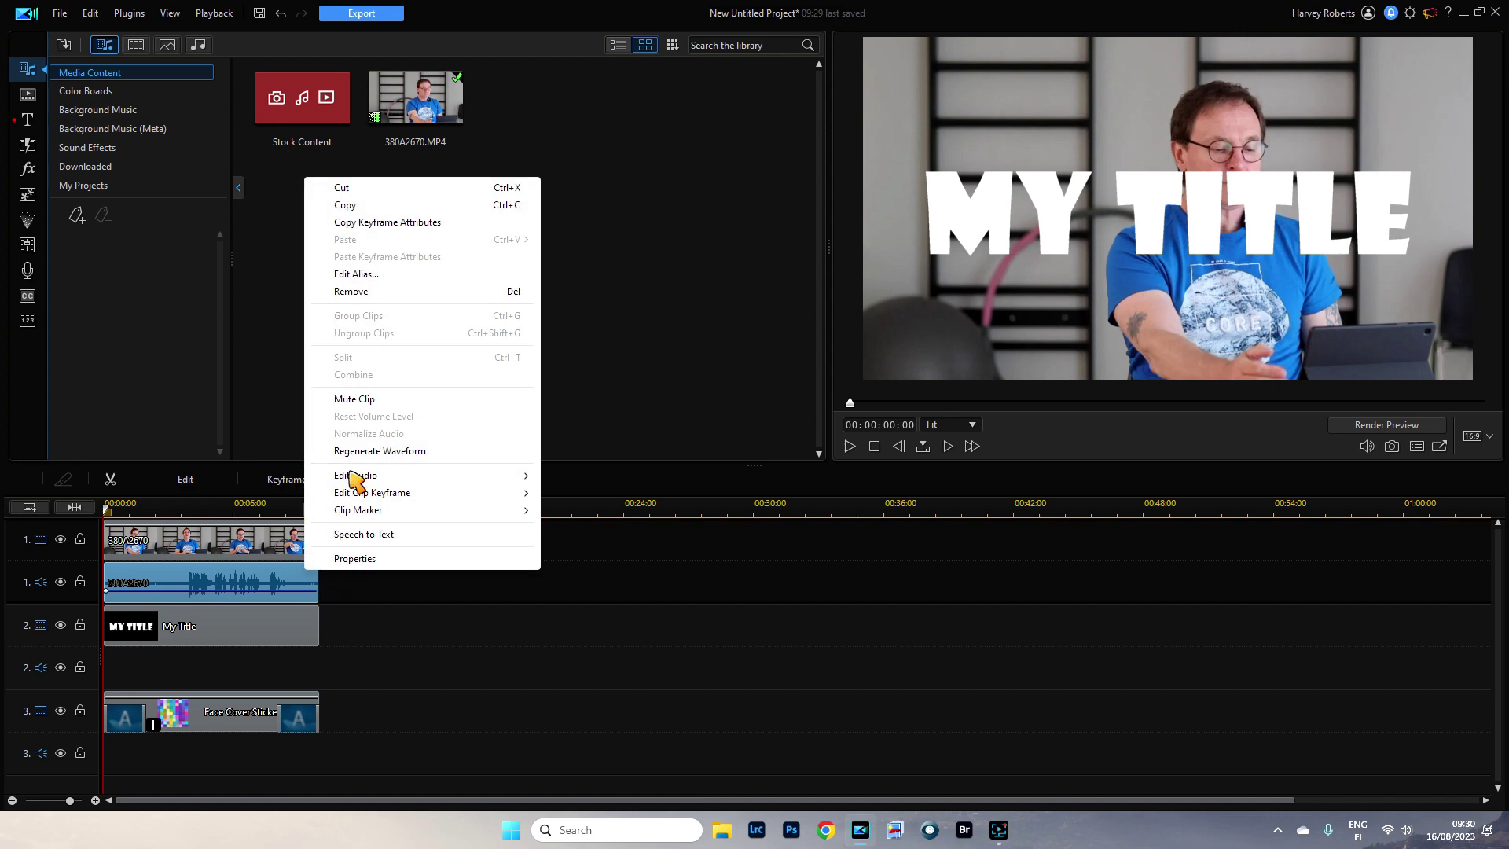
left_click(366, 292)
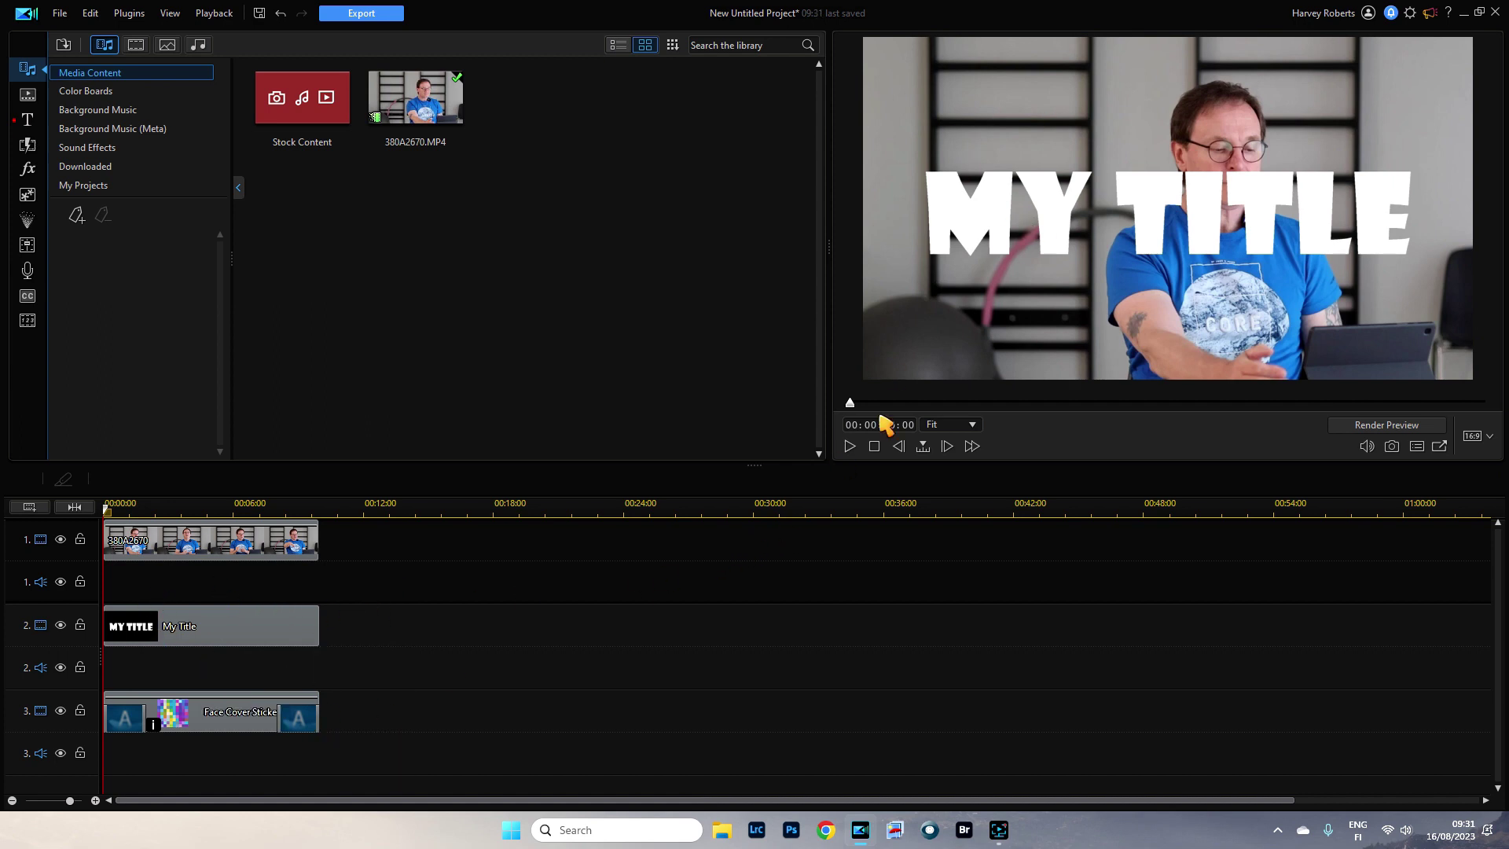
Step: Preview MY TITLE over the footage, then remove the 380A2670 clip from track 1
left_click(850, 450)
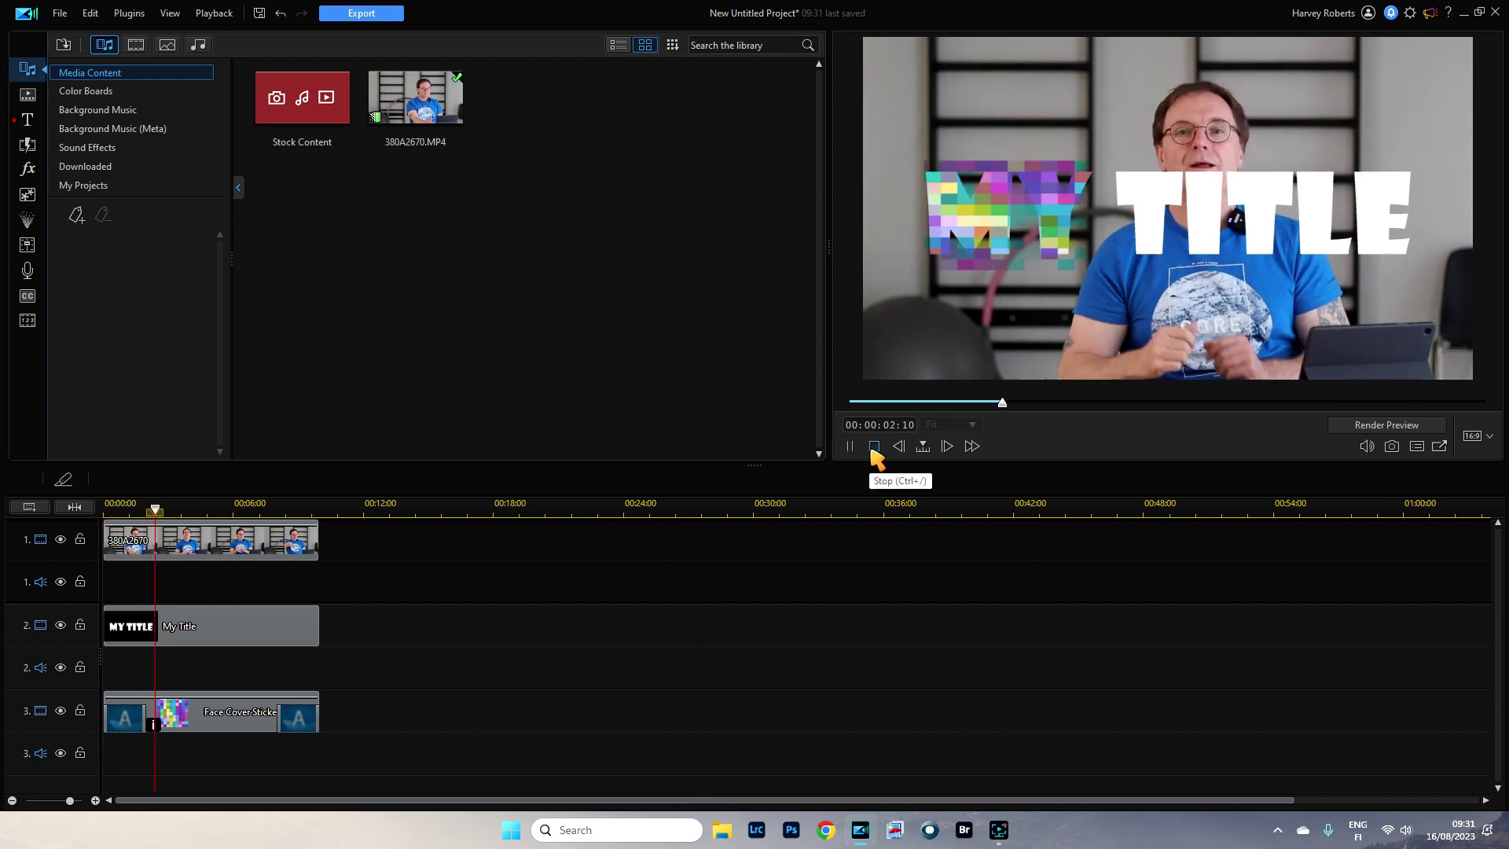
left_click(875, 450)
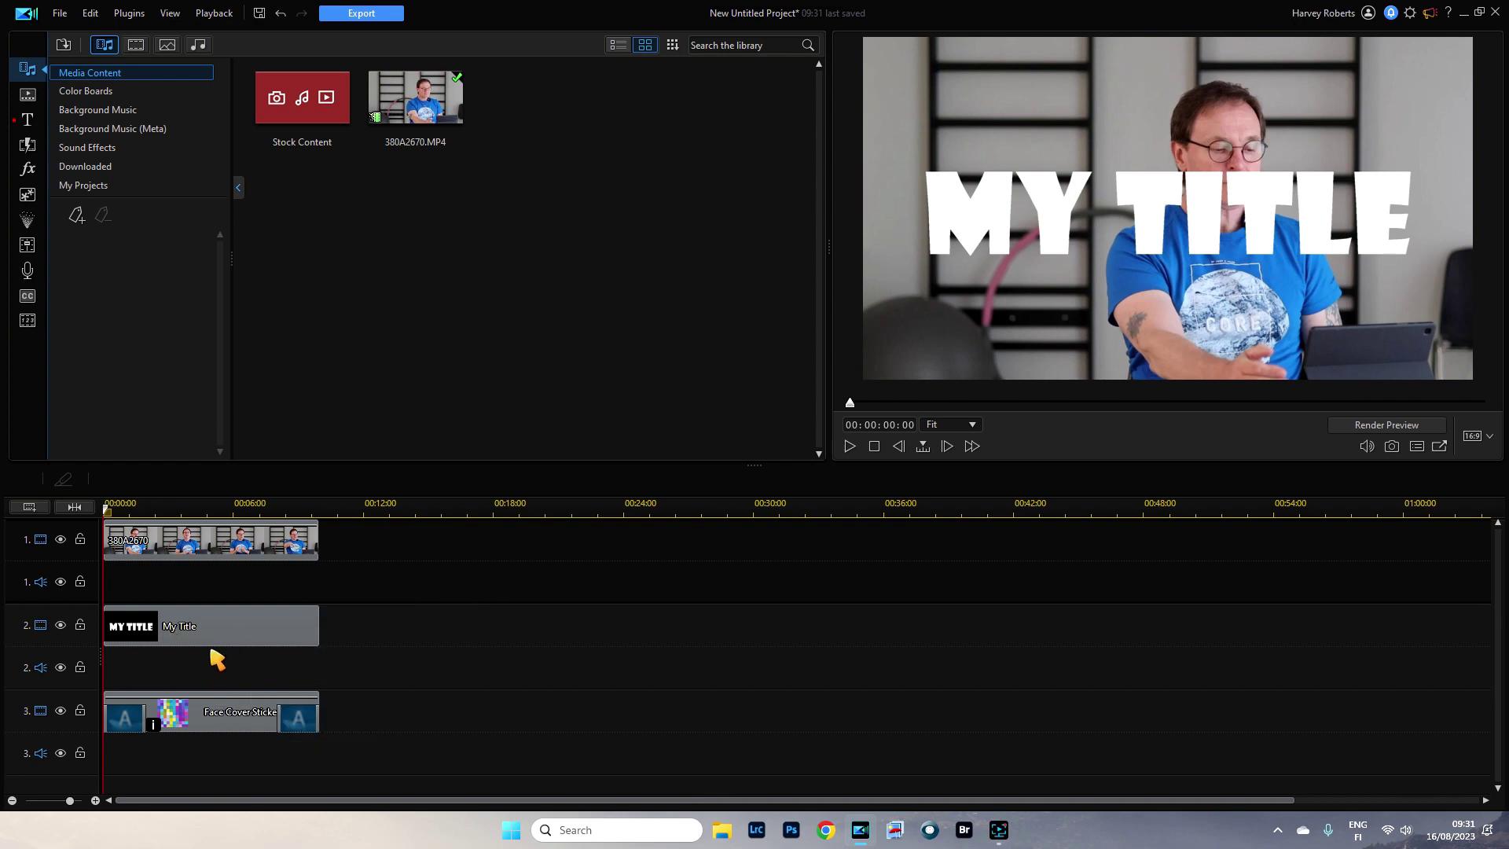
right_click(250, 544)
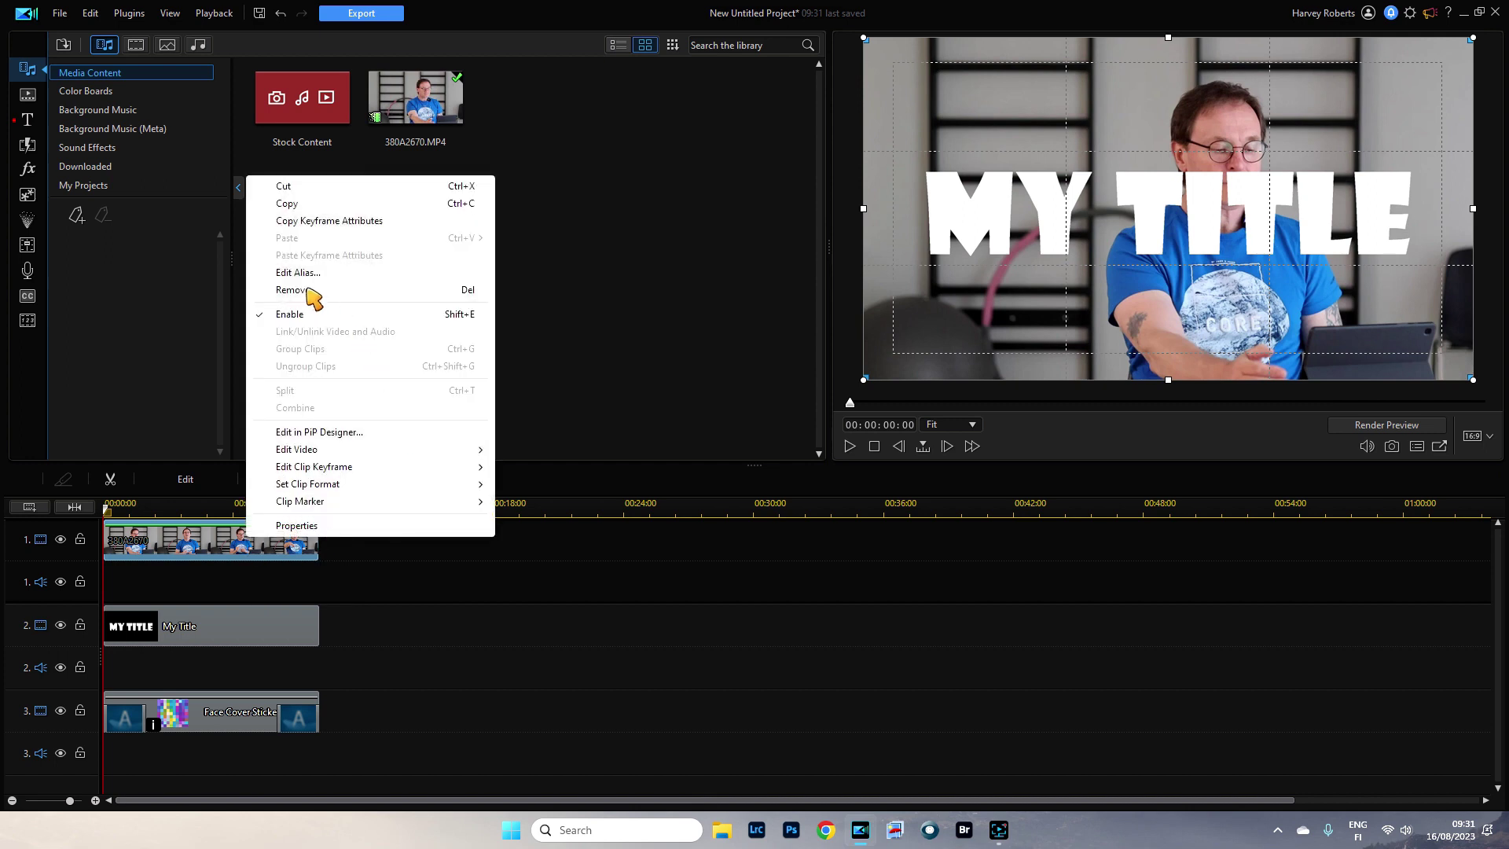
left_click(308, 289)
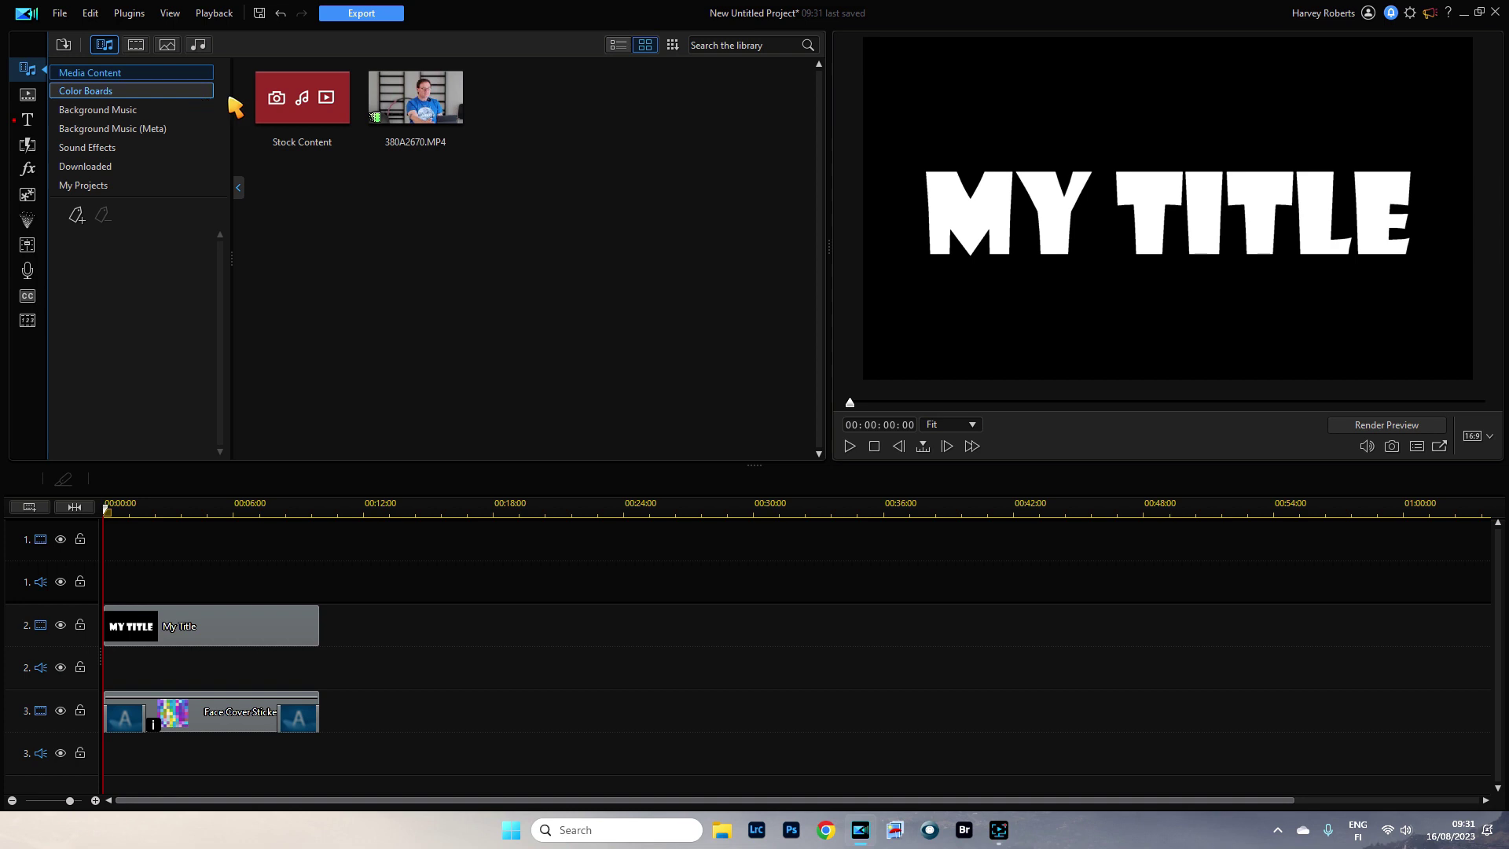
left_click(91, 13)
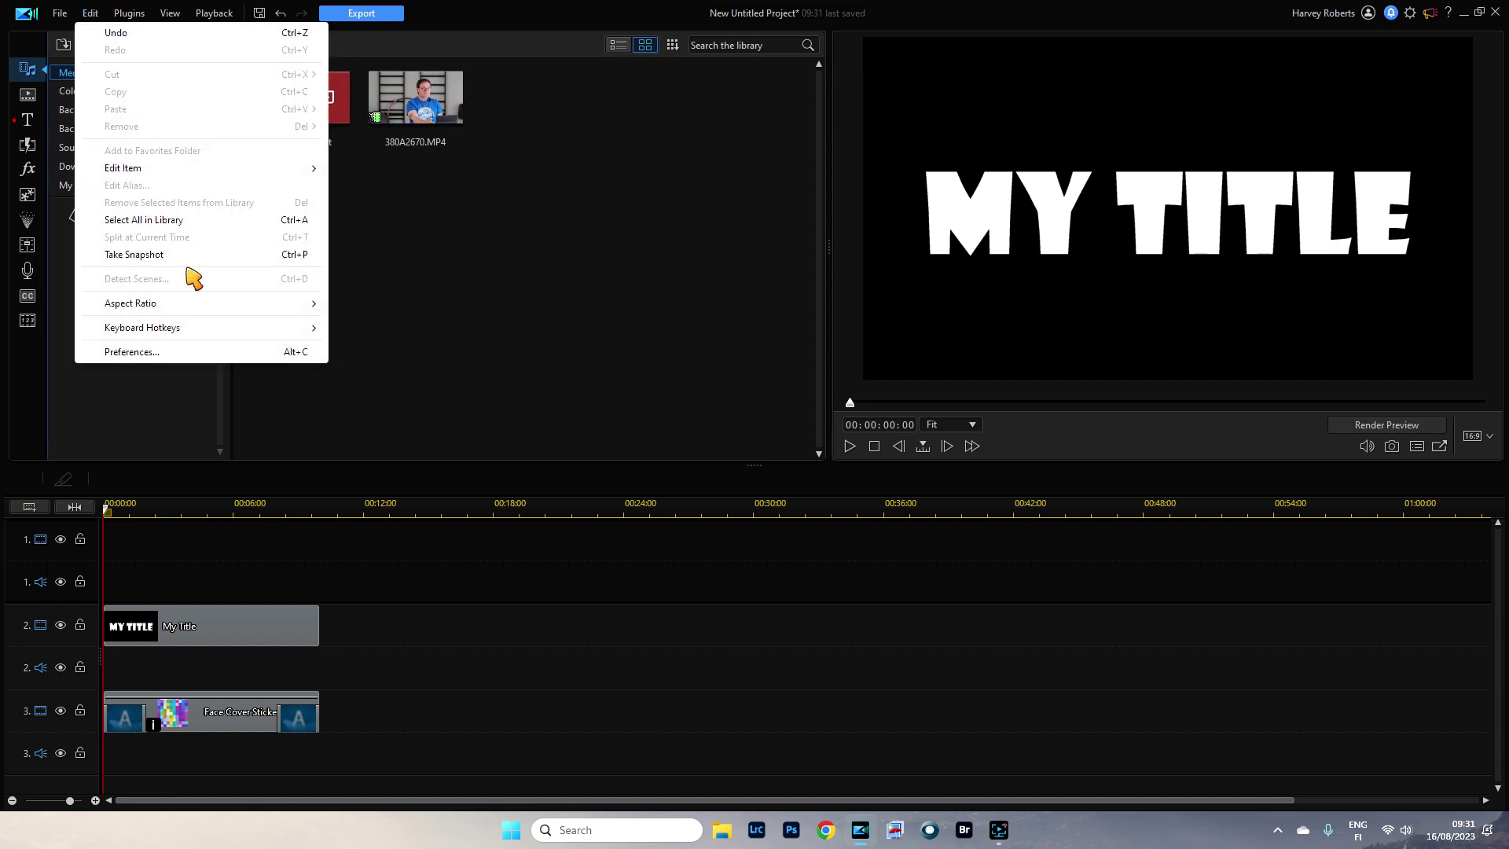
left_click(145, 353)
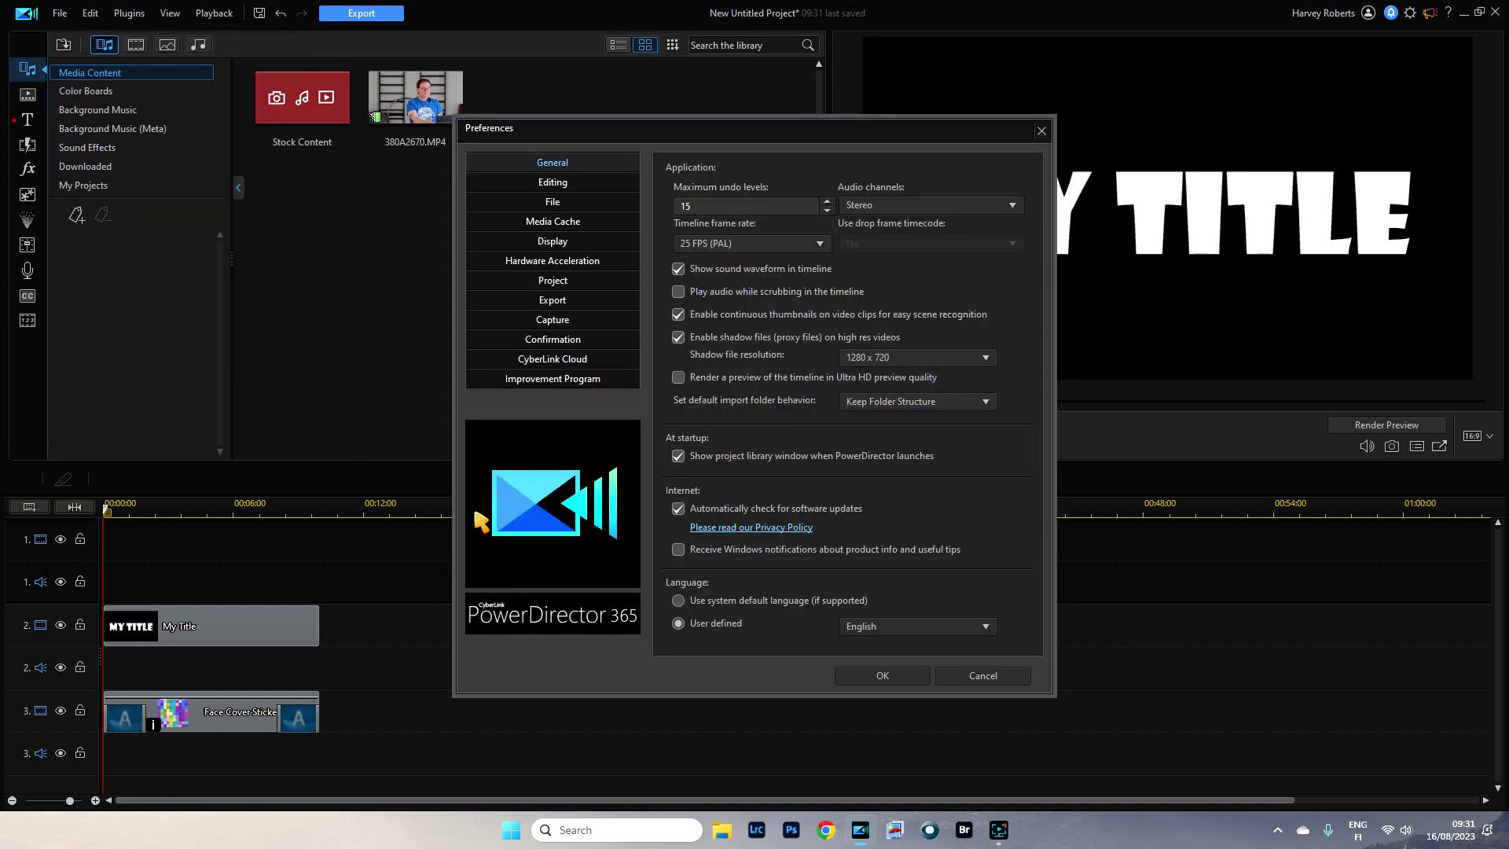
left_click(558, 301)
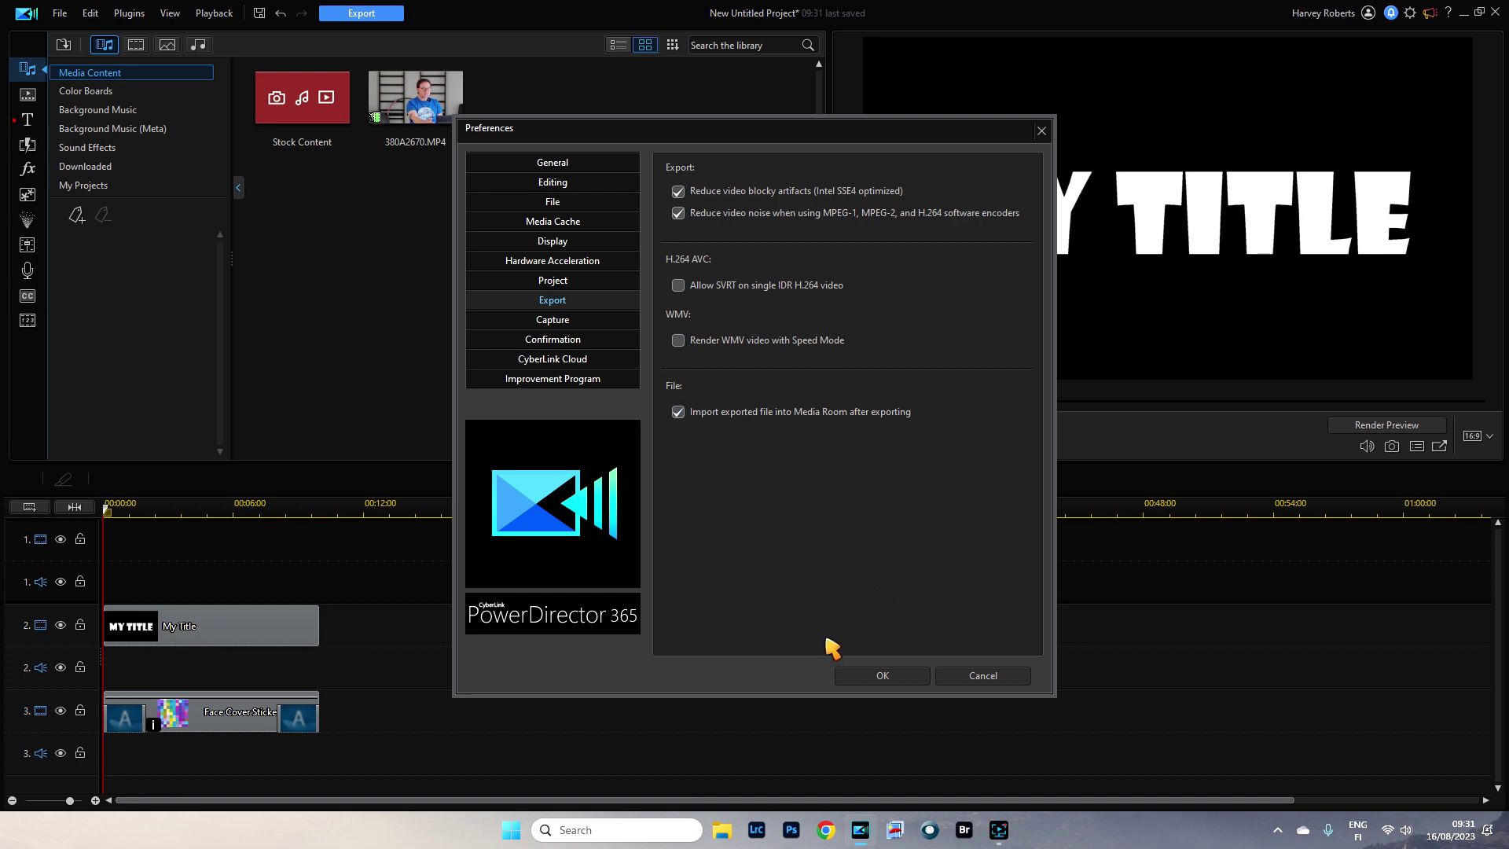
left_click(881, 678)
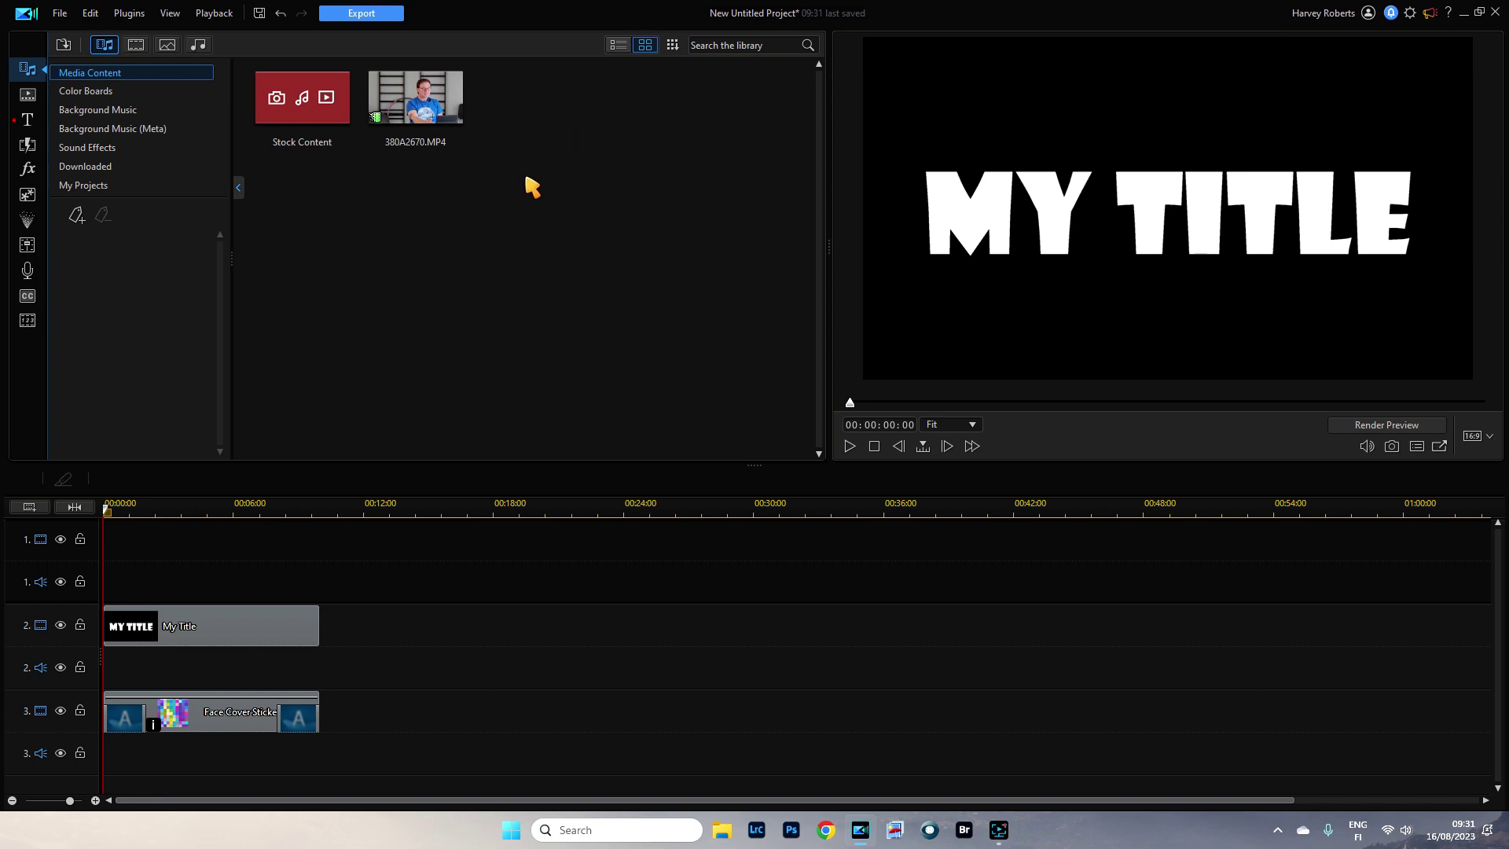
Step: Export the project as an H.265 HEVC MP4 file named Test.mp4
left_click(358, 13)
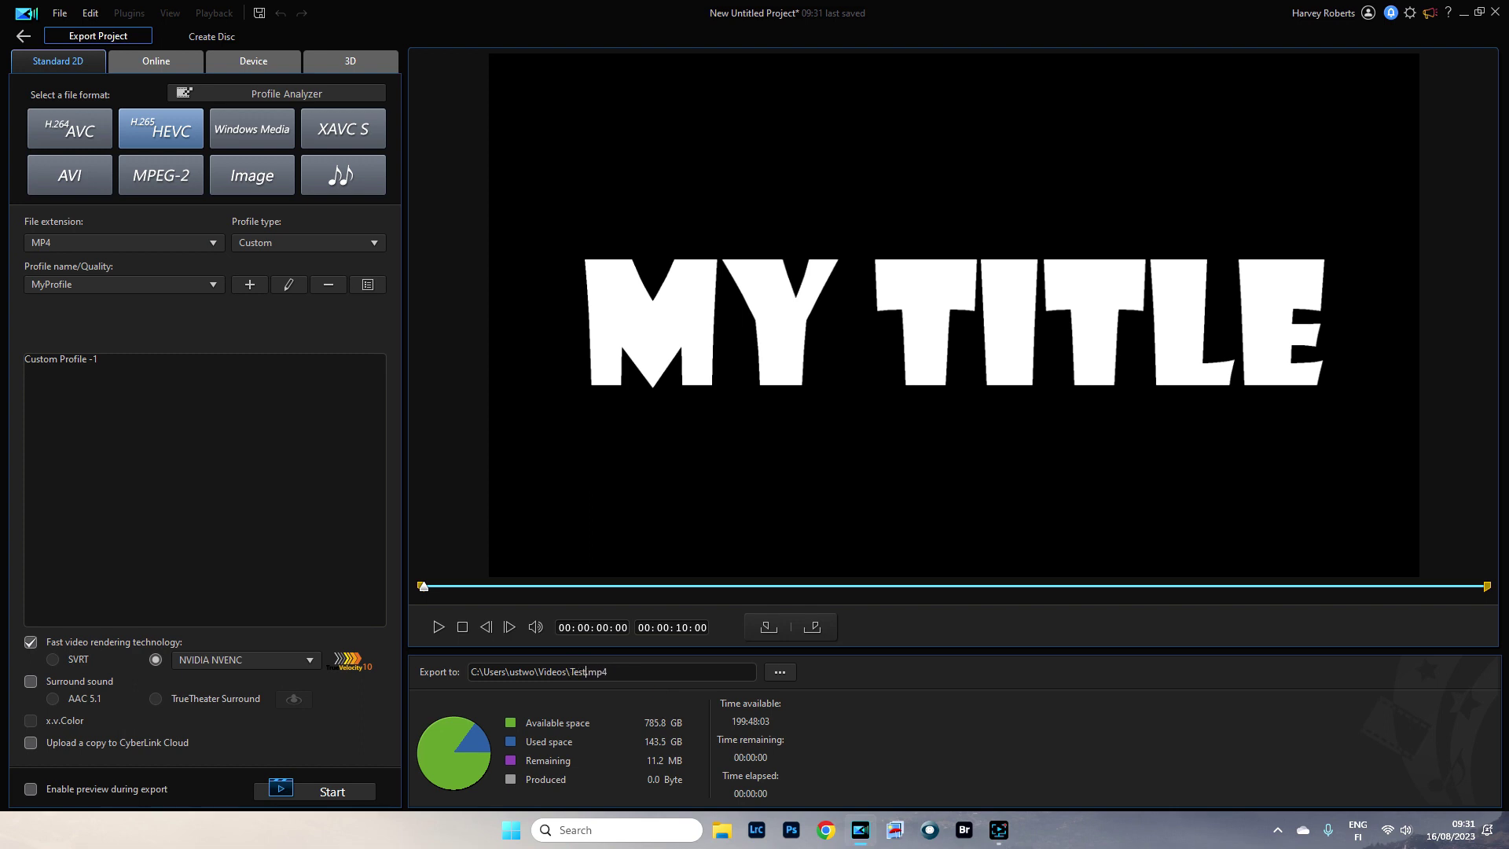
left_click(334, 793)
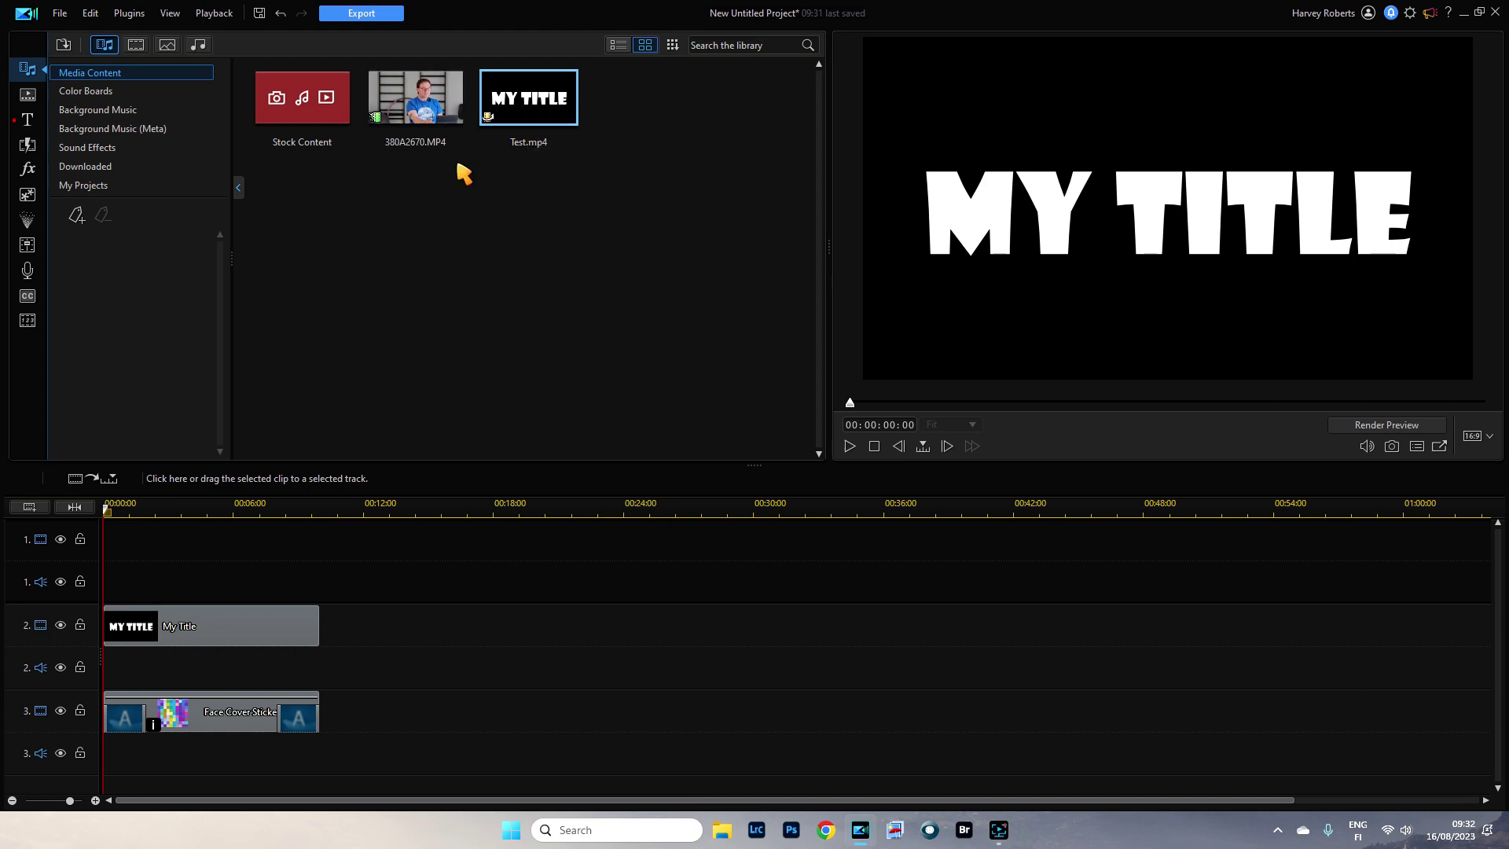
Step: Delete the My Title and stickers clips, placing Test.mp4 on track 2 and 380A2670.MP4 on track 1
left_click_drag(395, 754, 243, 625)
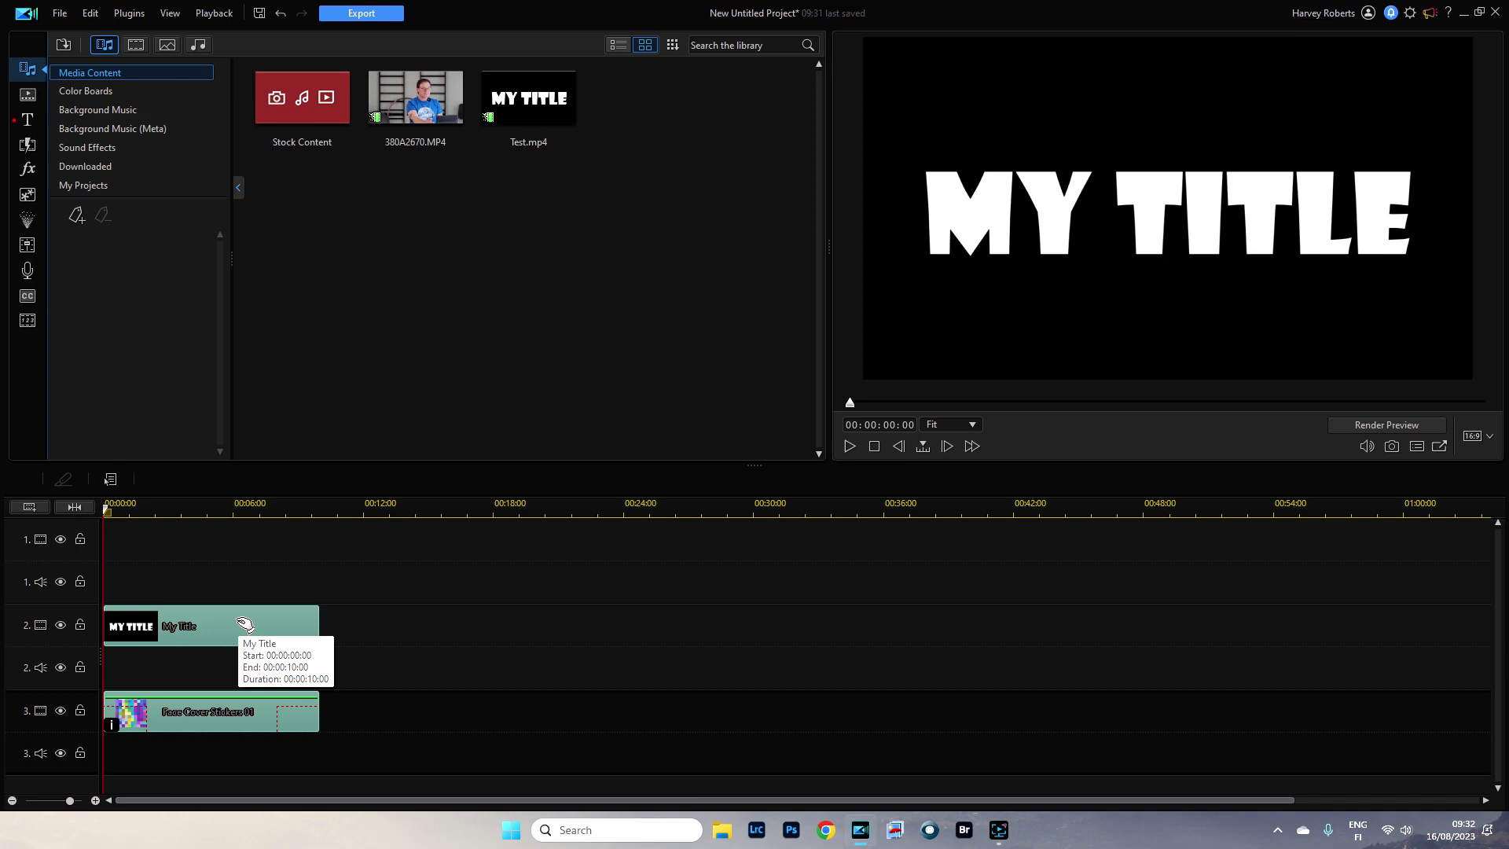
key("Delete")
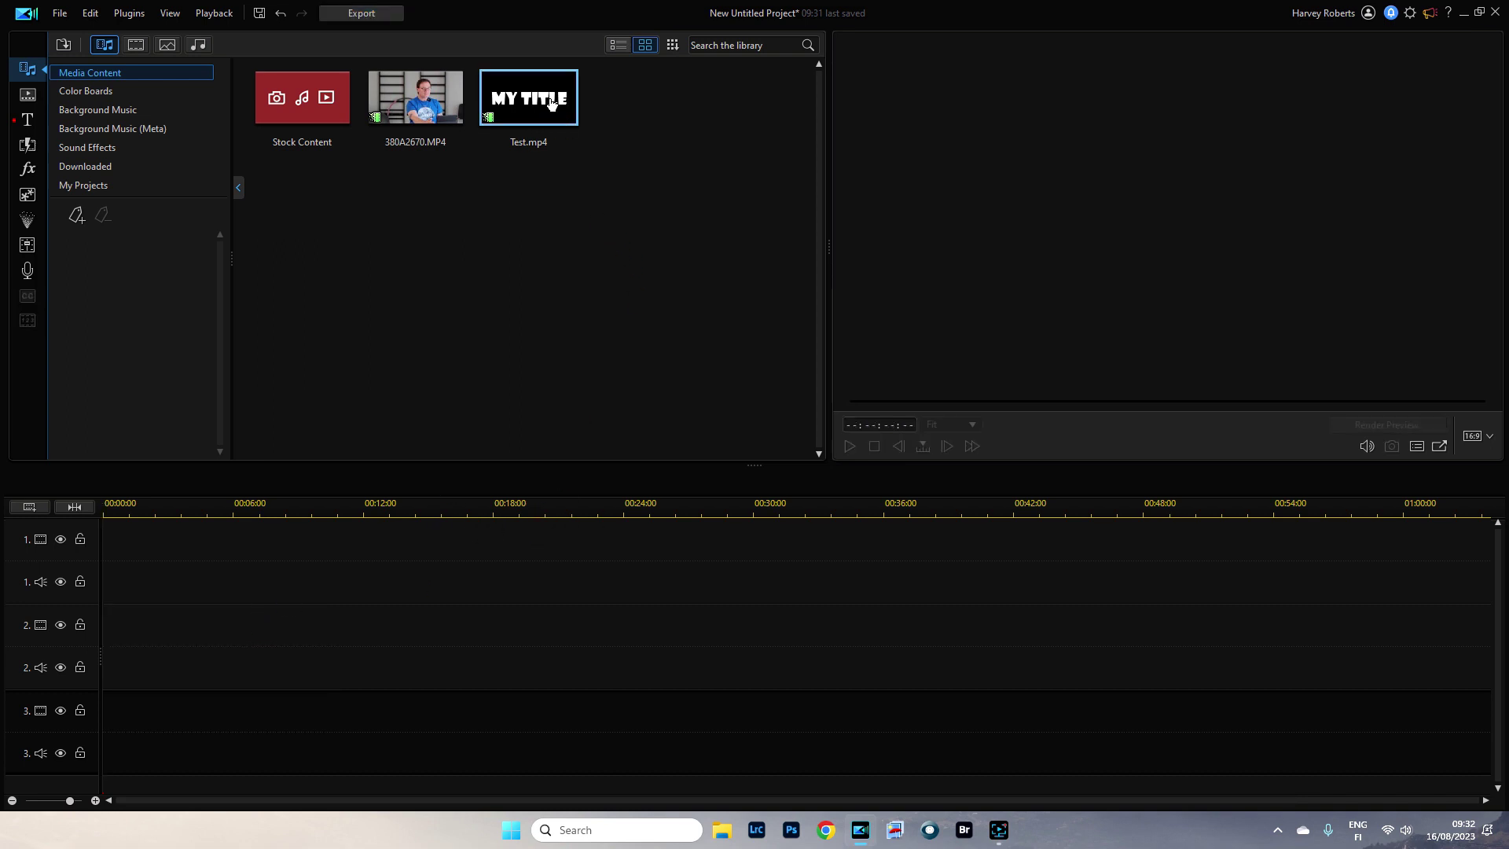
left_click_drag(545, 102, 103, 644)
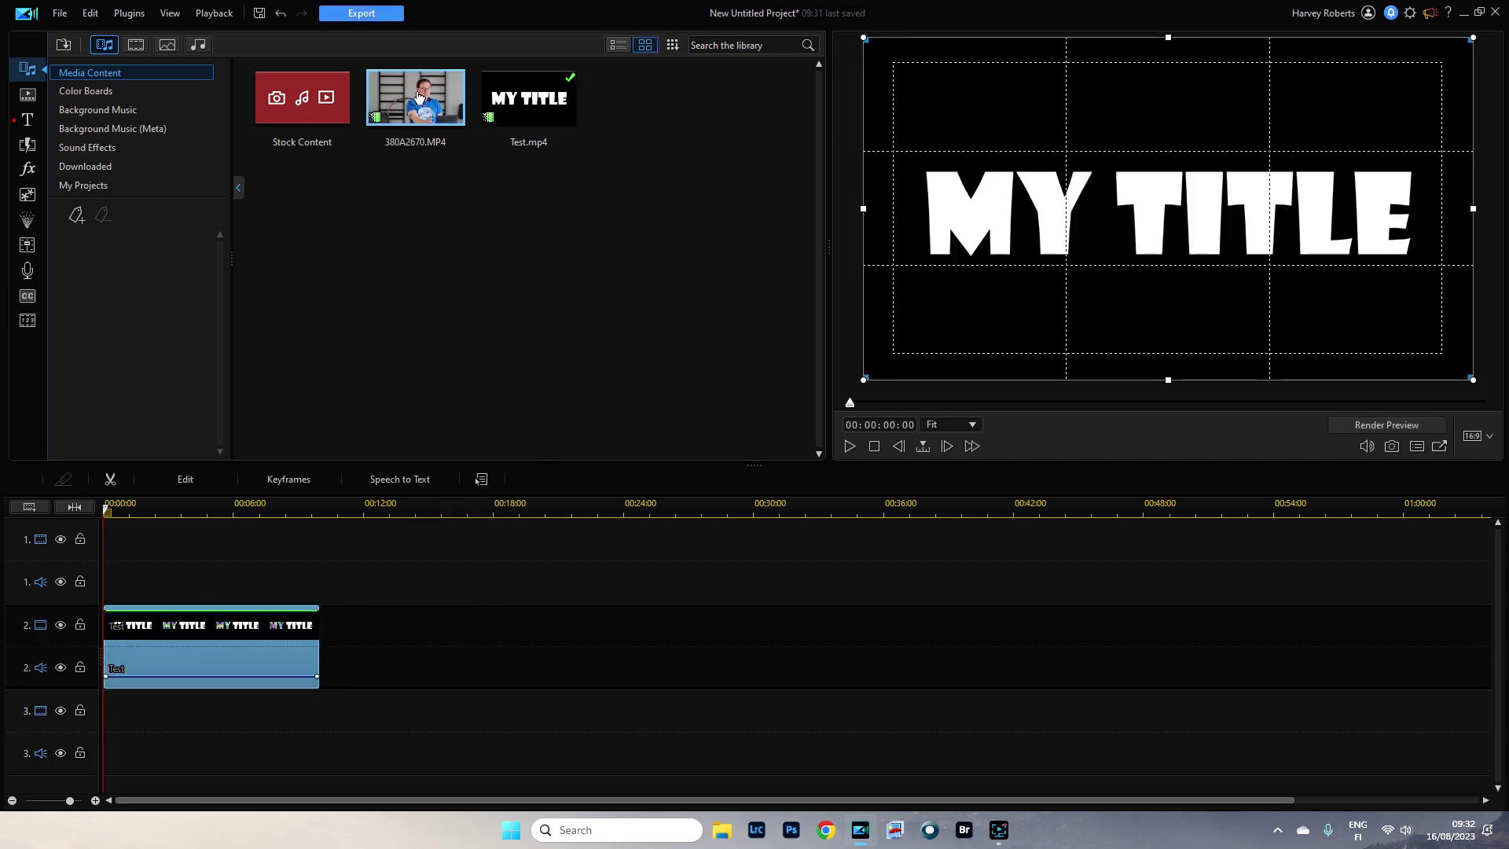
left_click_drag(417, 98, 322, 517)
Step: Split the 380A2670 video at 10 seconds and delete everything after that point
left_click(329, 539)
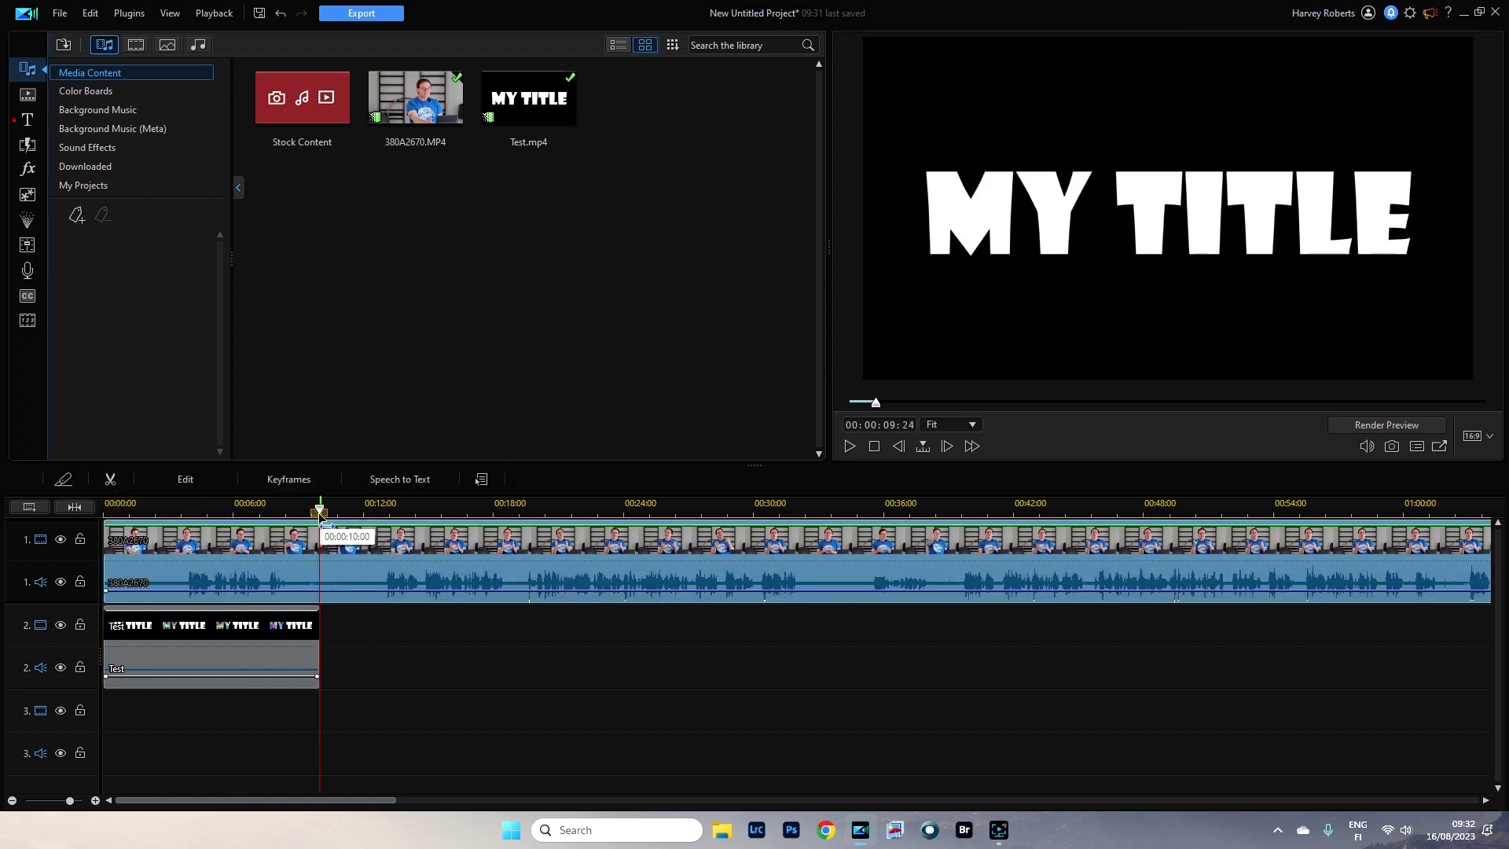
left_click(110, 478)
right_click(380, 556)
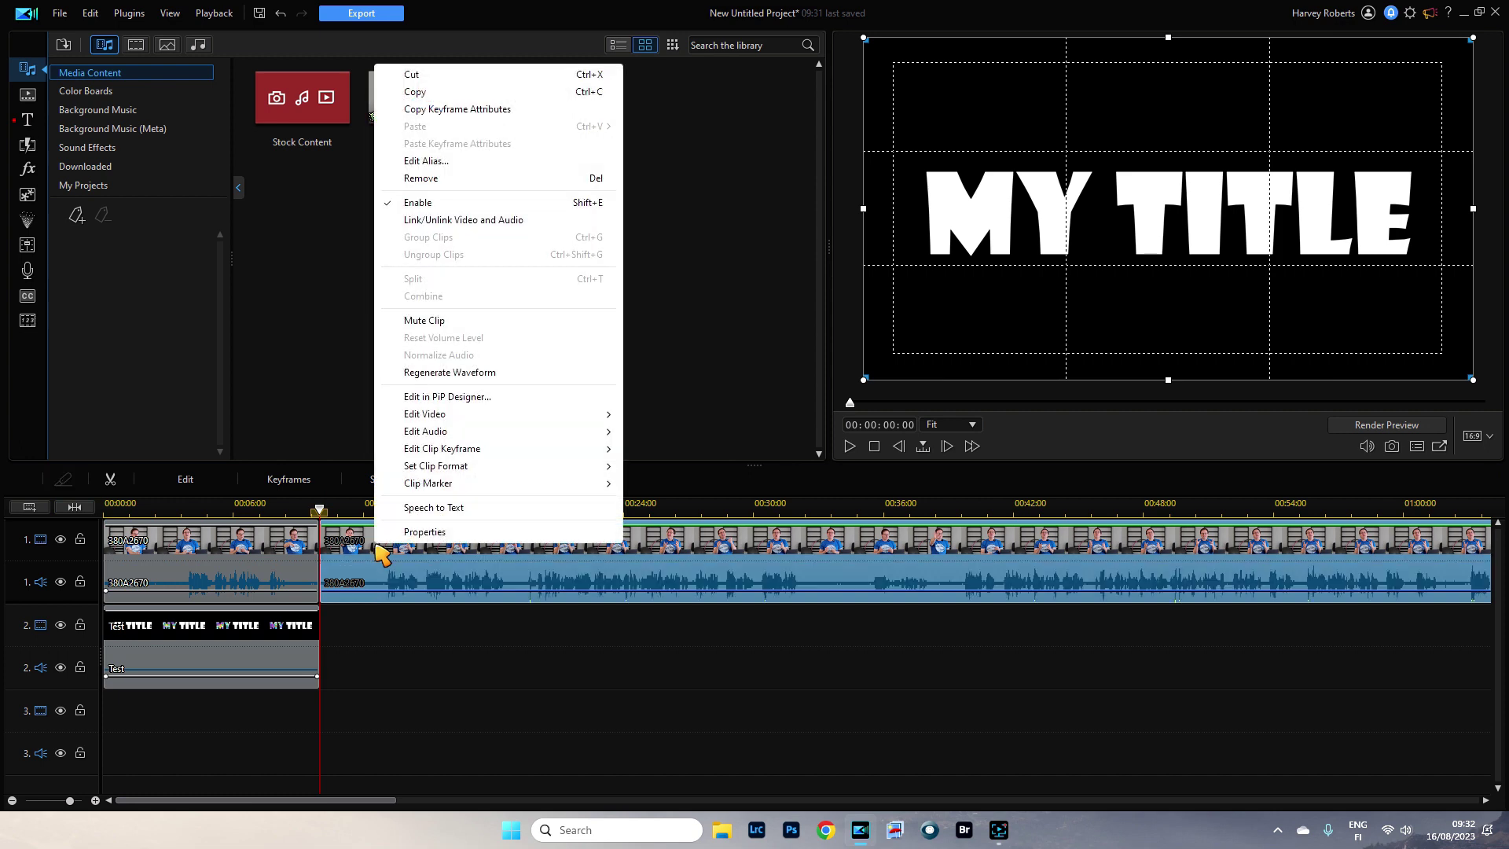
left_click(422, 178)
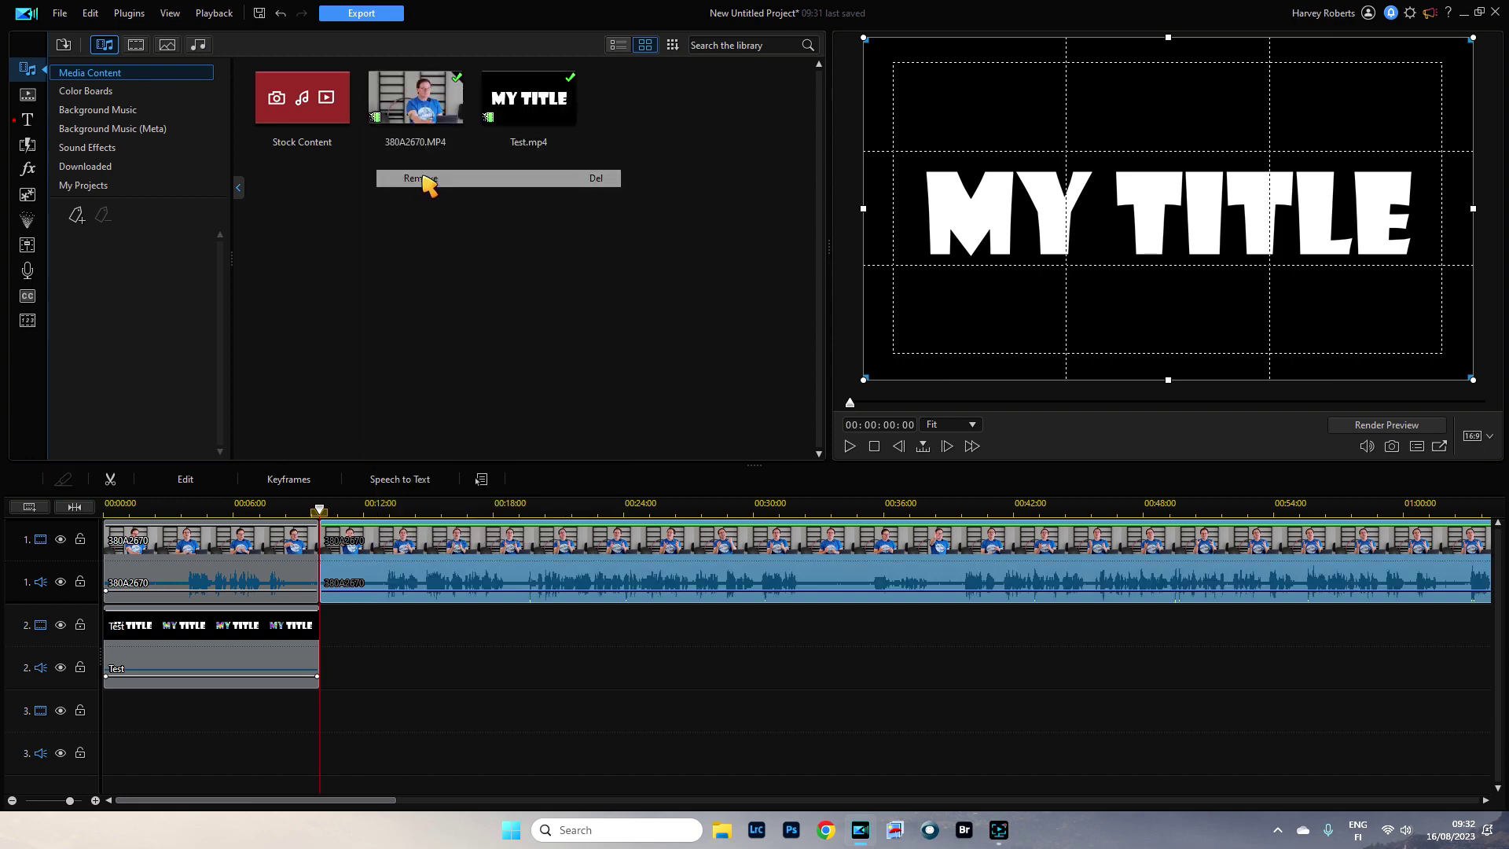
Step: Unlink the 380A2670 clip's audio and delete it from the timeline
right_click(256, 557)
left_click(330, 232)
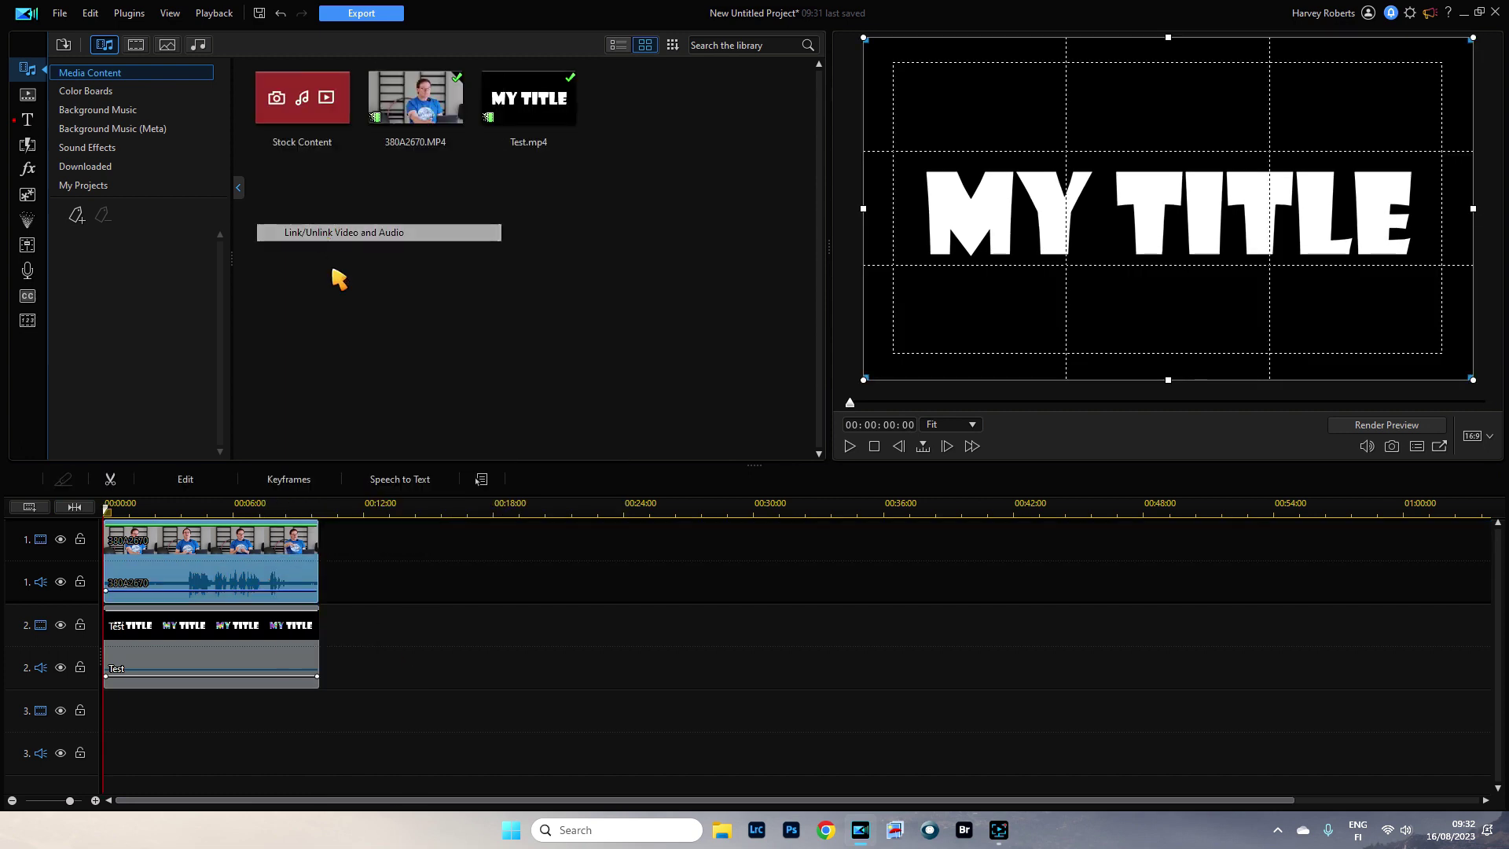
right_click(267, 564)
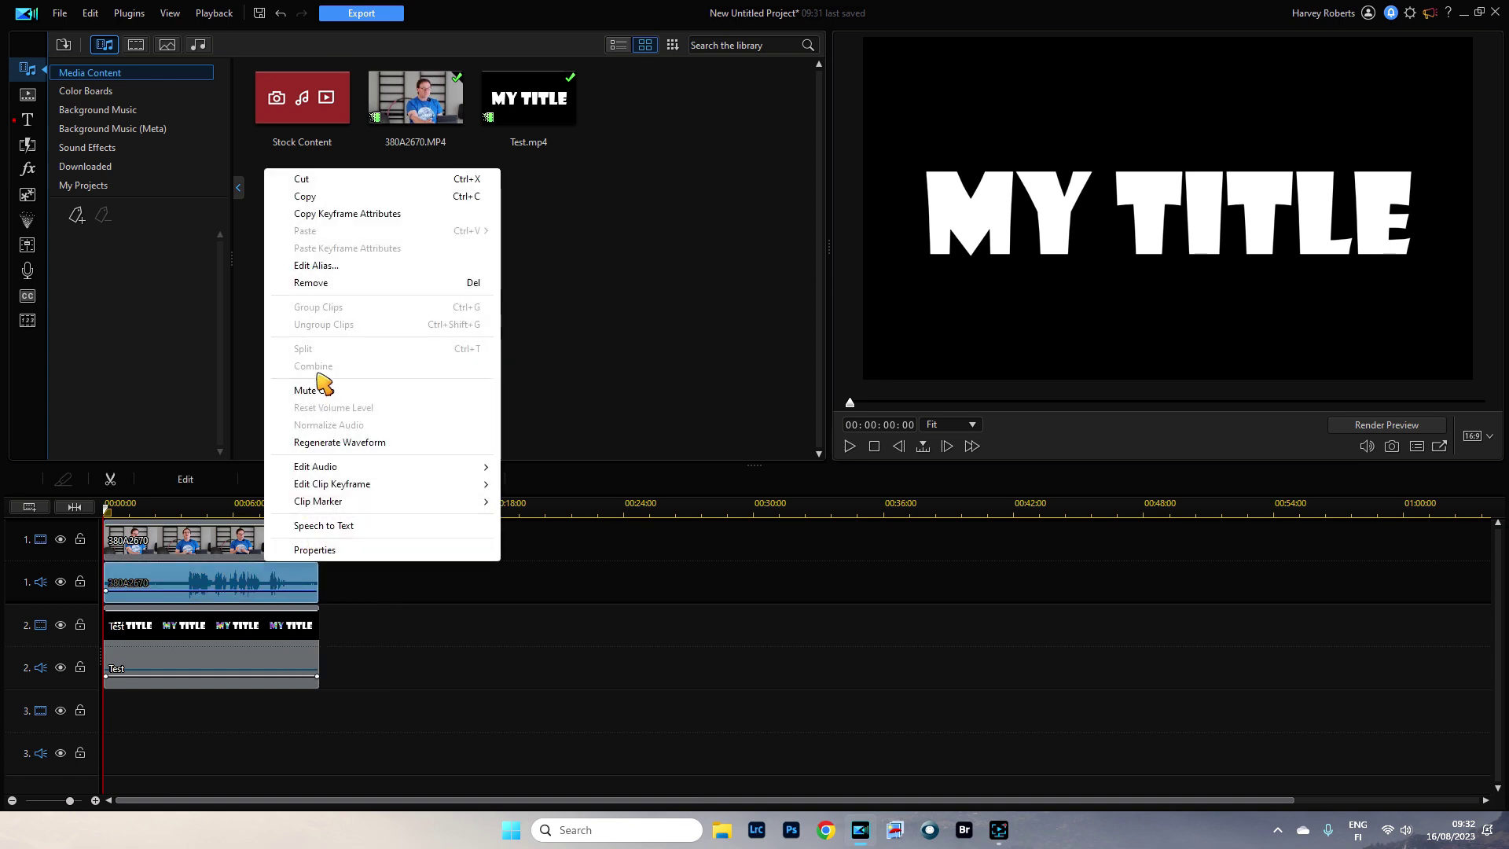
left_click(312, 283)
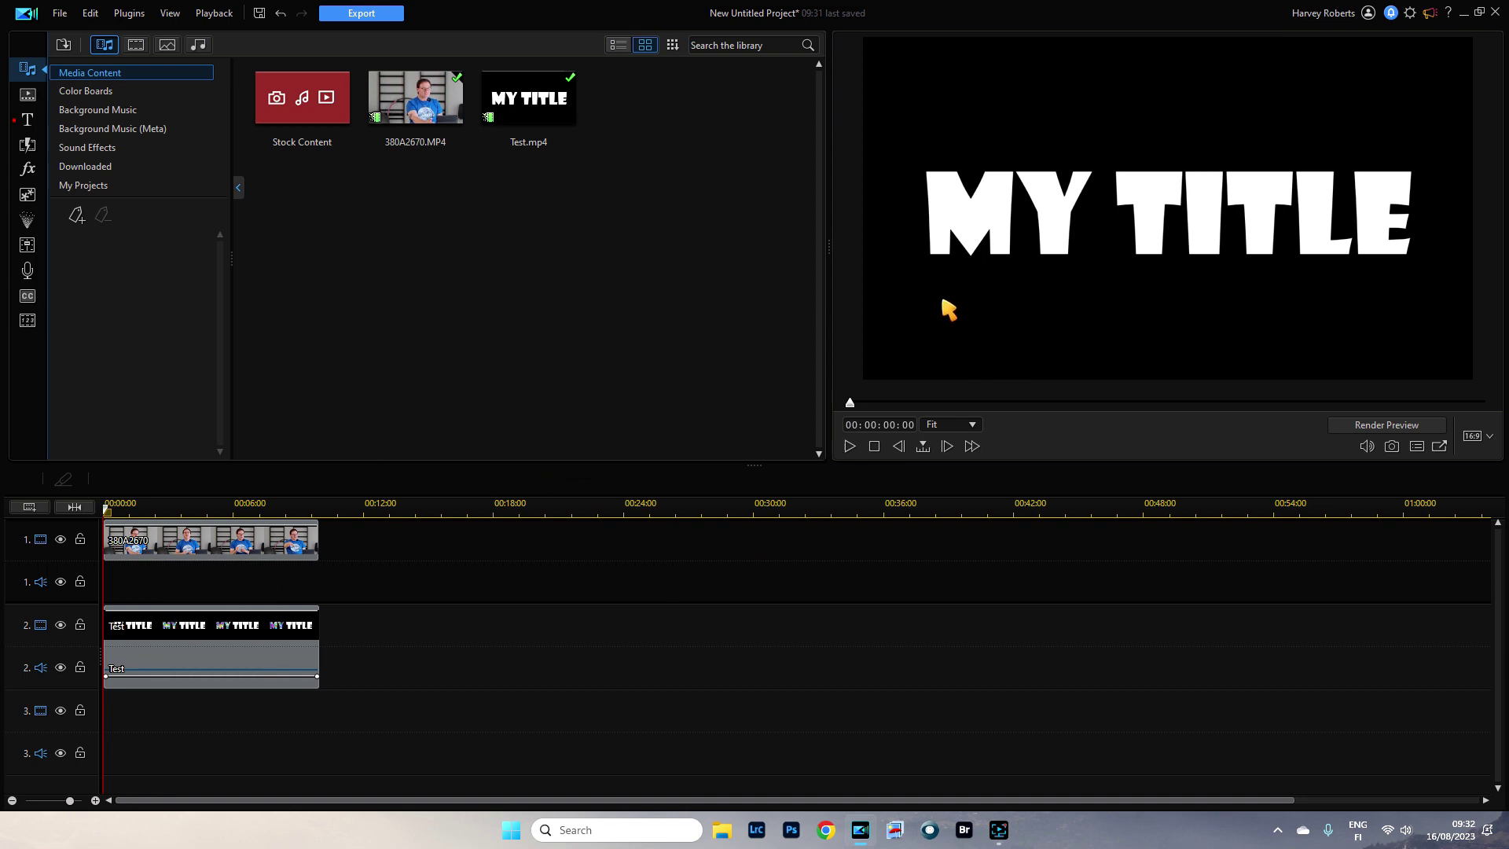
Step: Preview the new arrangement, then select the Test clip on track 2
left_click(850, 447)
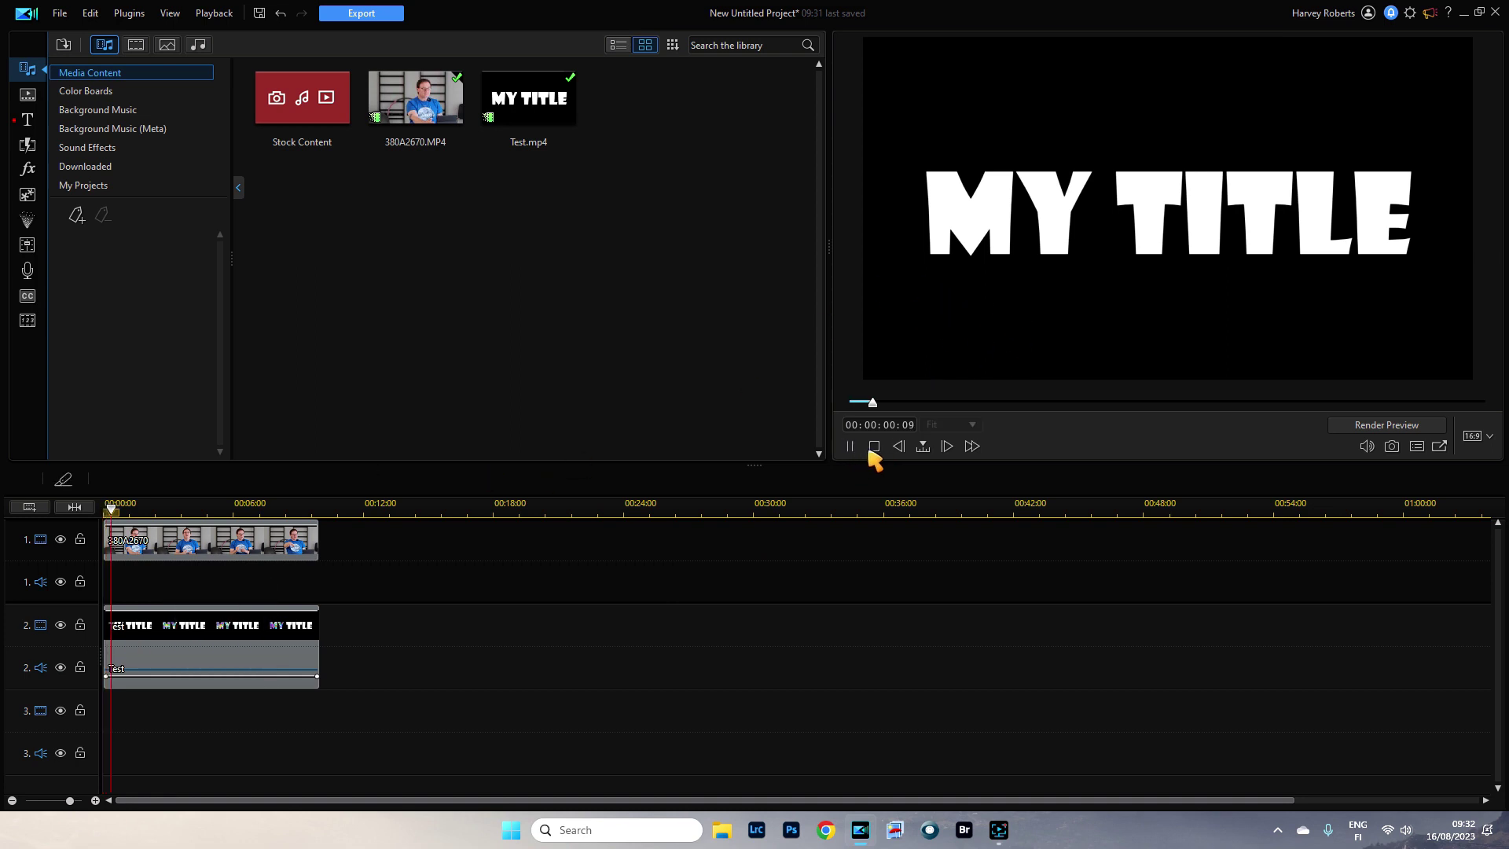
left_click(870, 447)
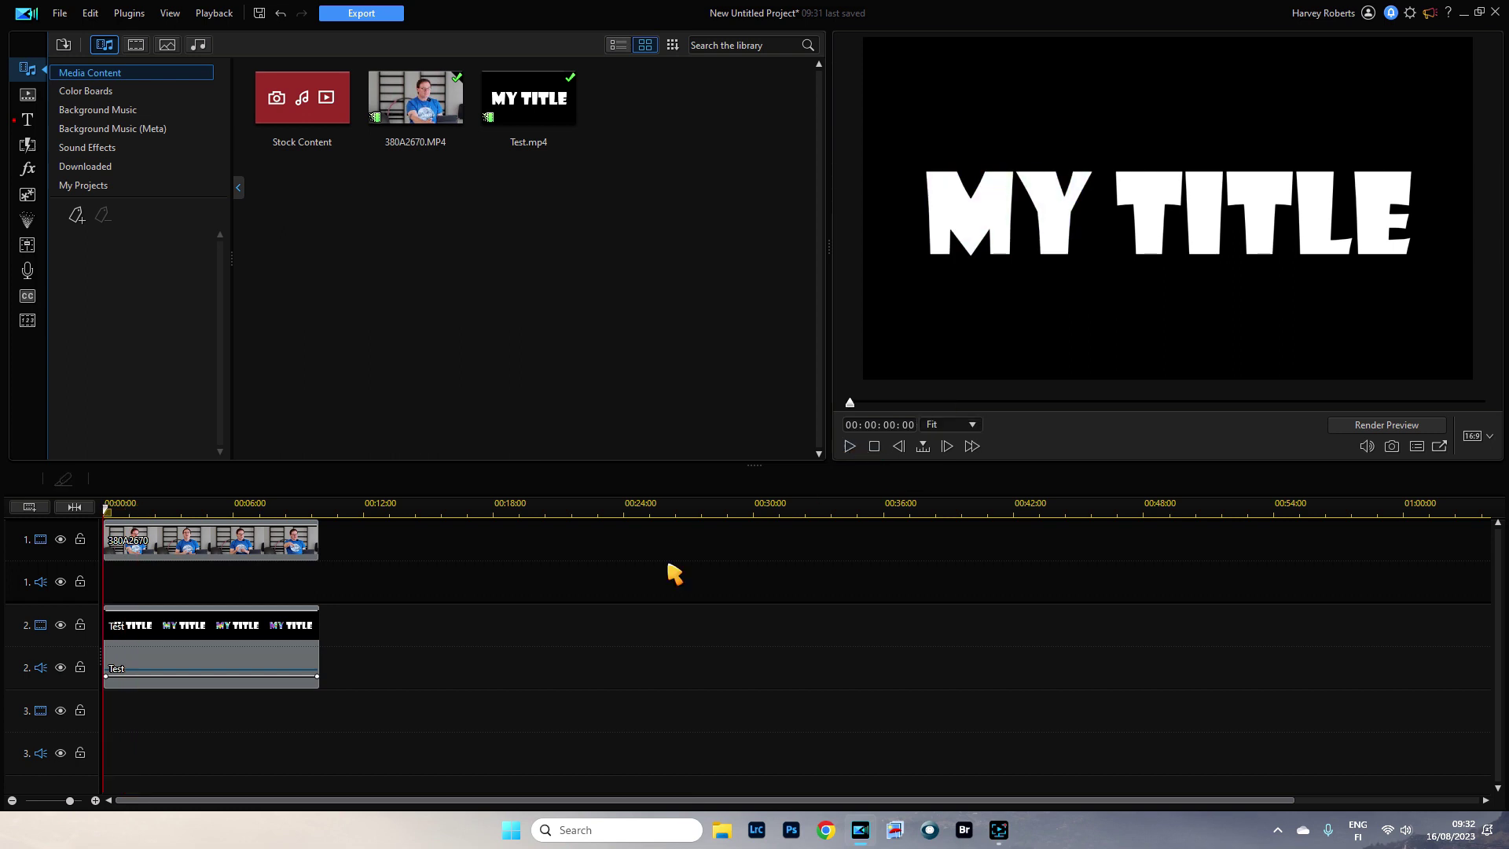
left_click(220, 662)
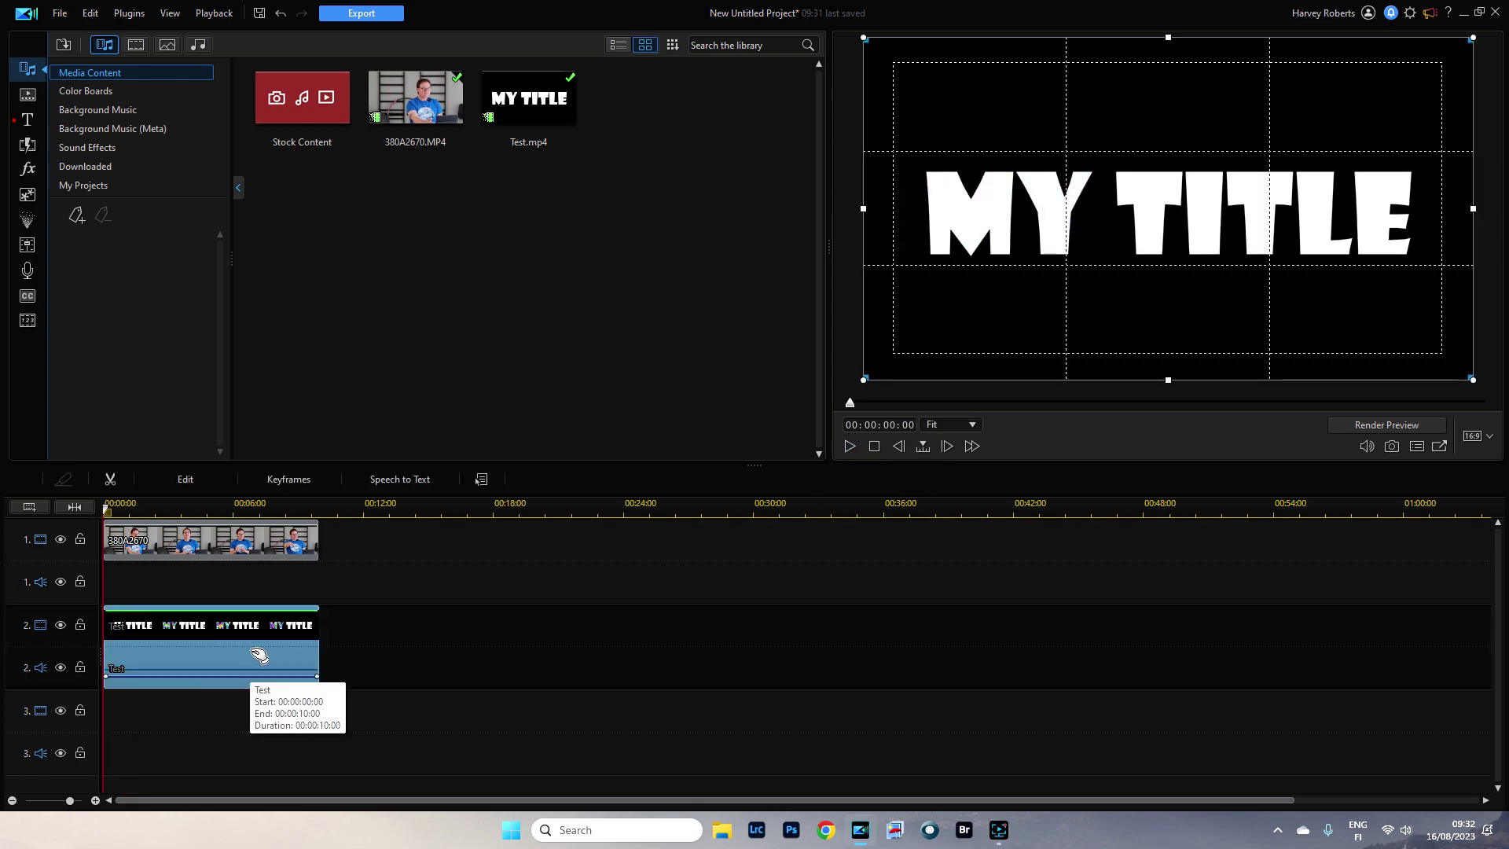
Step: Apply a chroma key to Test.mp4 sampling its black background, so MY TITLE overlays the 380A2670 footage
double_click(205, 662)
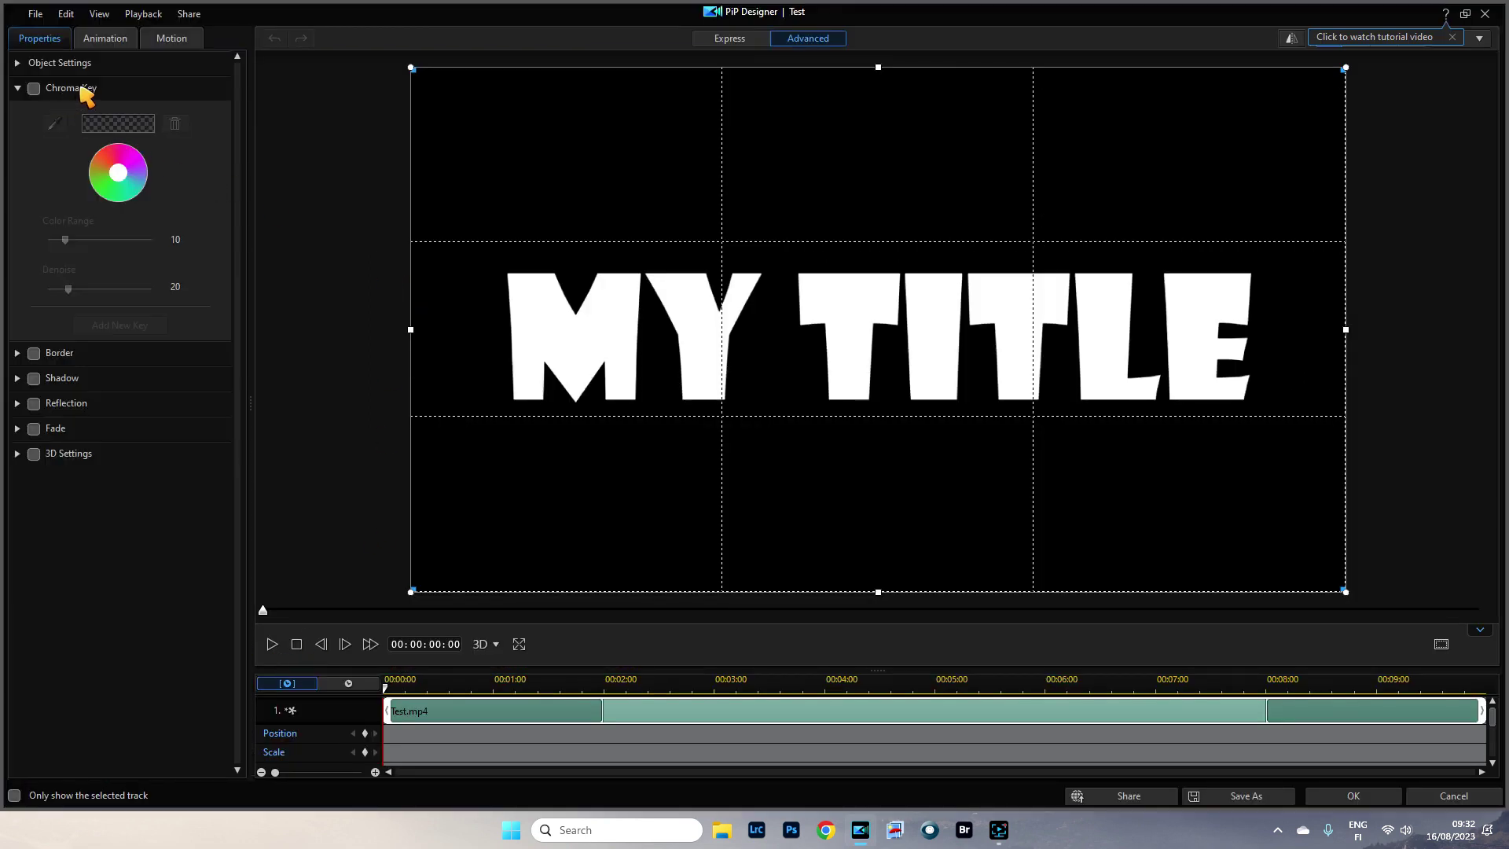
left_click(33, 89)
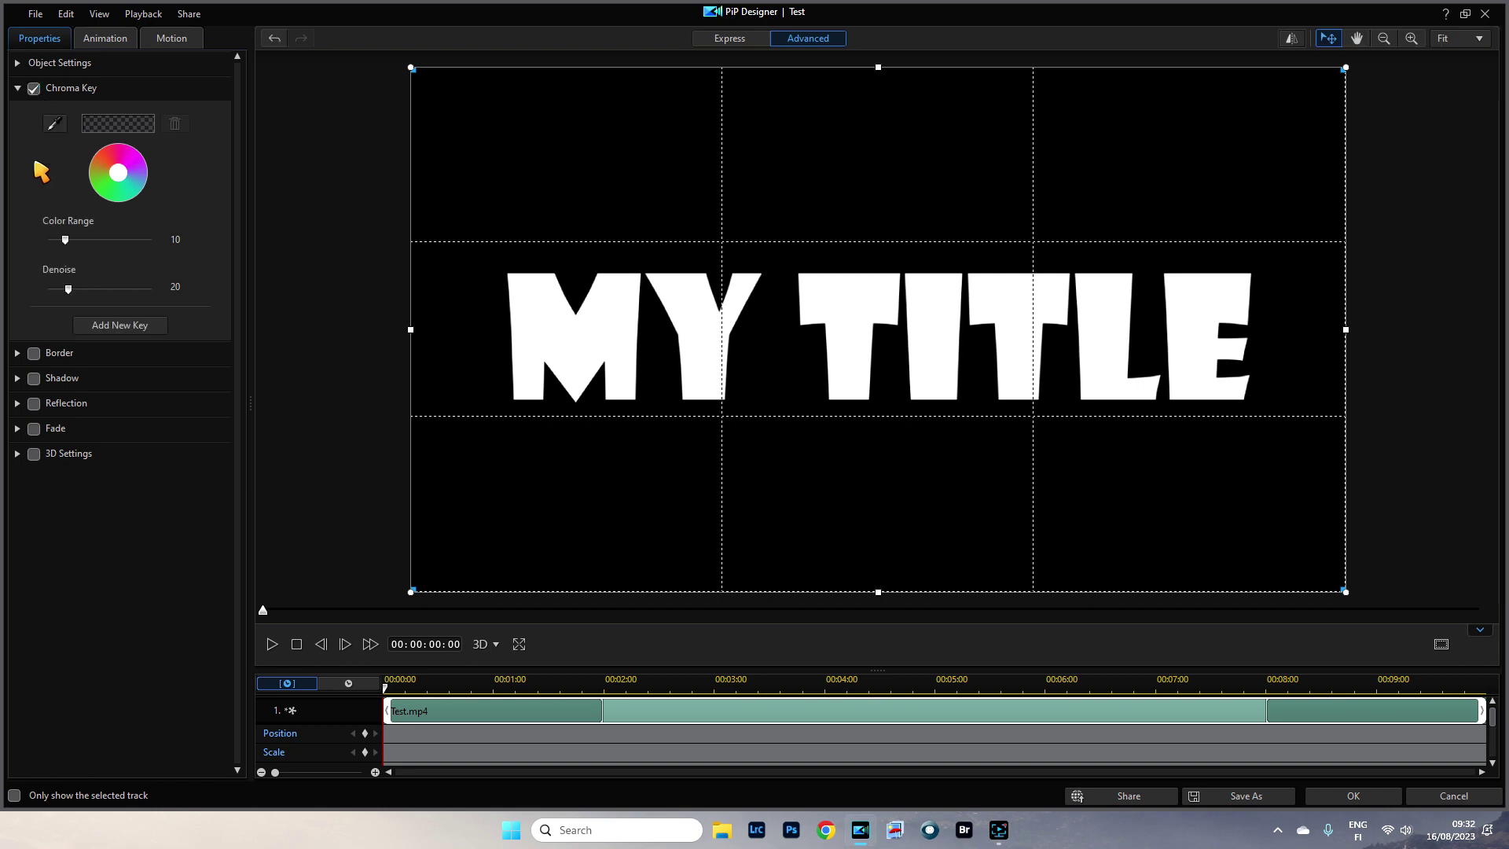
left_click(54, 124)
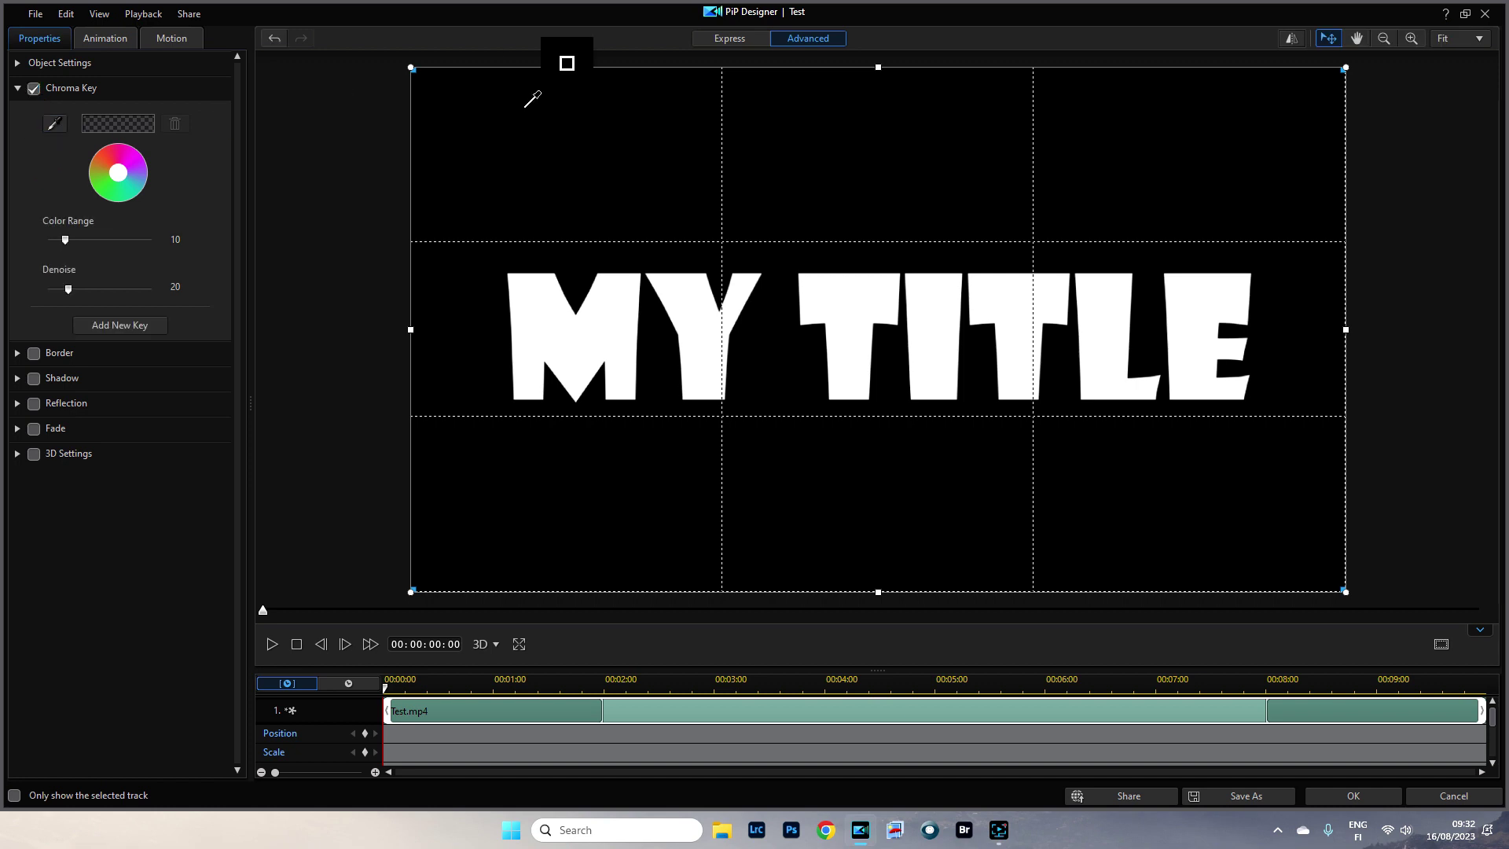
left_click(517, 137)
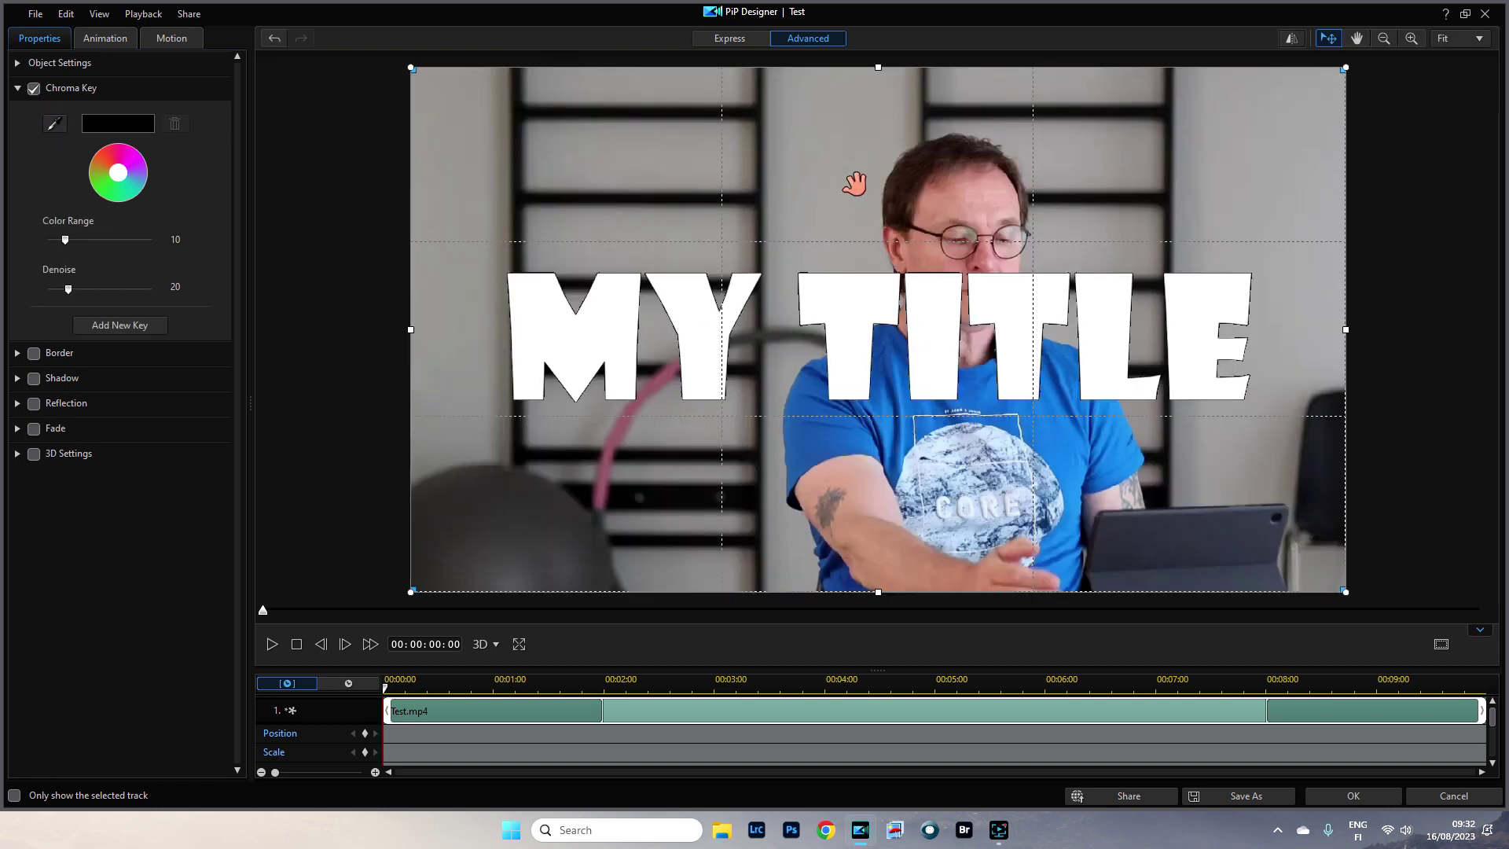
left_click(1358, 797)
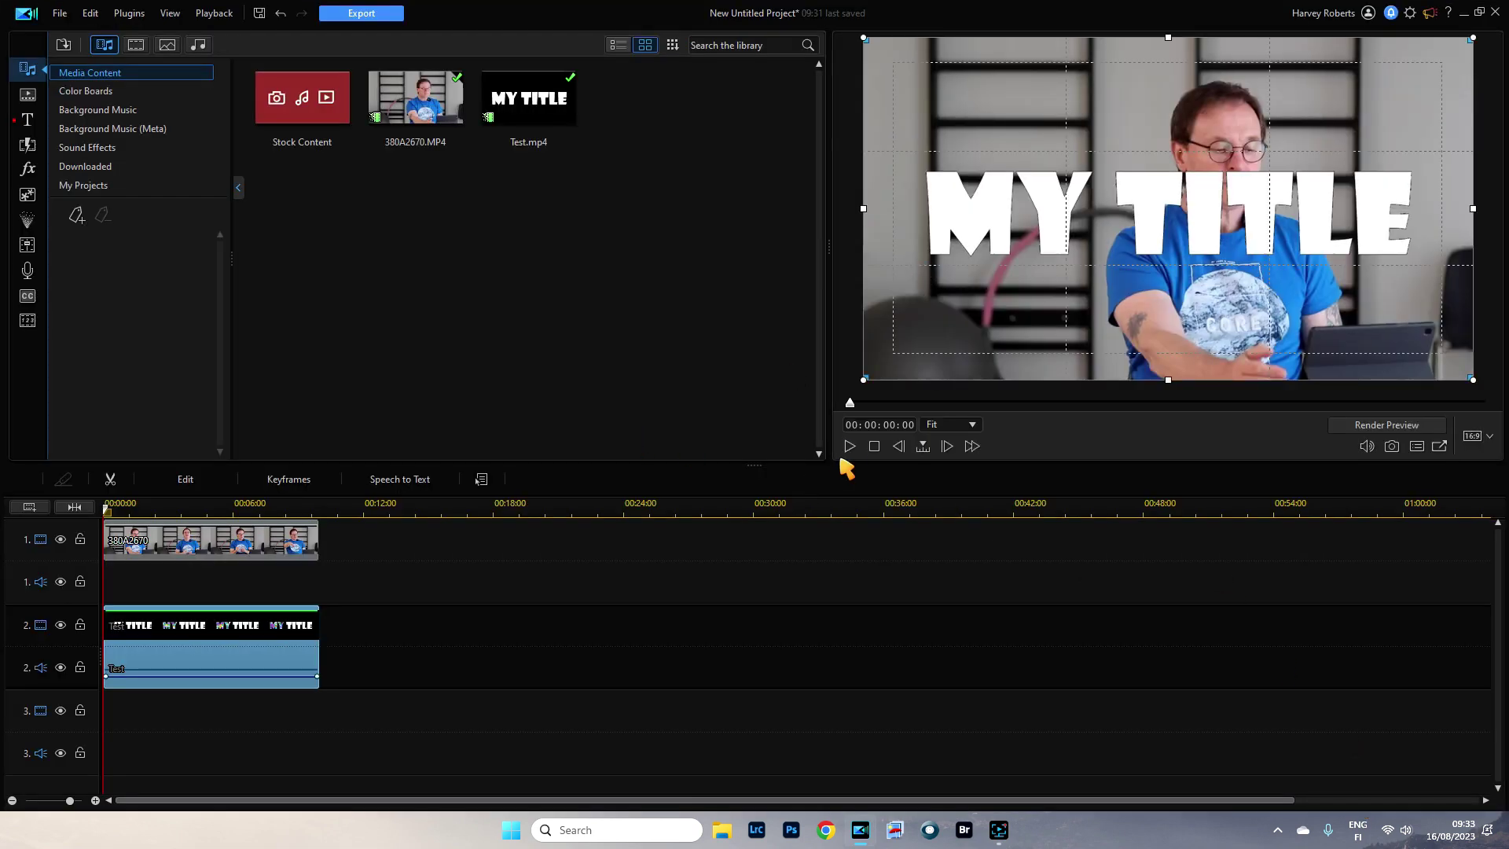
left_click(850, 445)
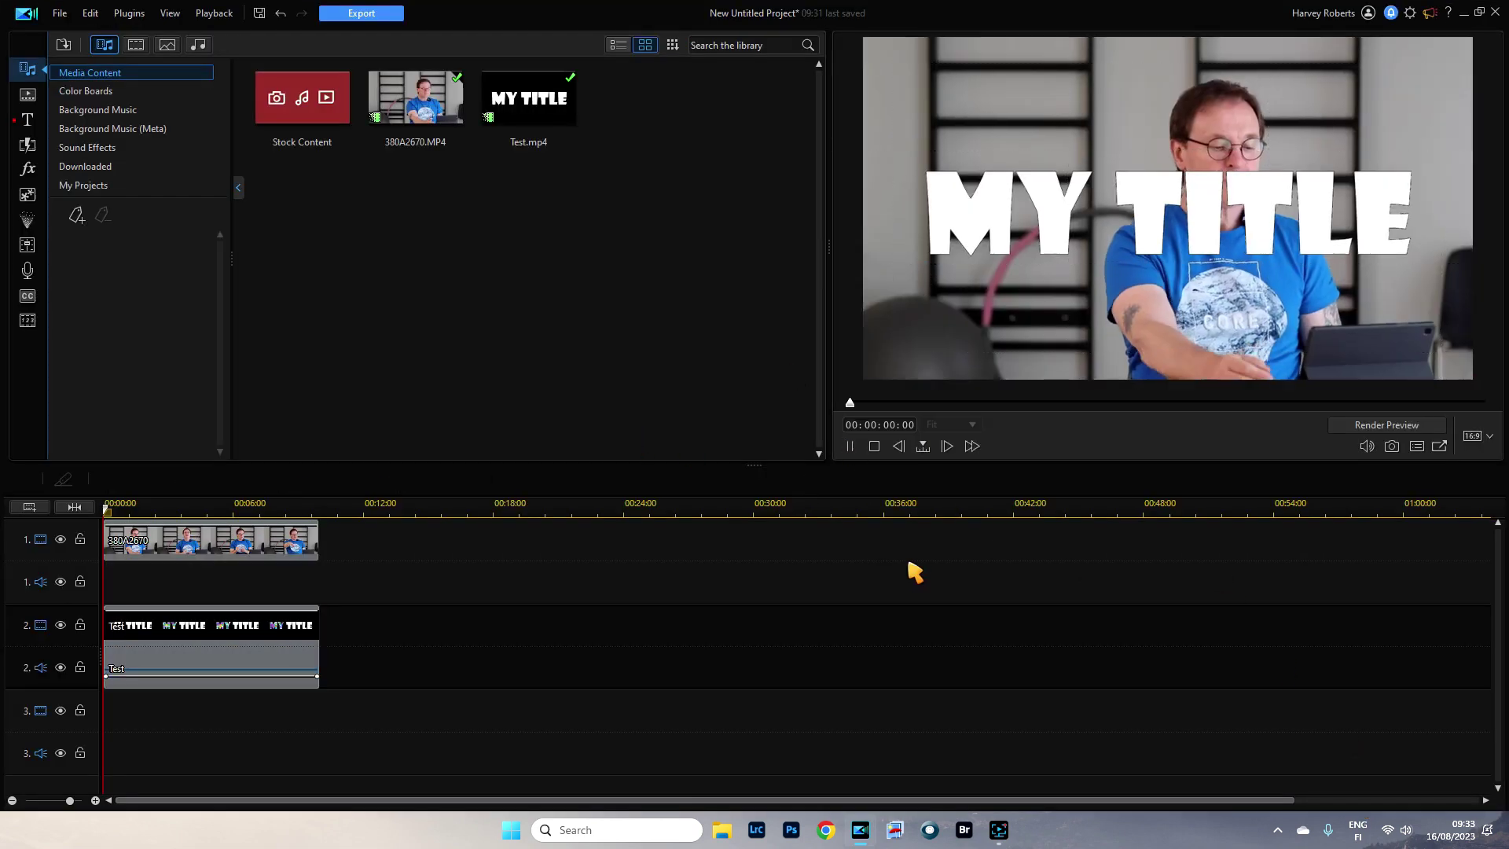
left_click(873, 449)
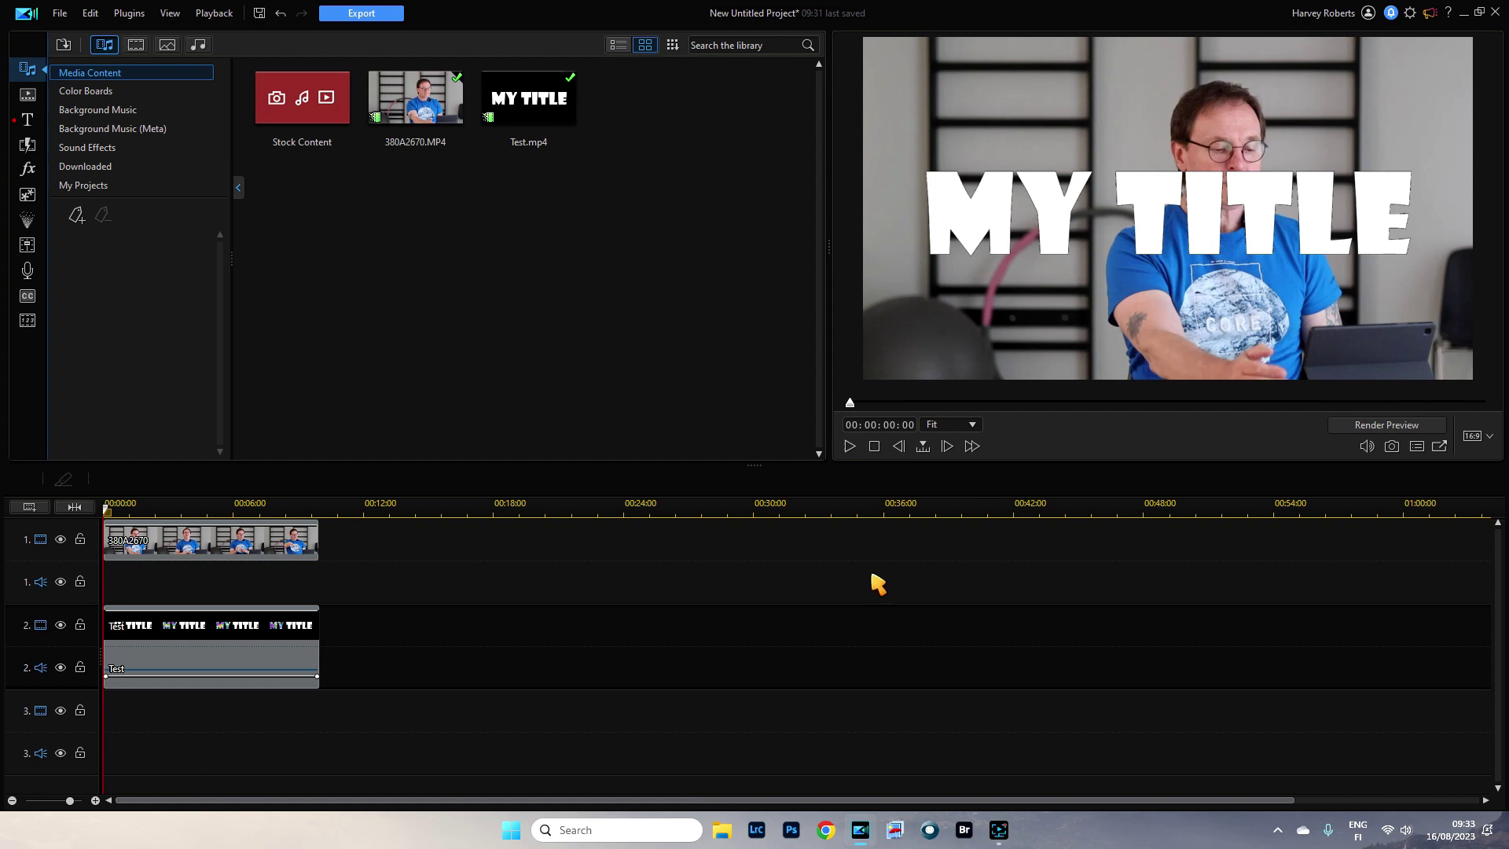